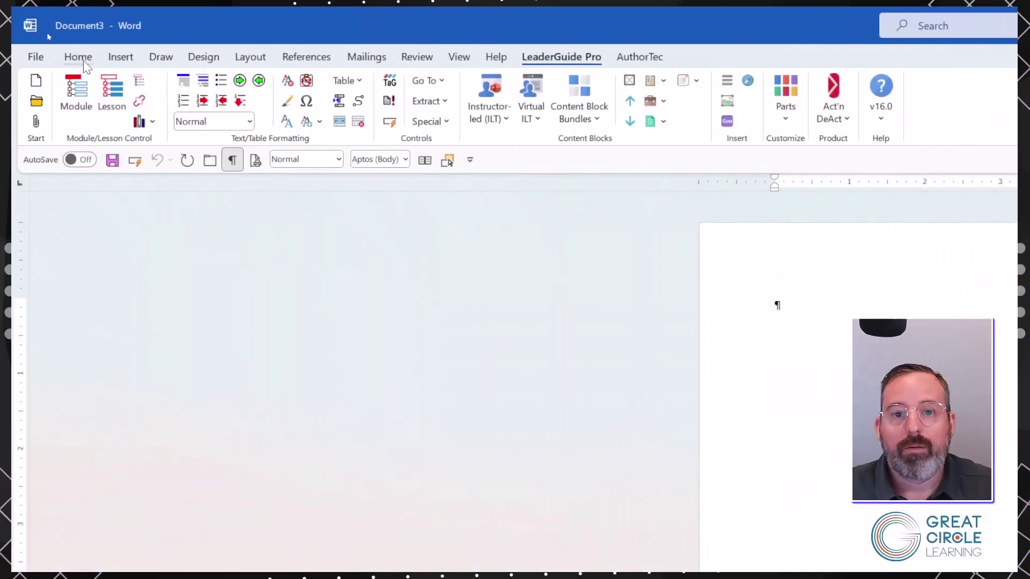
Start a new facilitator guidebook with the course name "New Features" and save it as New Features Leader Guide.docx.
click(40, 88)
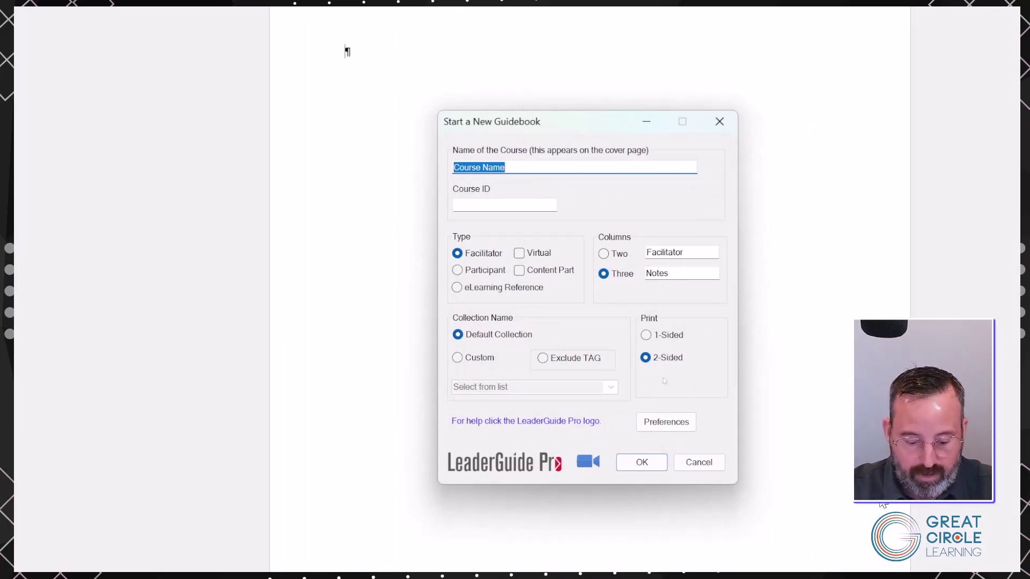
text(New Features)
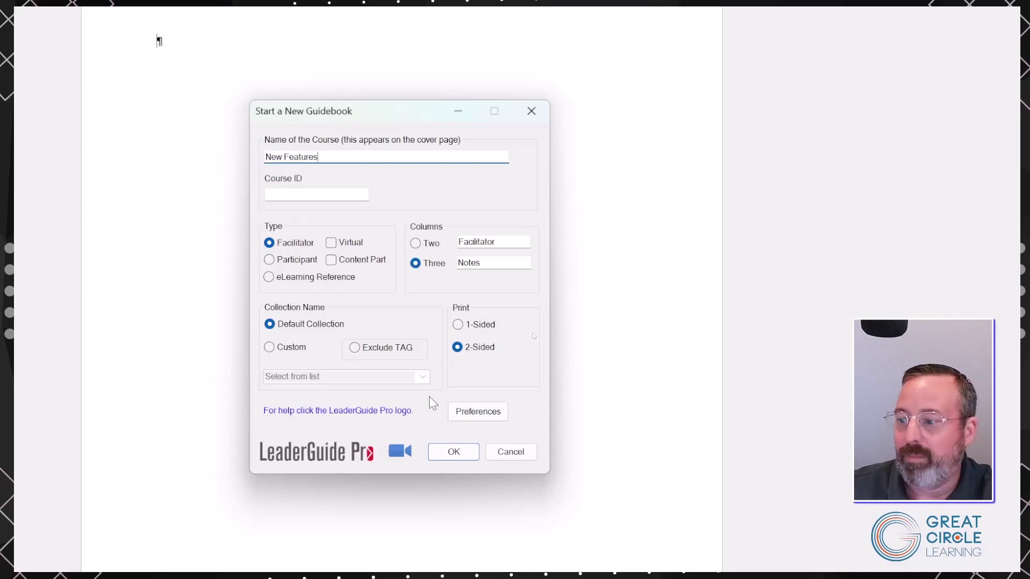
click(453, 454)
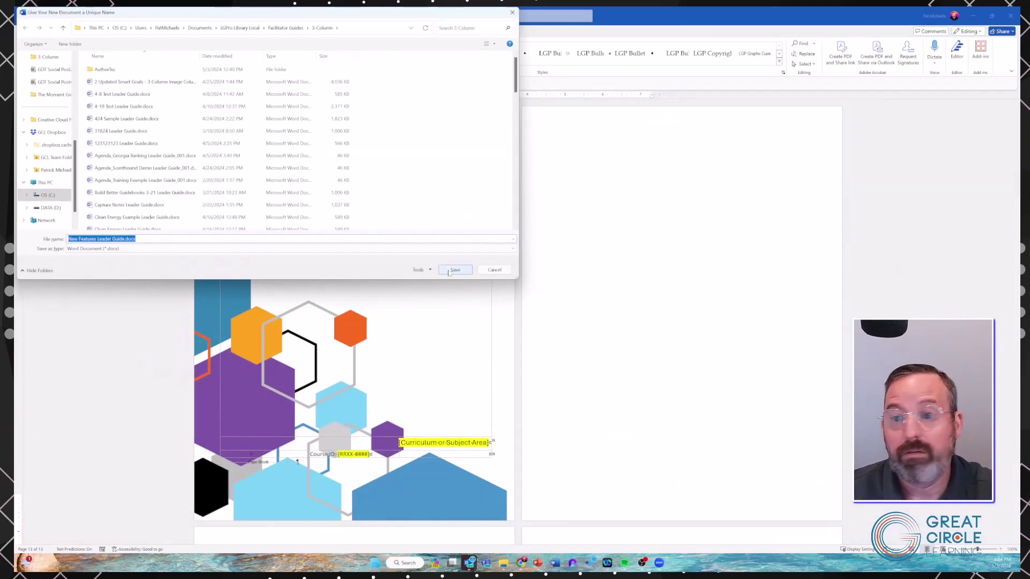
click(454, 270)
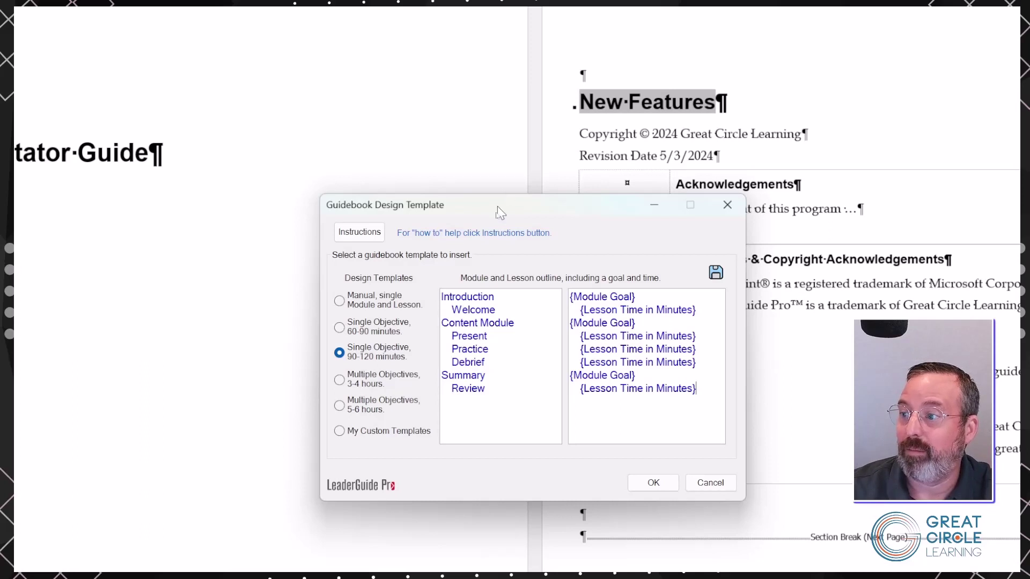
Compare the module and lesson outlines of the design templates, from the manual single-module one through Multiple Objectives, 5-6 hours.
drag(496, 213, 491, 144)
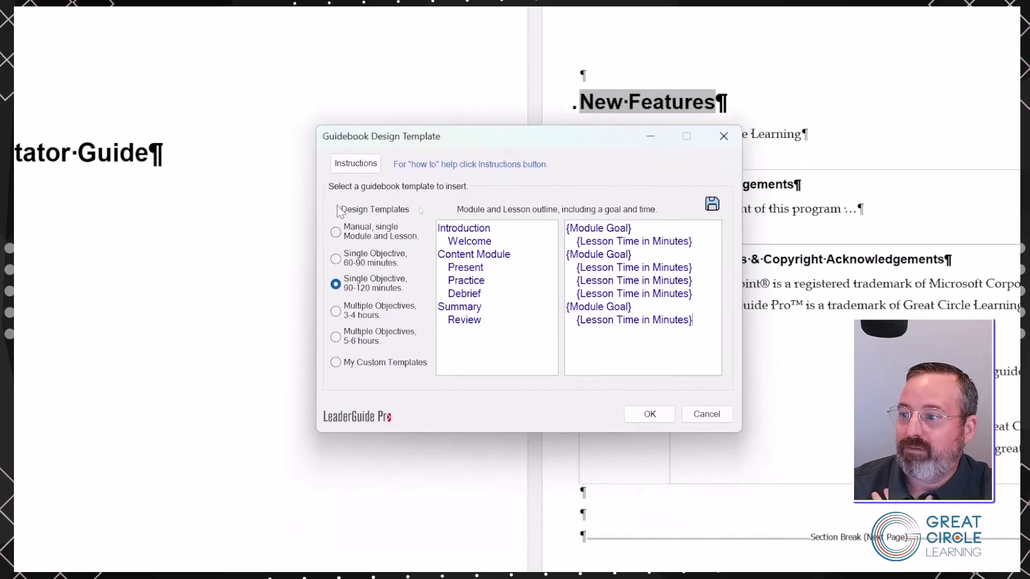
click(336, 234)
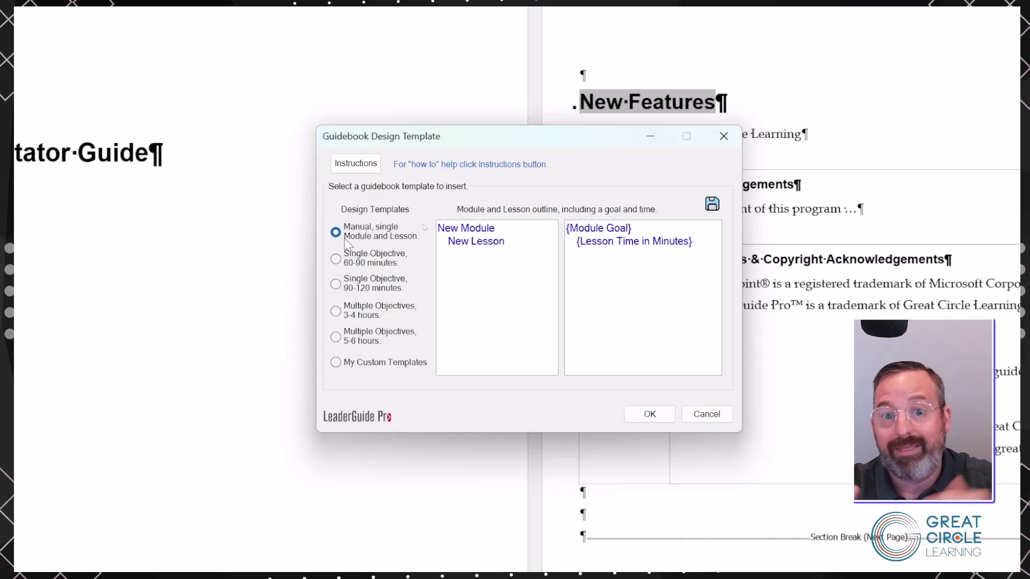
click(339, 261)
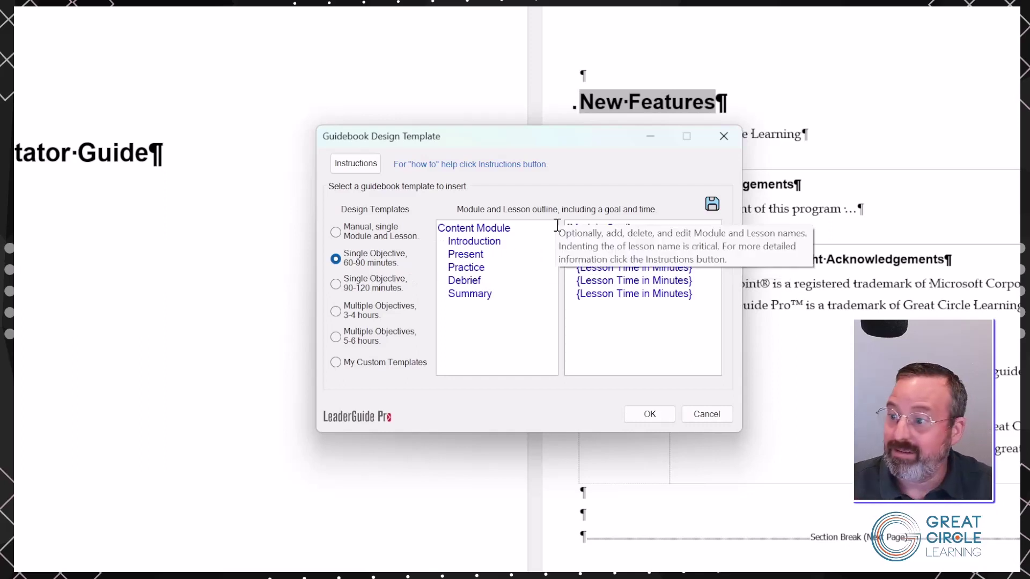
click(336, 284)
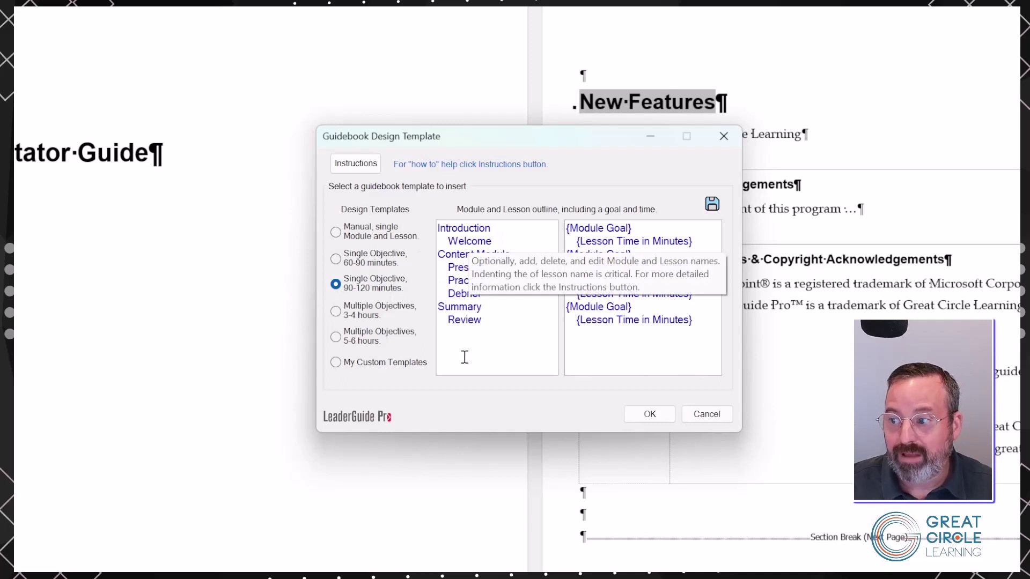
click(336, 312)
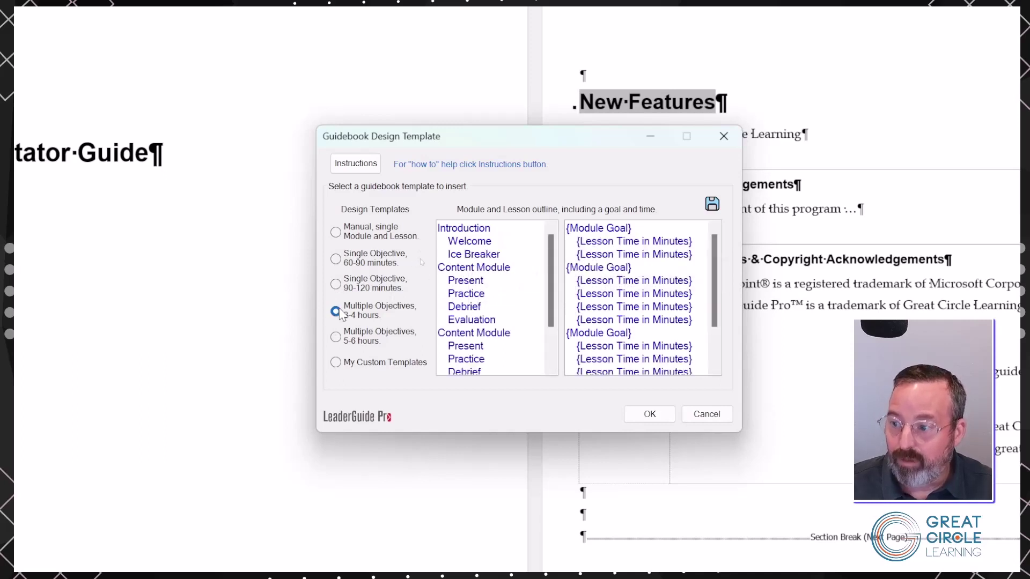
click(340, 339)
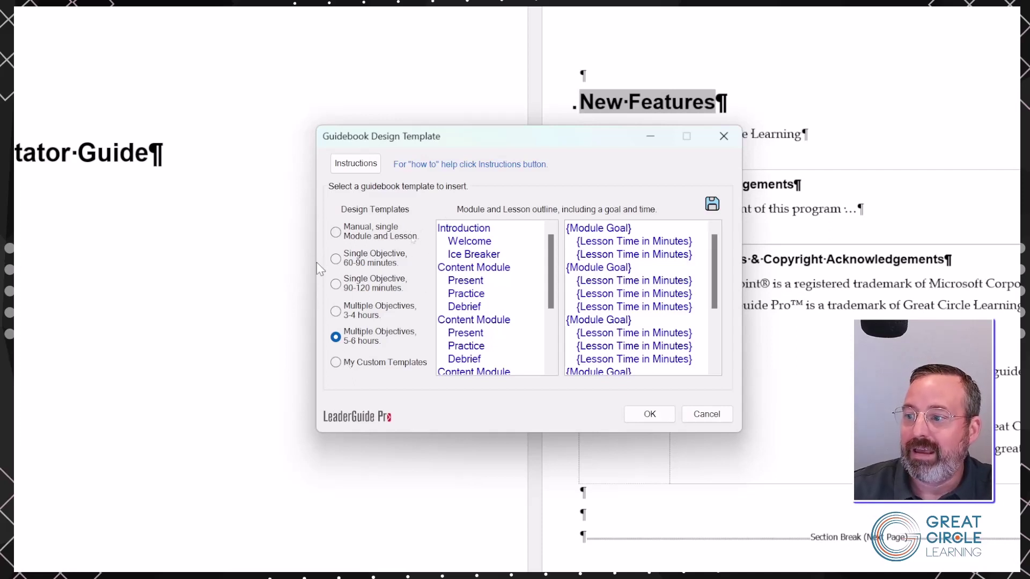
Insert the Single Objective, 60-90 minutes design template and finish the guidebook without adding images.
click(338, 263)
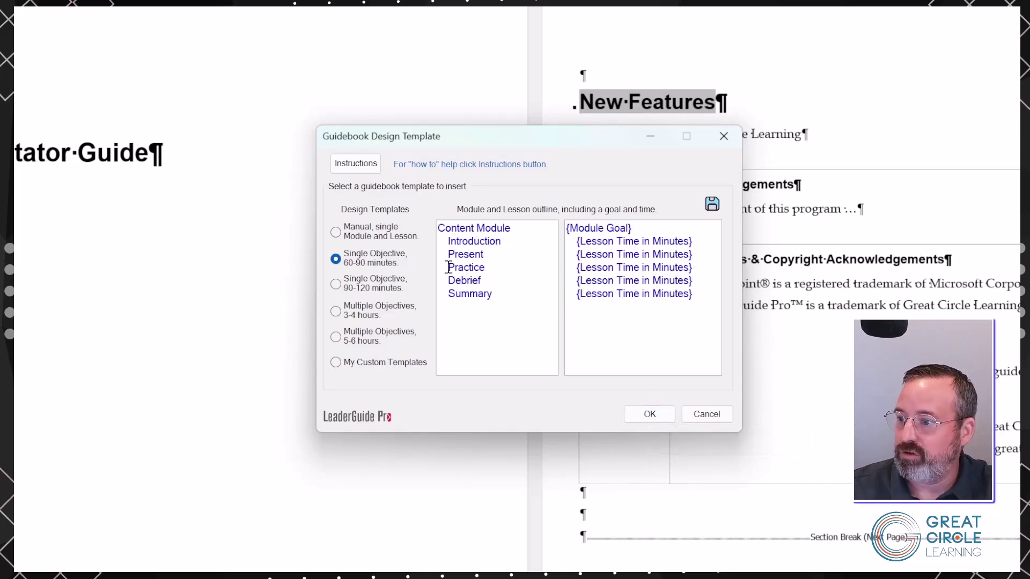
click(645, 421)
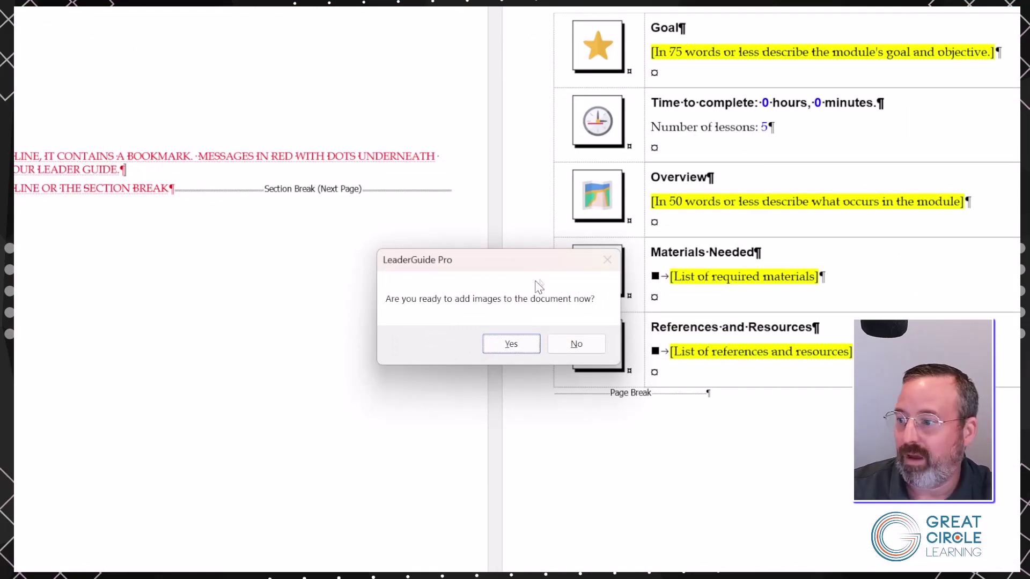
click(576, 344)
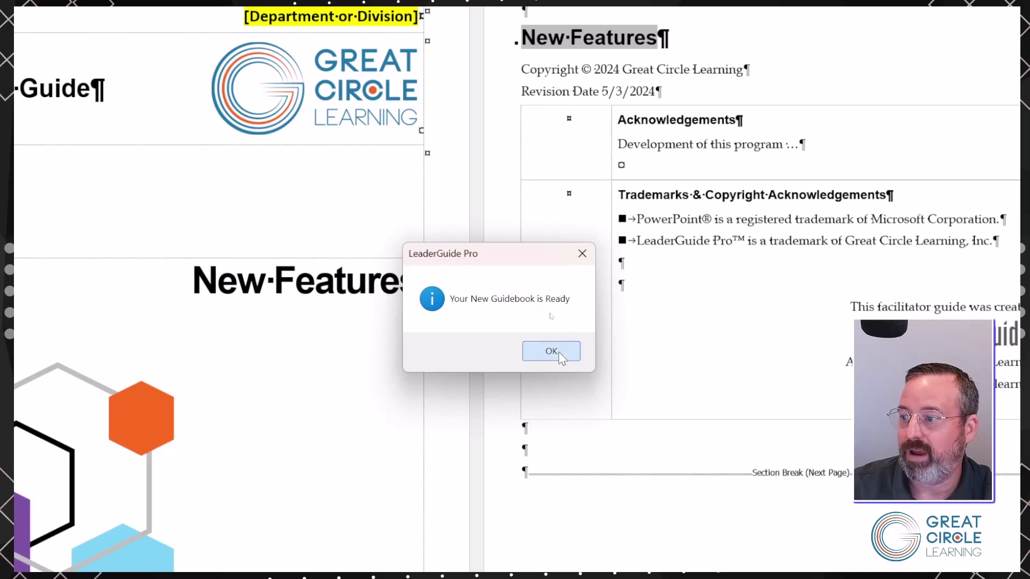
click(558, 352)
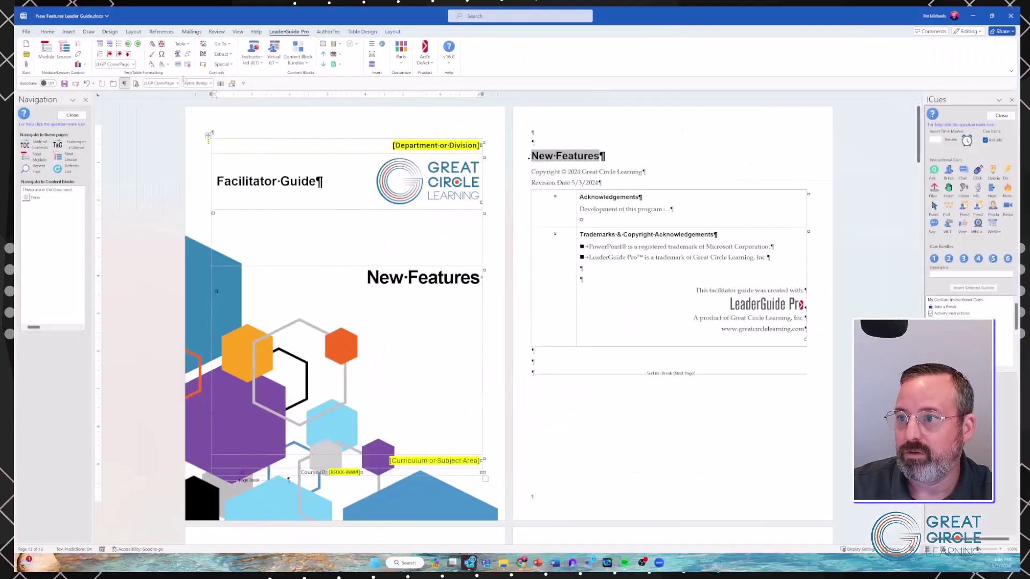
Go to the guidebook's table of contents and review its listed modules and lessons.
click(222, 43)
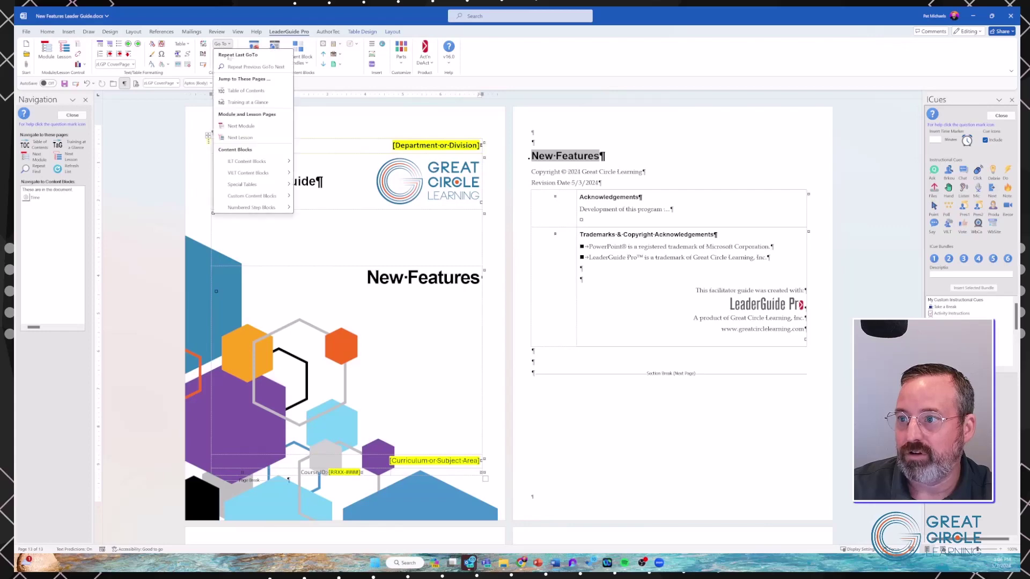
click(239, 91)
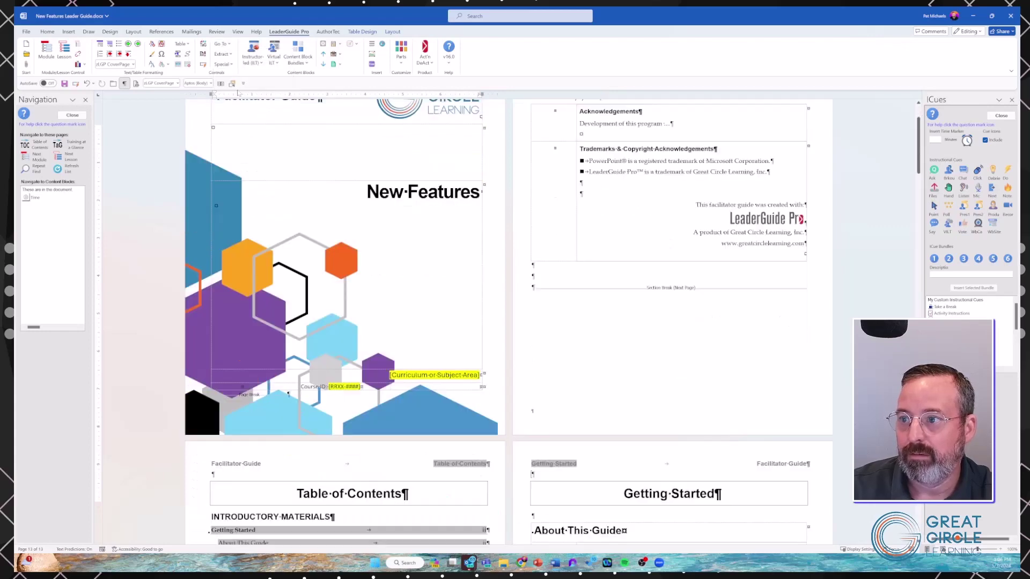
scroll(263, 164, down, 6)
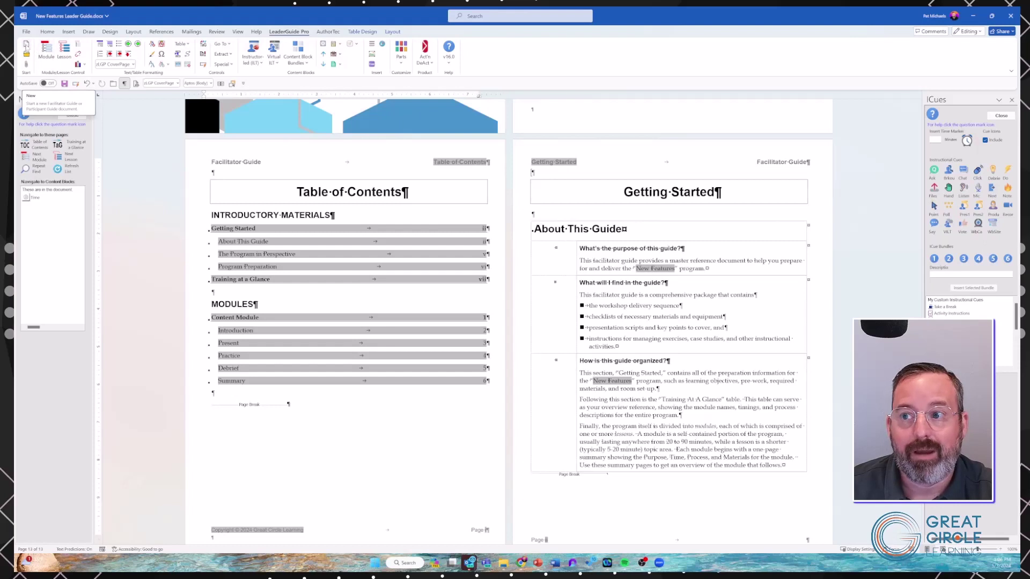
Start another facilitator guidebook with the course name "Course Name77" and save it as Course Name77 Leader Guide.docx.
click(26, 46)
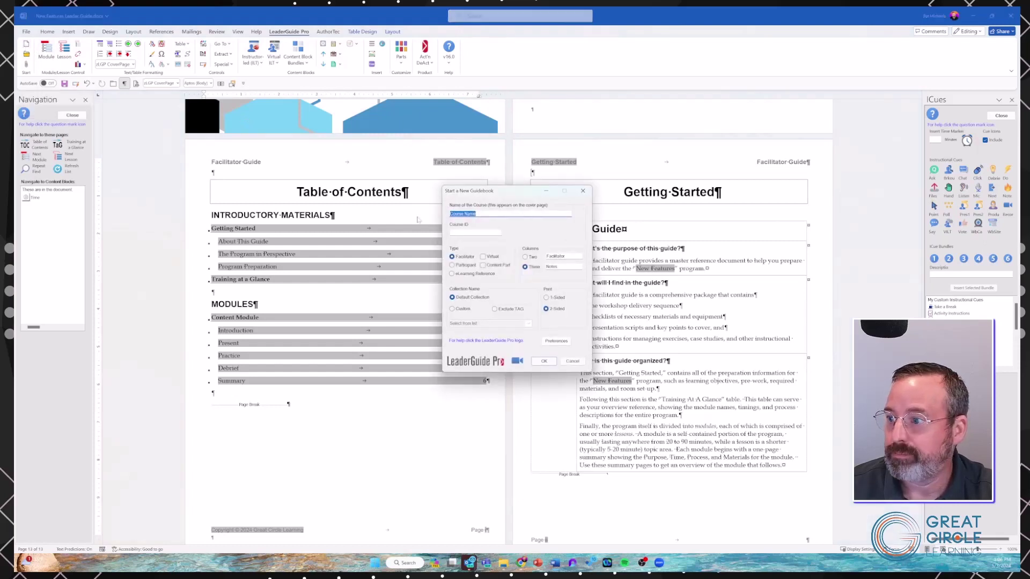
click(476, 214)
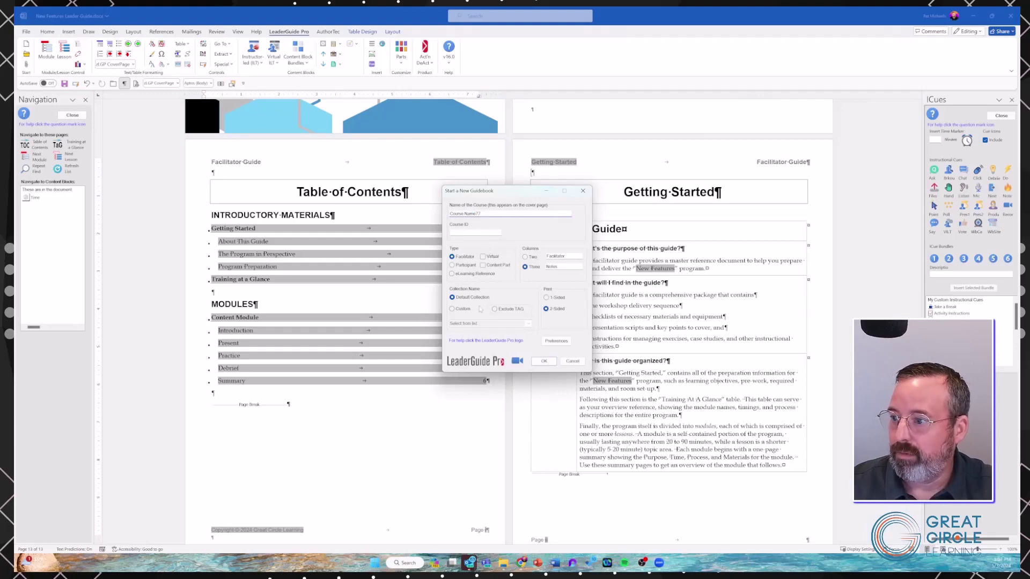
click(542, 361)
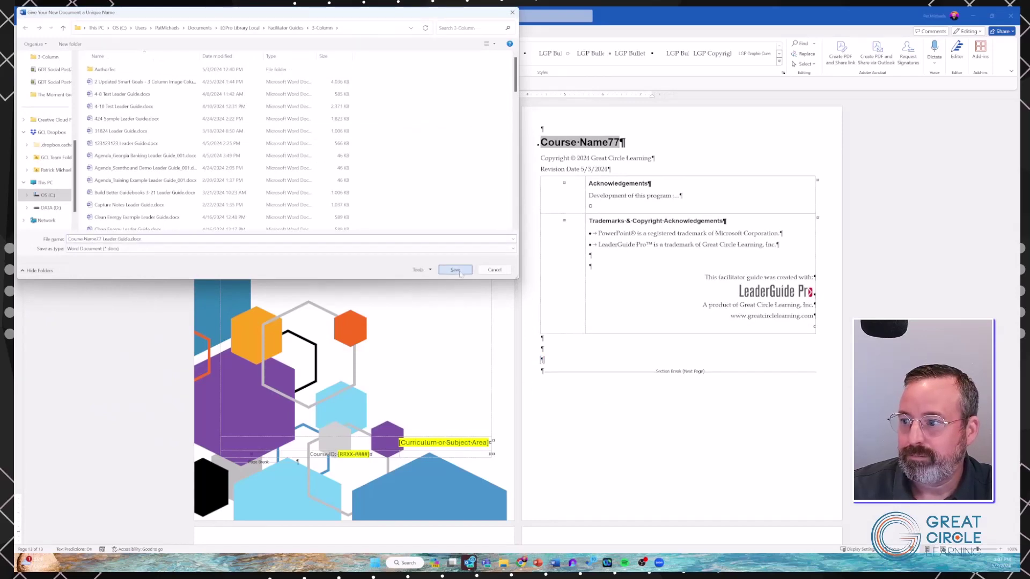
click(459, 271)
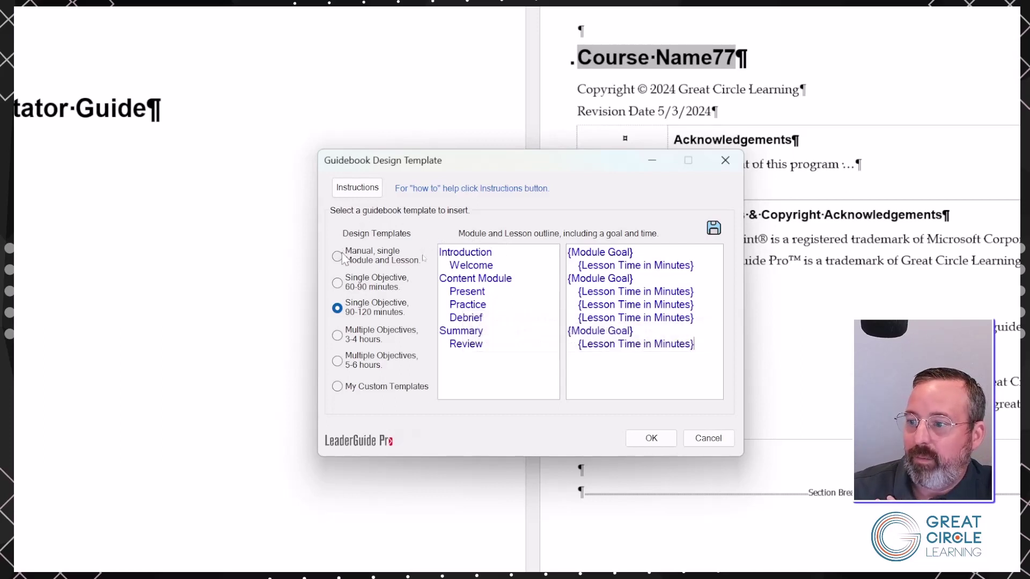
Choose the Single Objective, 60-90 minutes template and rename its content module "Building Facilitator Guide".
click(338, 283)
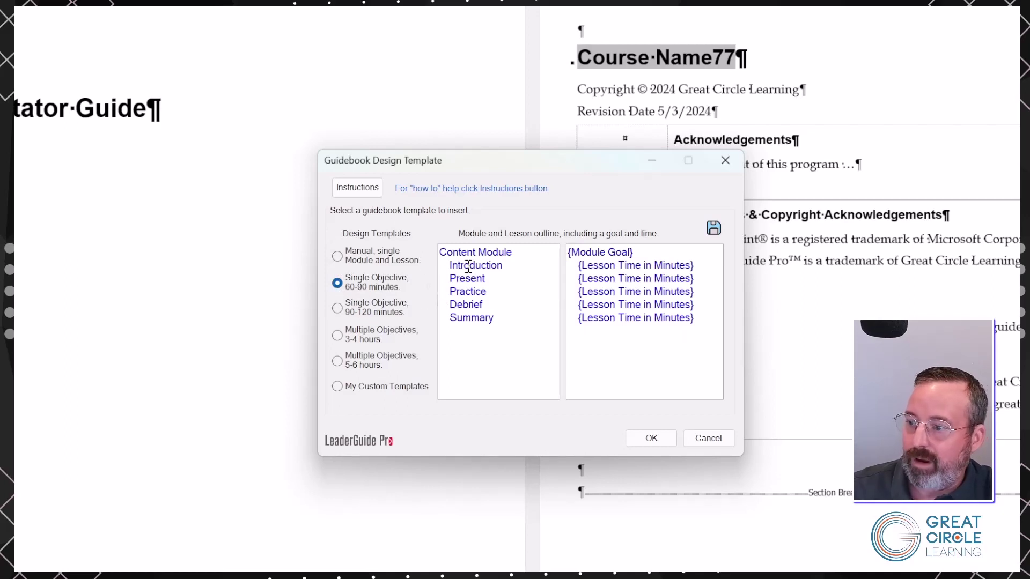
mouse_move(511, 255)
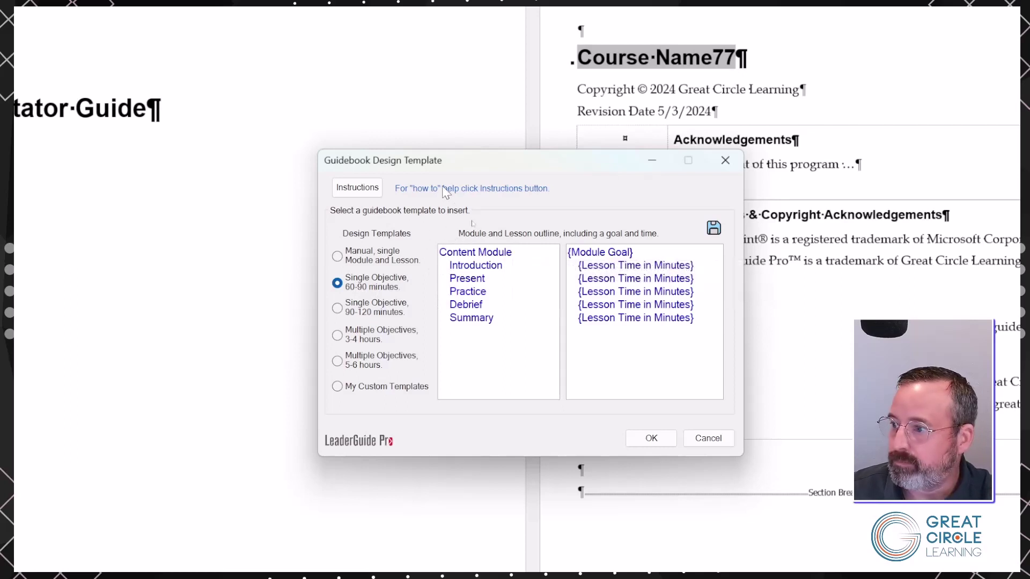
drag(459, 156, 468, 232)
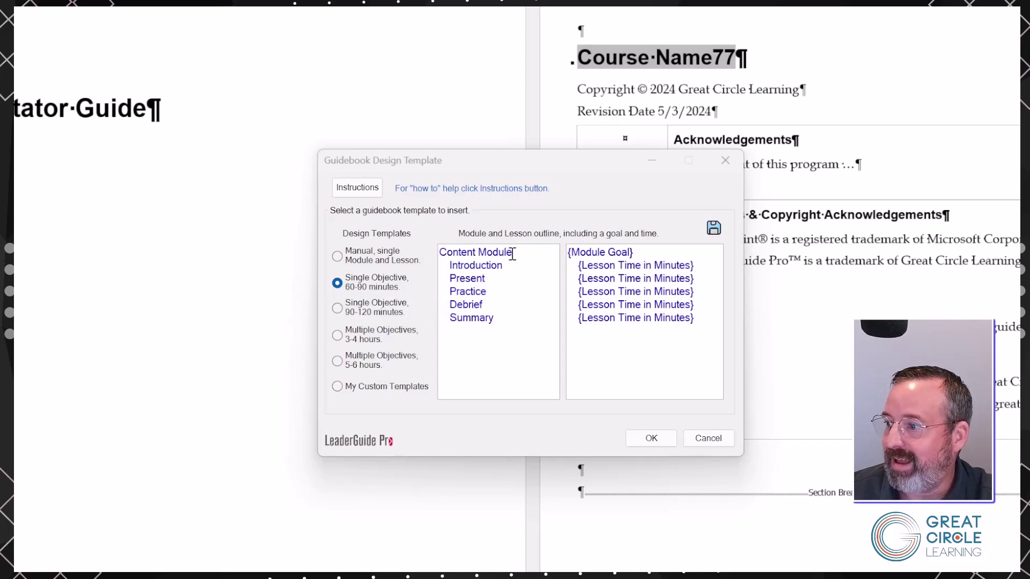
click(466, 256)
drag(517, 252, 432, 256)
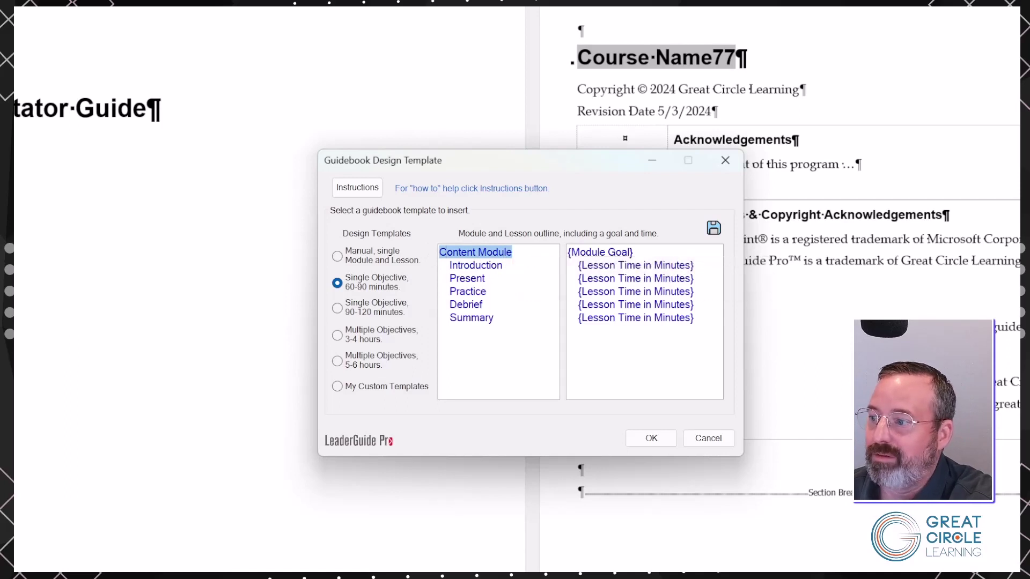
text(Building Facilitator Guide)
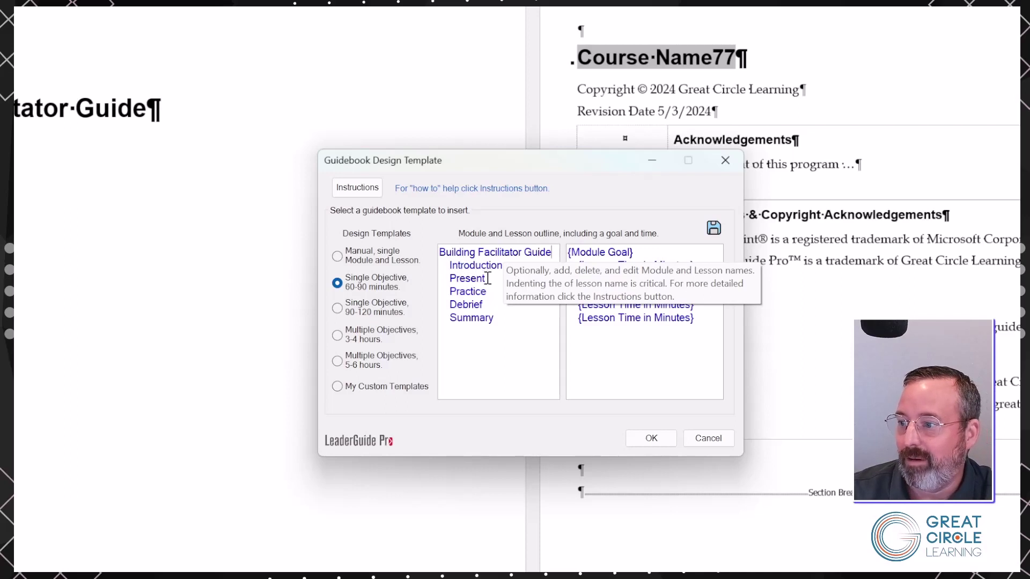
Rename the Present, Practice and Debrief lessons "Two Roles of a FG", "Creating Course Structure" and "Importing PPT & Notes".
double_click(484, 278)
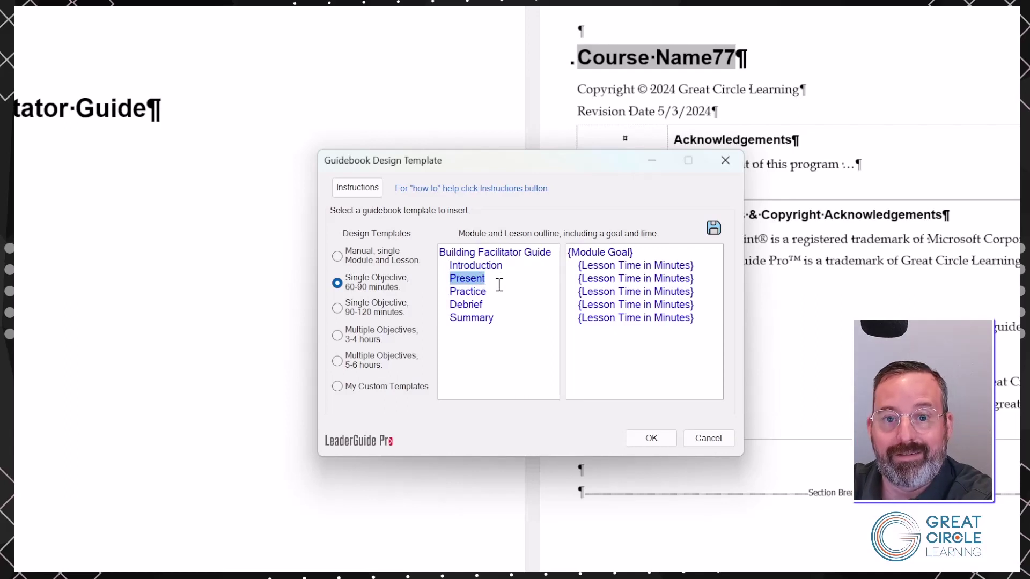
text(Two Roles of a FG)
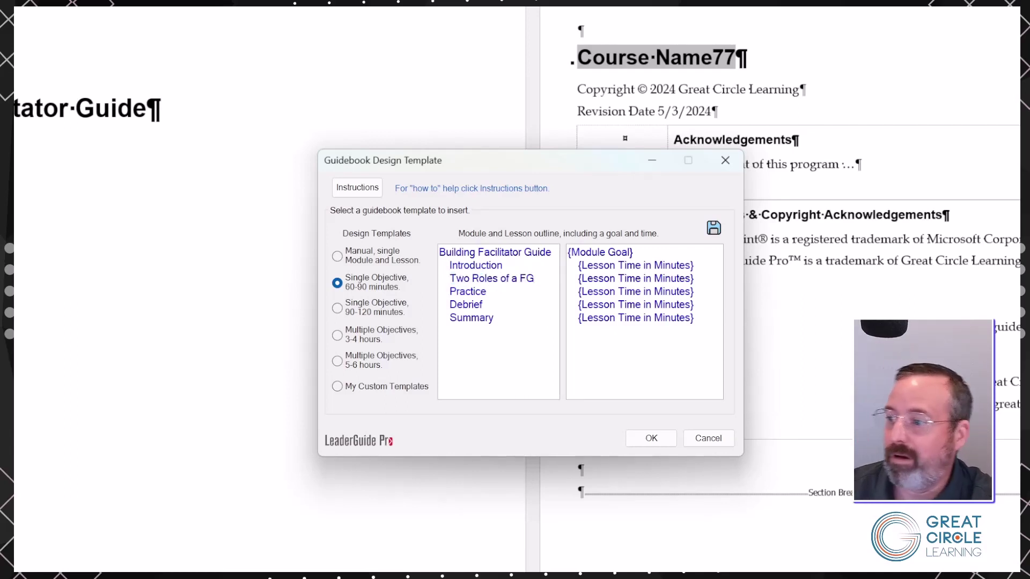
double_click(486, 293)
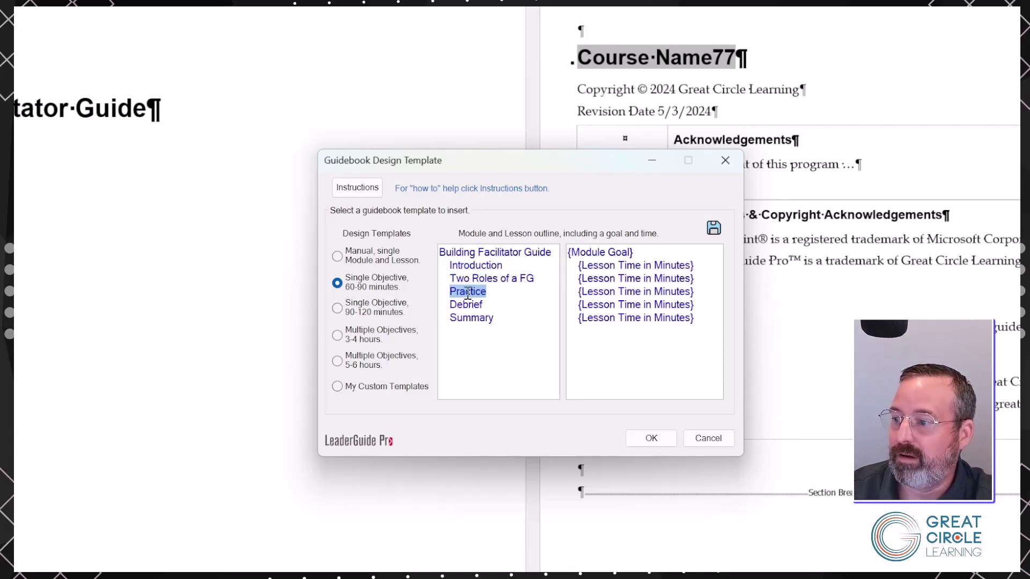
text(Creating Course Structure)
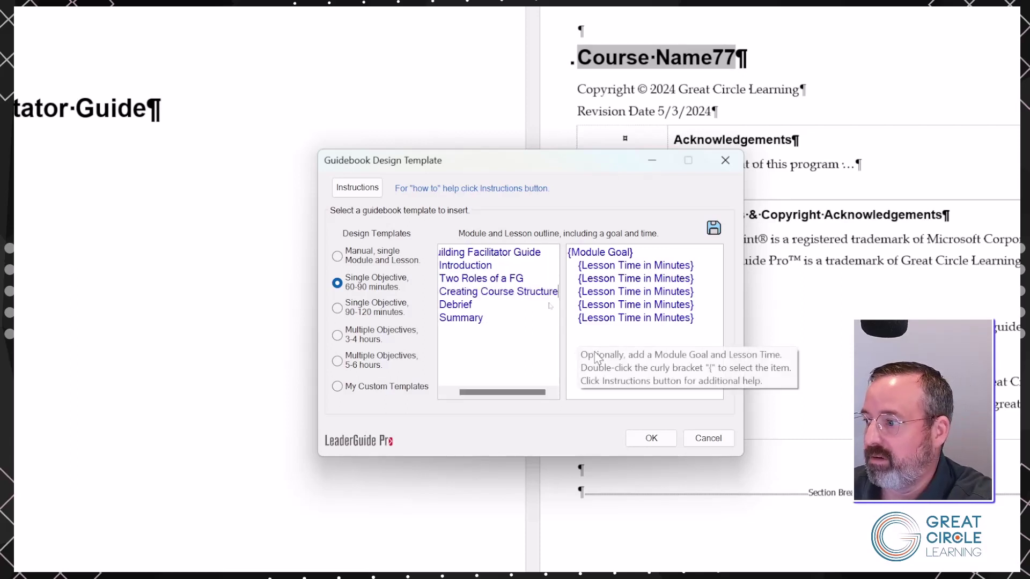
mouse_move(476, 388)
mouse_down()
mouse_move(466, 388)
mouse_move(480, 395)
mouse_up()
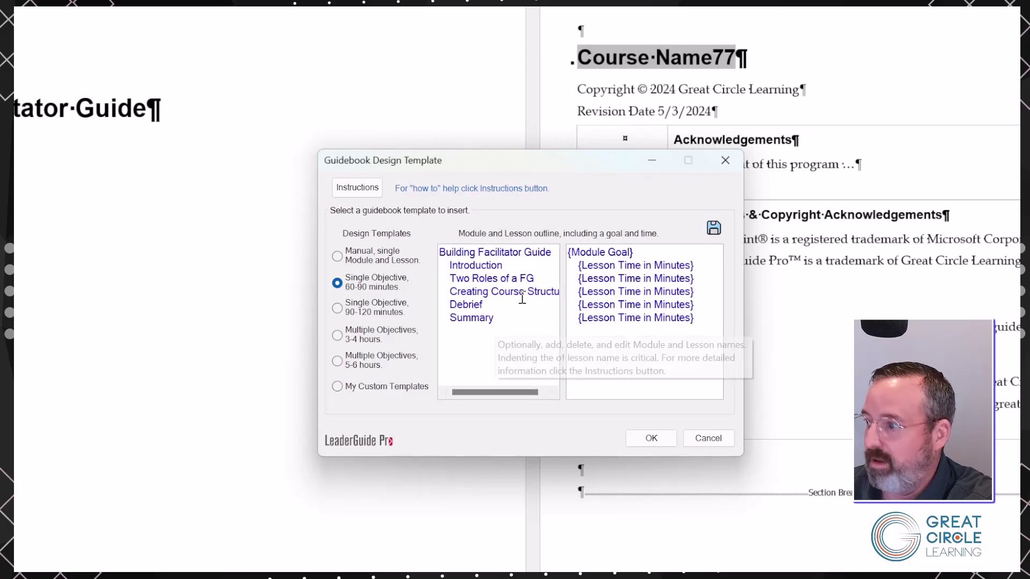
double_click(464, 304)
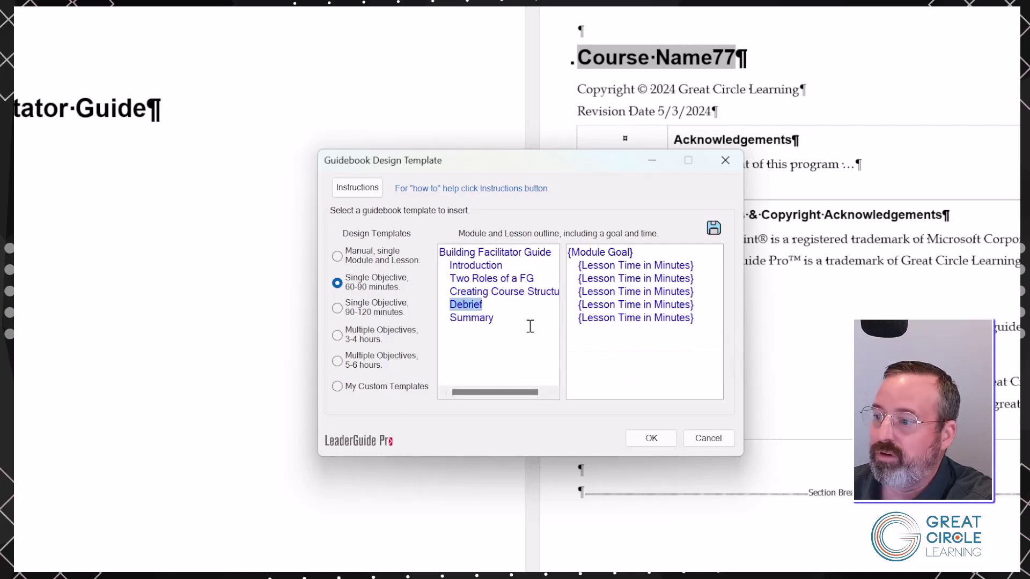
text(Importing PPT & Notes)
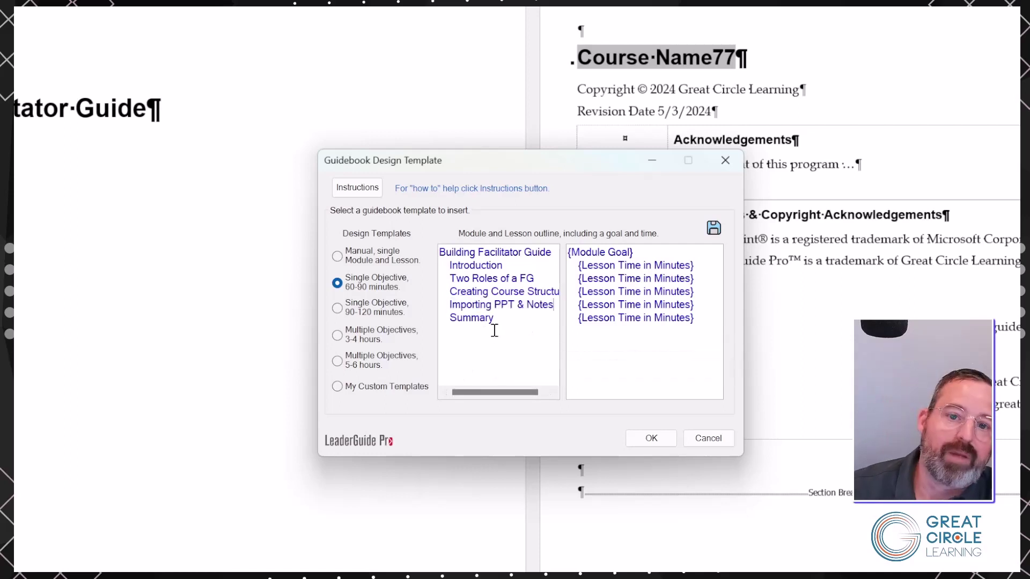
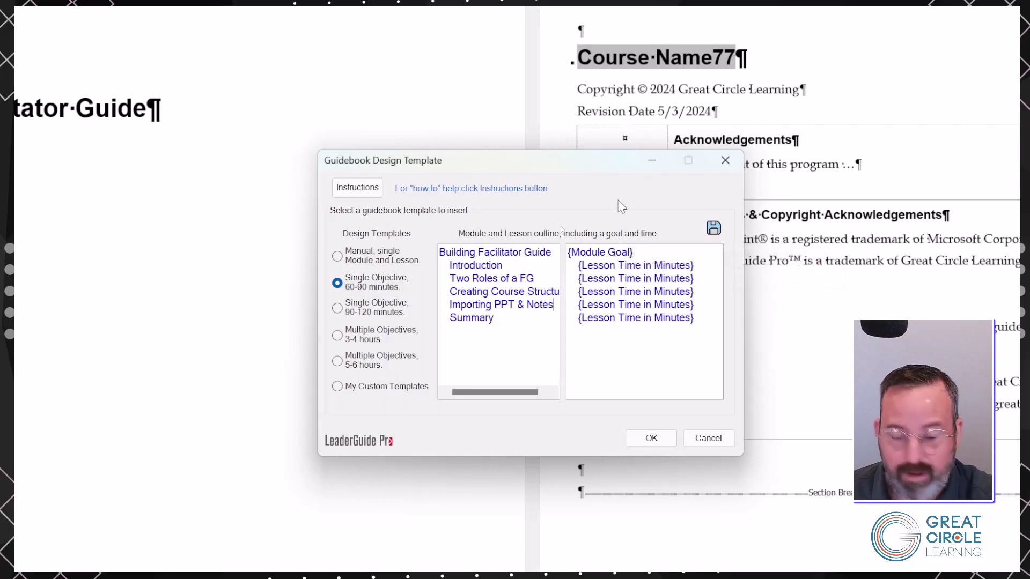
key(ctrl+2)
drag(620, 183, 622, 231)
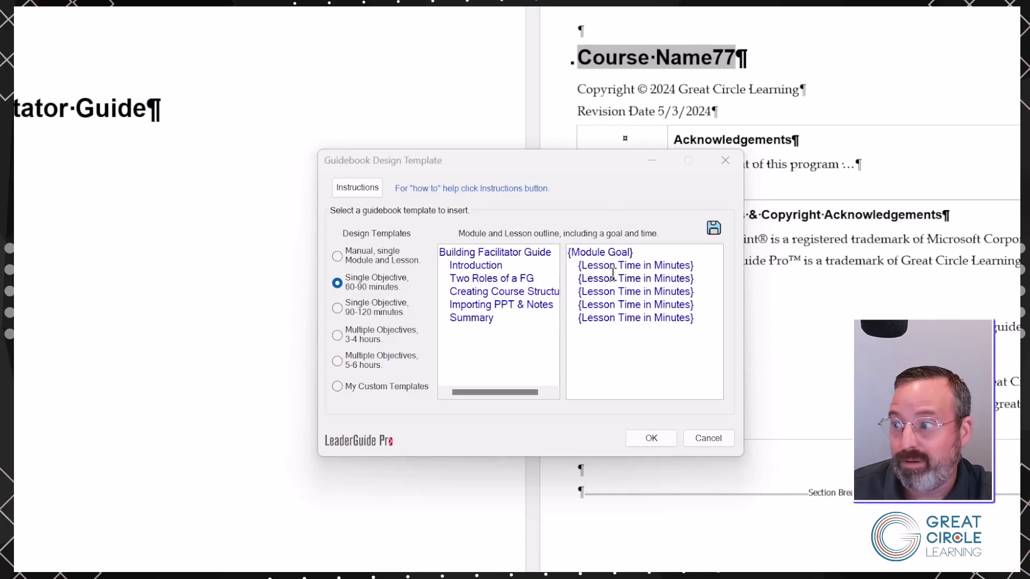
Set the module goal to "Define the best practices for building a facilitator guide".
click(633, 252)
drag(639, 252, 567, 253)
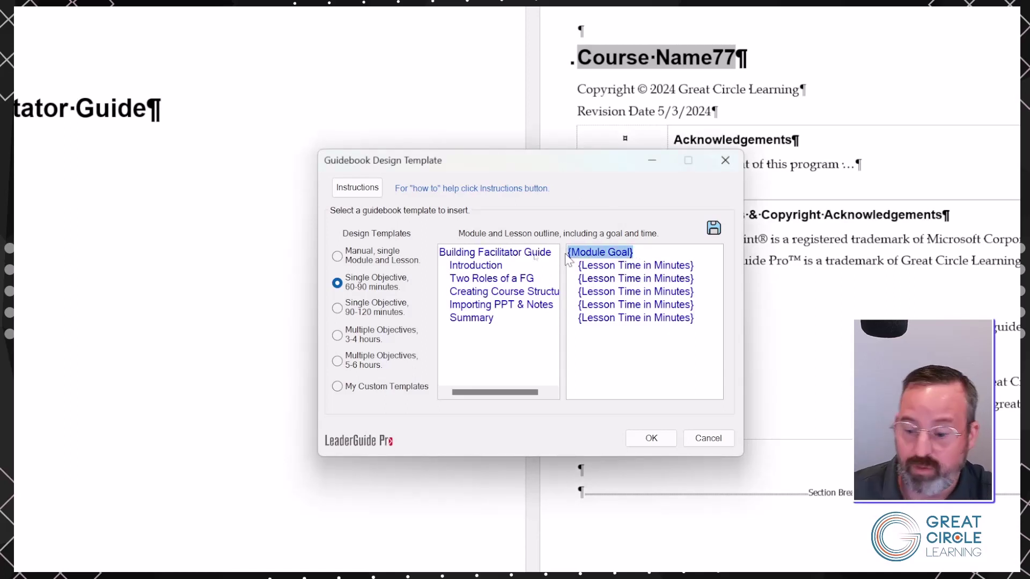
text(best practices for building a facilitator guide)
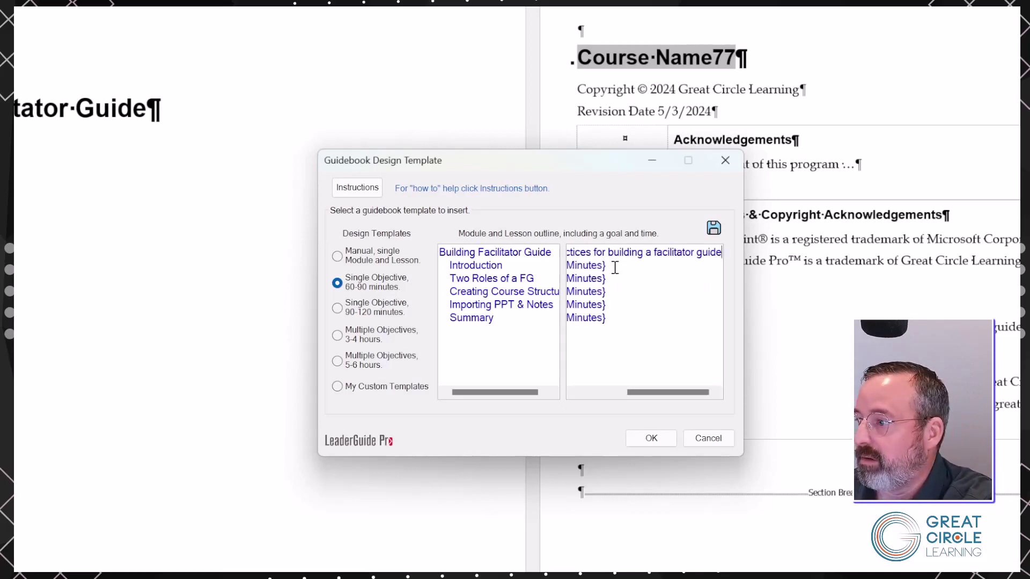
drag(663, 393, 611, 392)
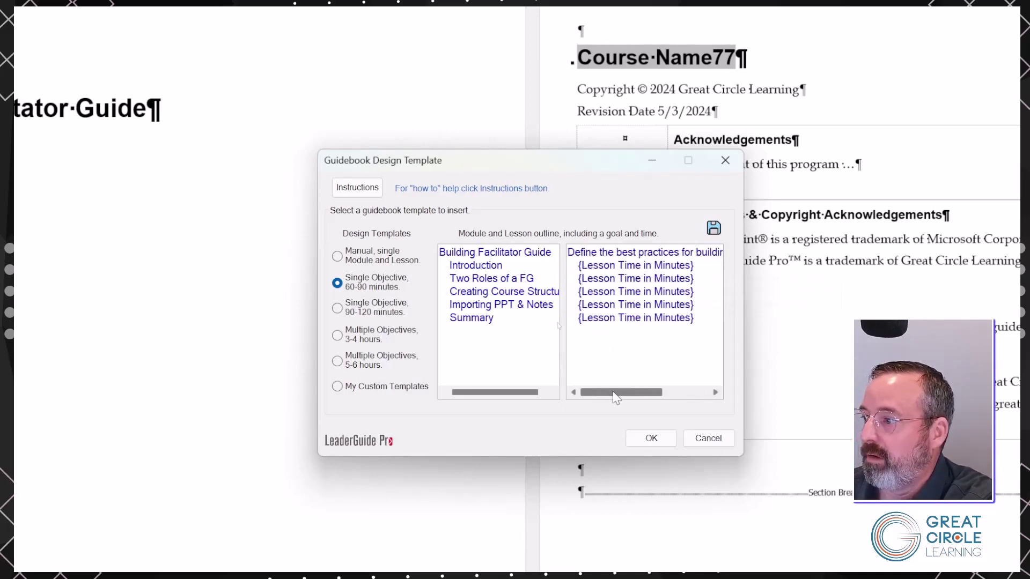
Set the lesson time to 5 minutes for Introduction and 12 minutes for Two Roles of a FG.
drag(695, 265, 579, 266)
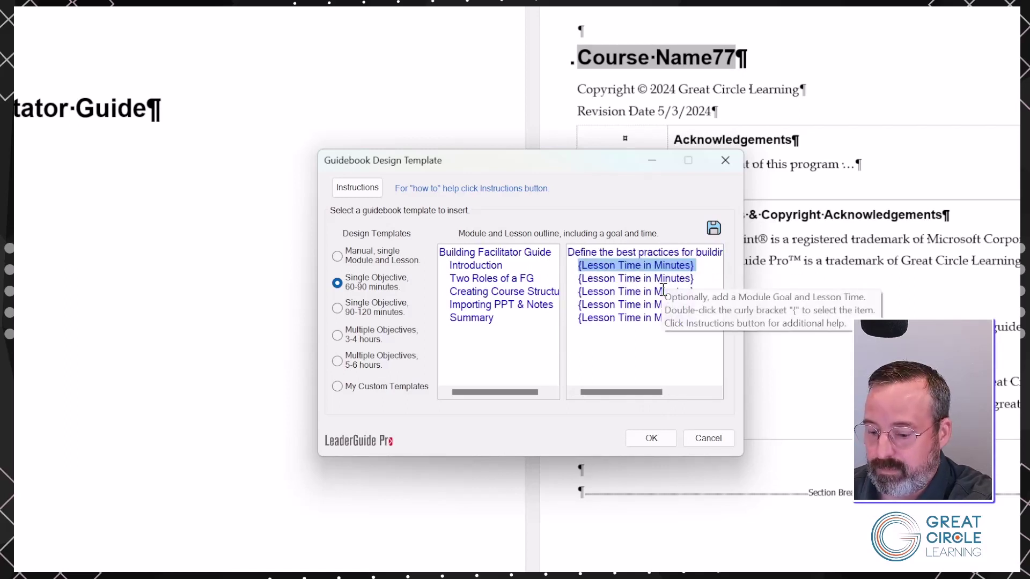
text(5)
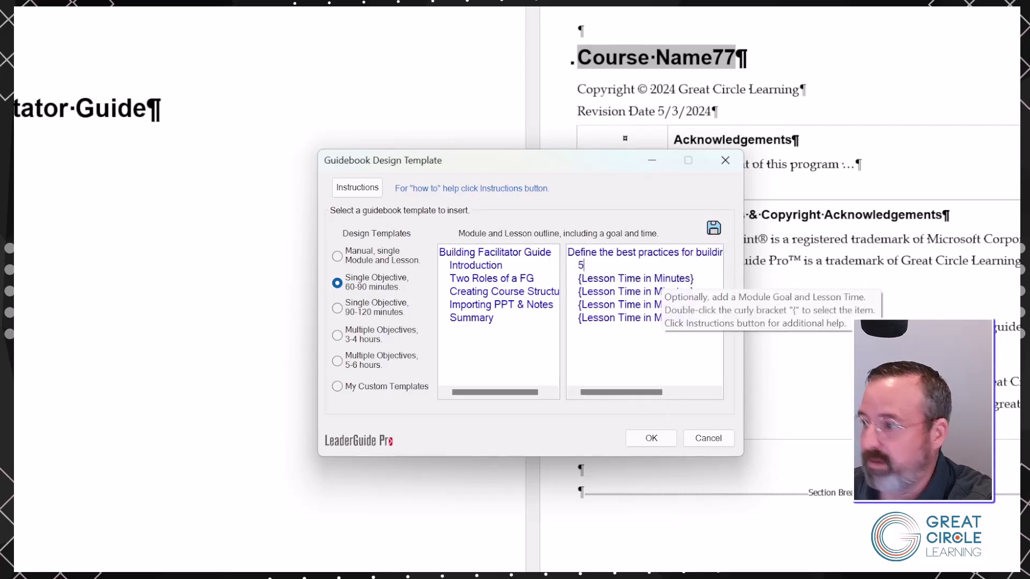
double_click(582, 277)
drag(694, 278, 577, 278)
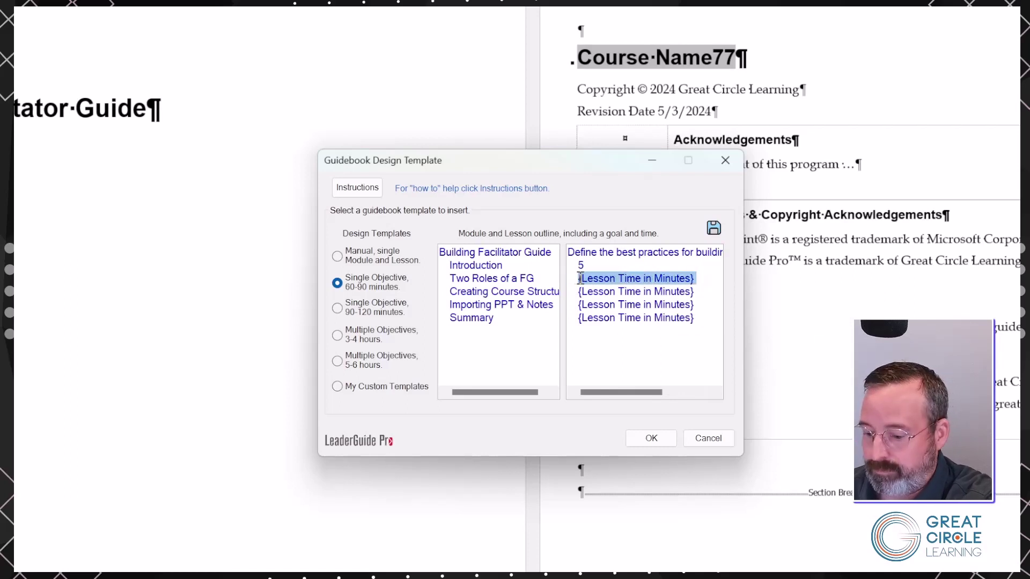
text(12)
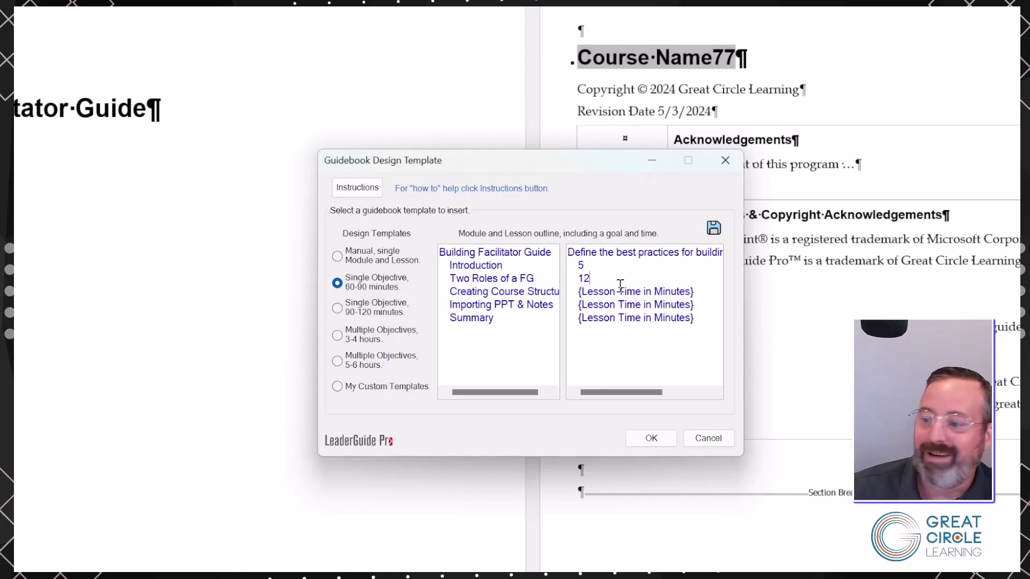
Generate the guidebook from the customized template and decline adding images to it.
click(668, 443)
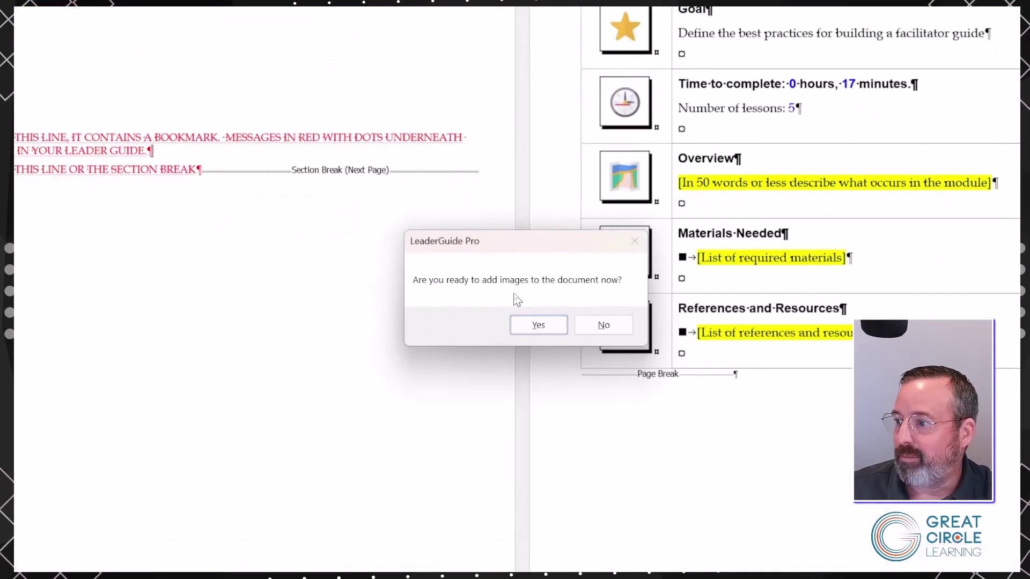
click(603, 325)
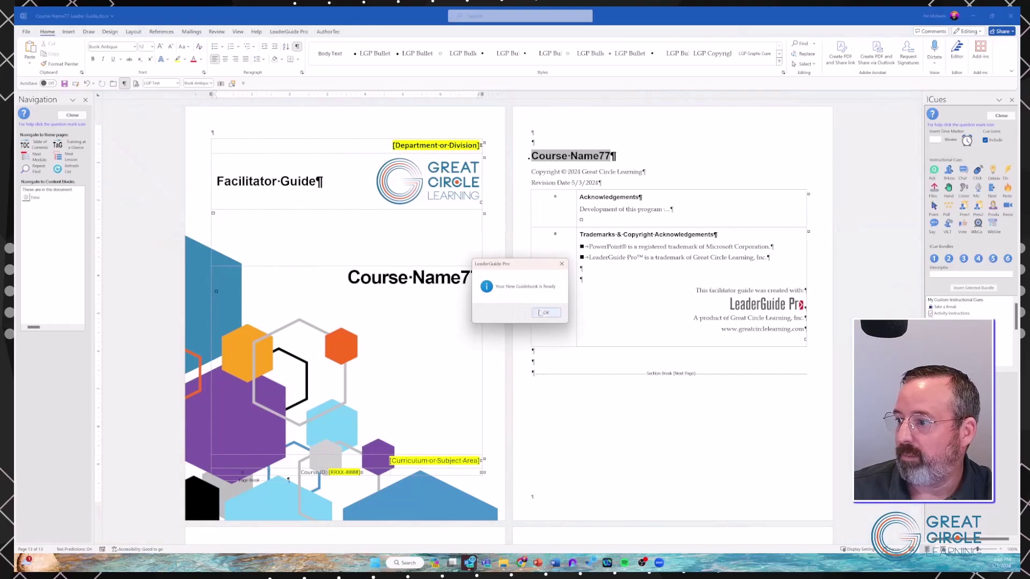
click(544, 315)
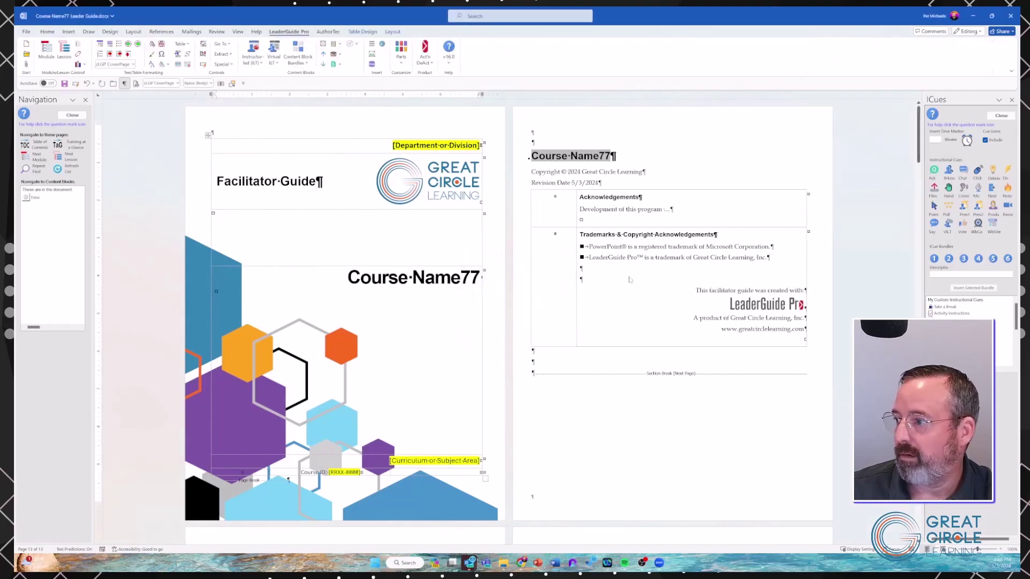
Go to the Building Facilitator Guide module from the table of contents and check its goal and completion time.
drag(918, 141, 918, 195)
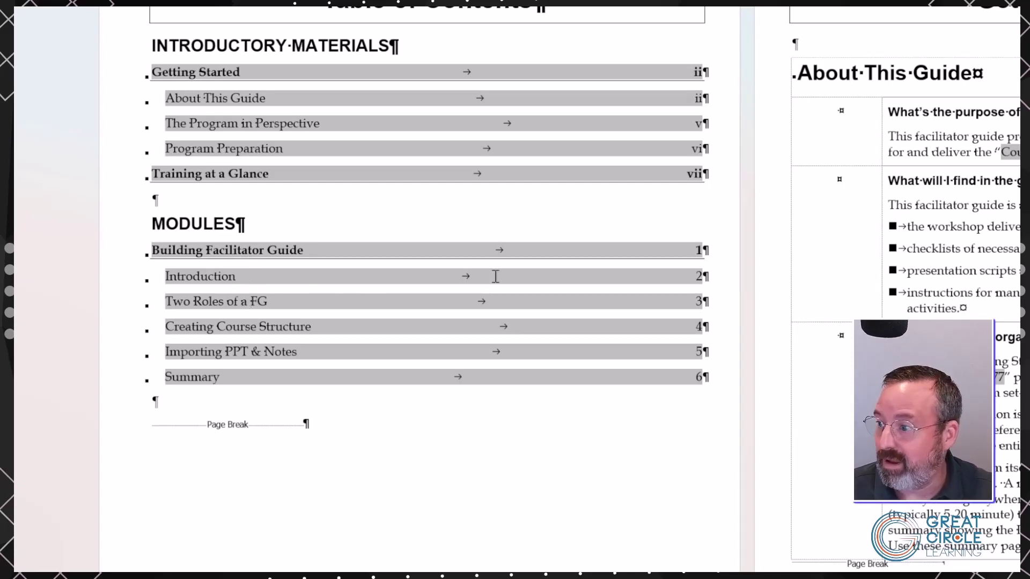
click(697, 251)
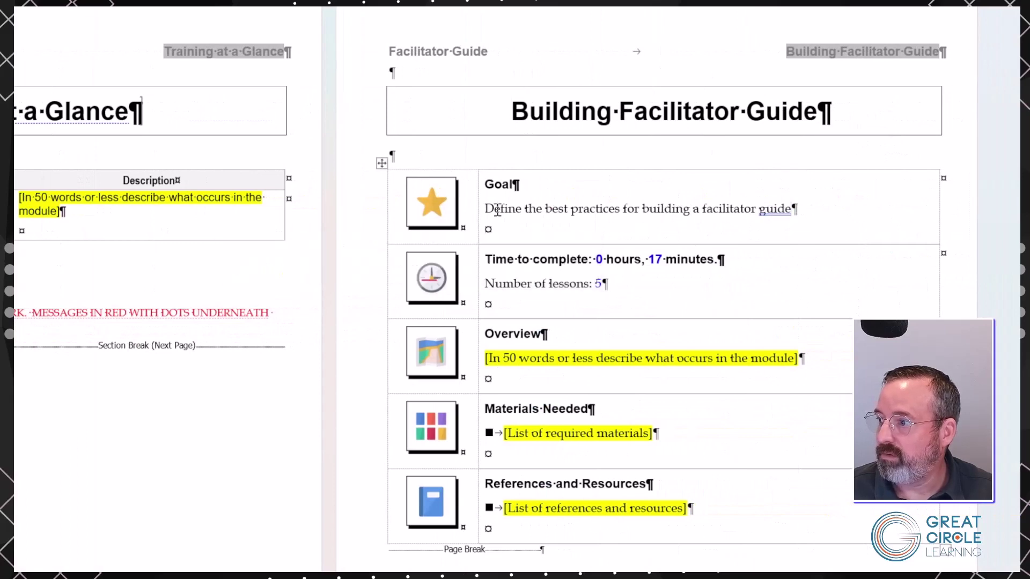
double_click(771, 203)
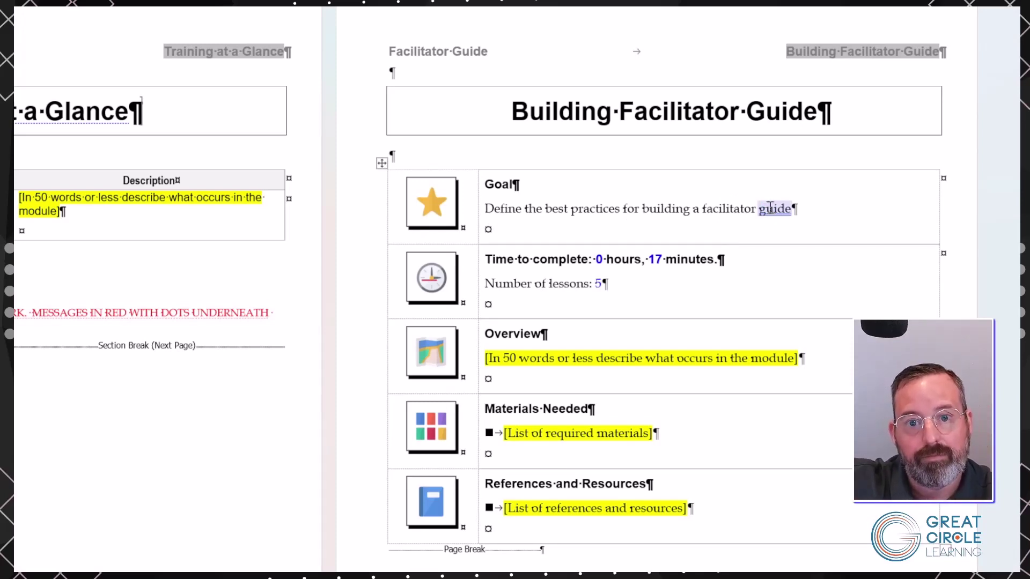
click(771, 208)
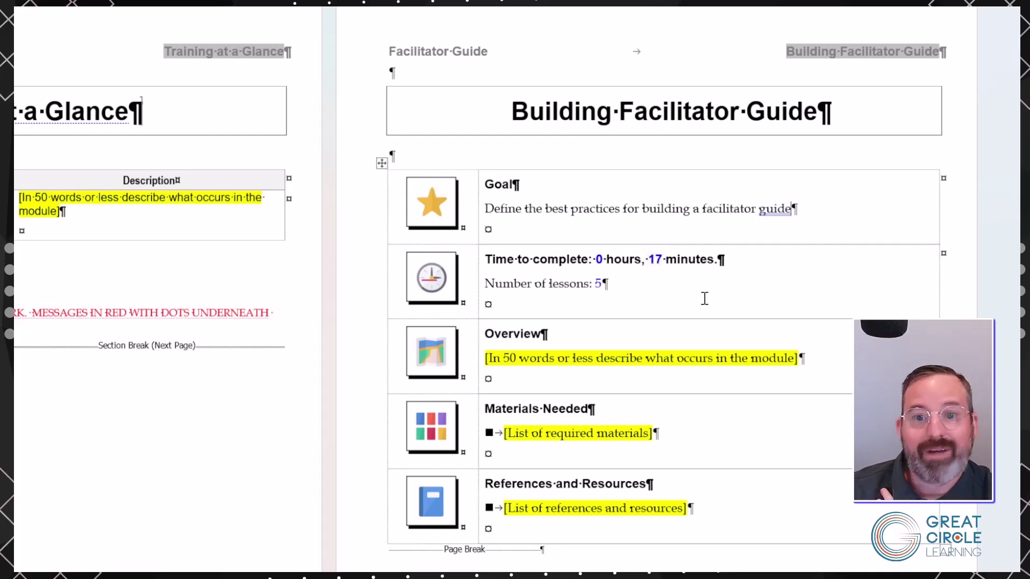
Check the times on the Introduction and Two Roles of a FG lesson pages and return to the guidebook's cover.
scroll(703, 296, down, 8)
scroll(698, 301, down, 3)
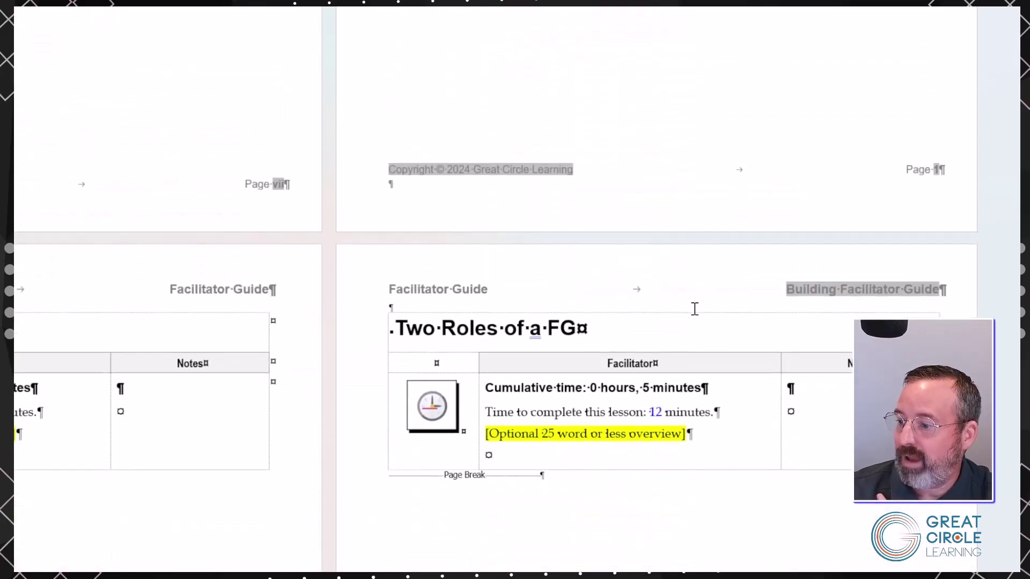
scroll(377, 494, down, 1)
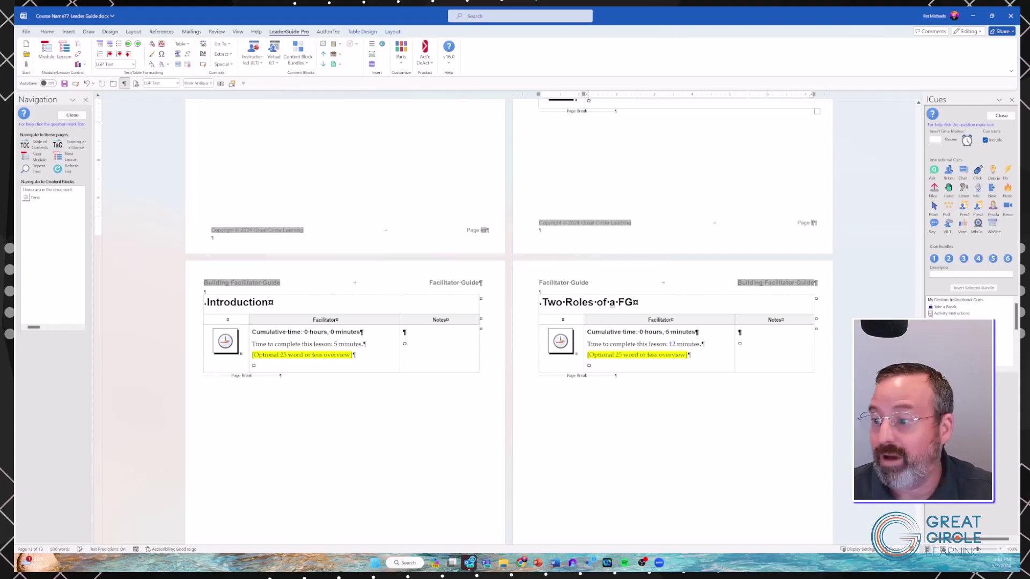
click(385, 368)
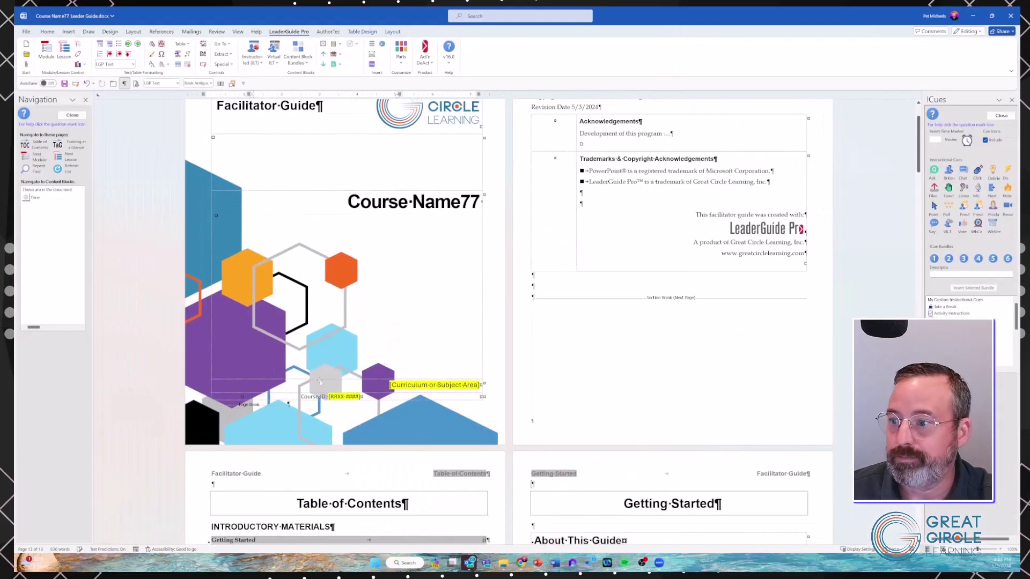
scroll(275, 160, up, 2)
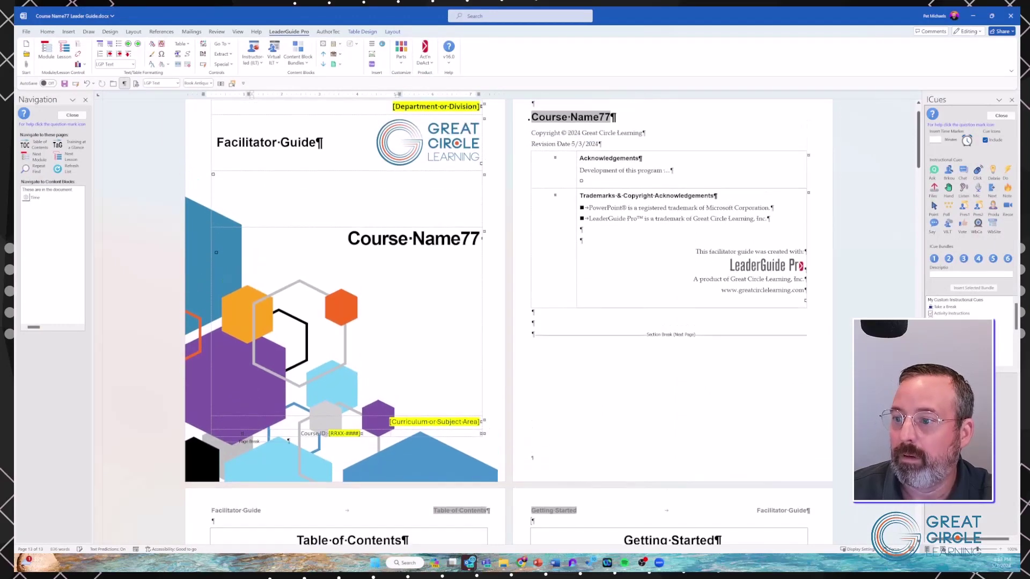
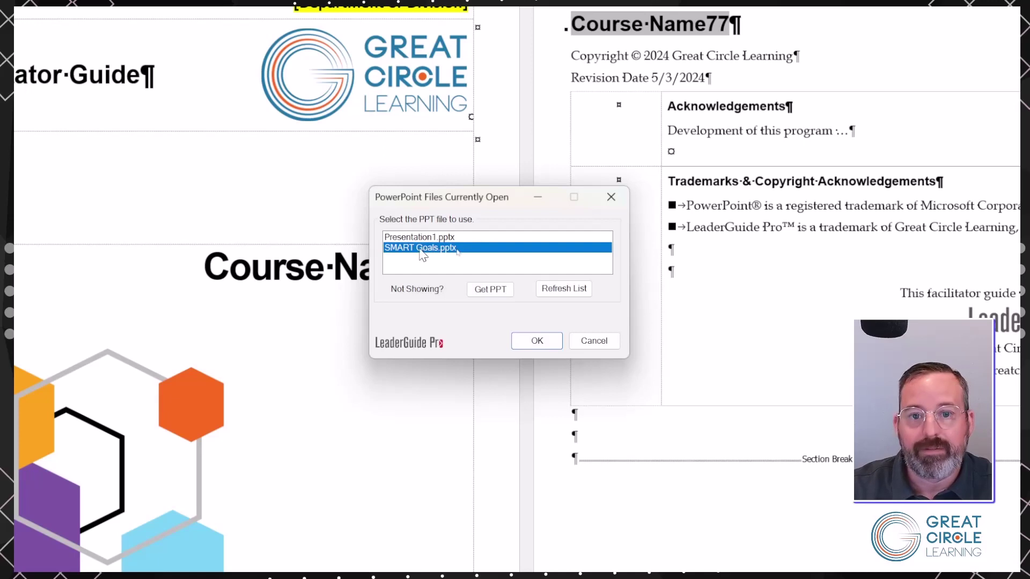
Use SMART Goals.pptx as the slide source and consult the help on adding PowerPoint images.
click(538, 342)
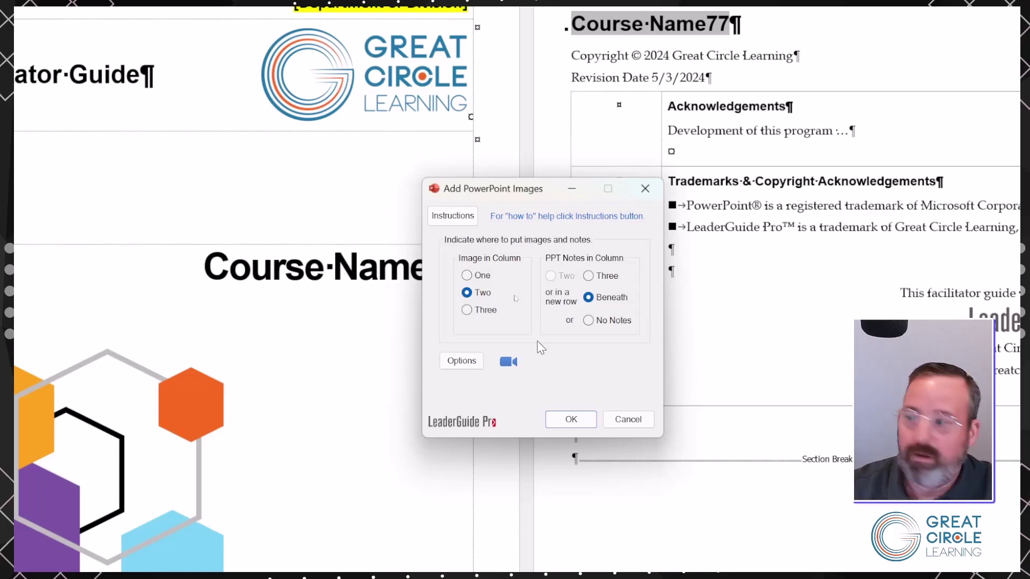
drag(528, 188, 496, 162)
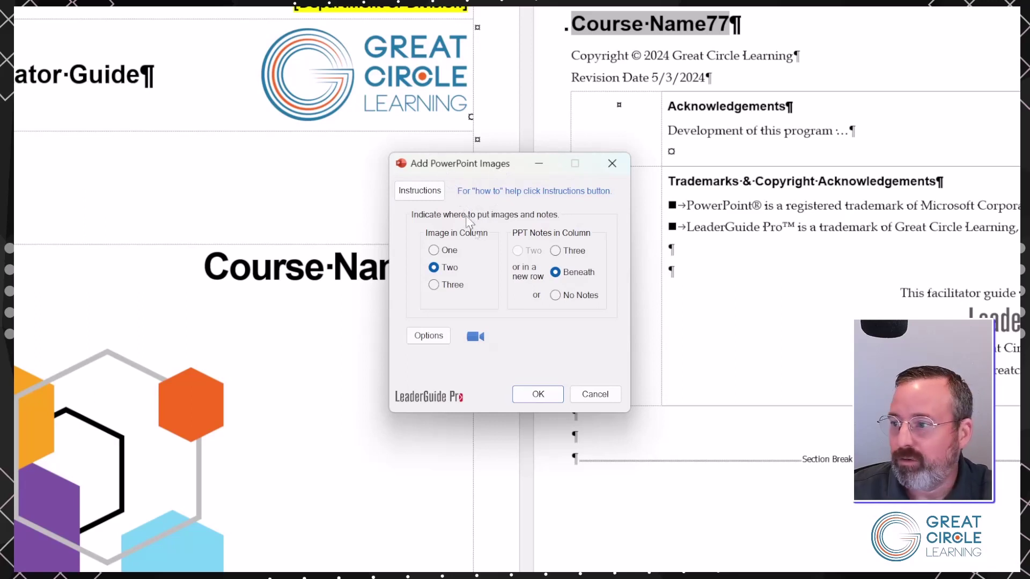
click(419, 199)
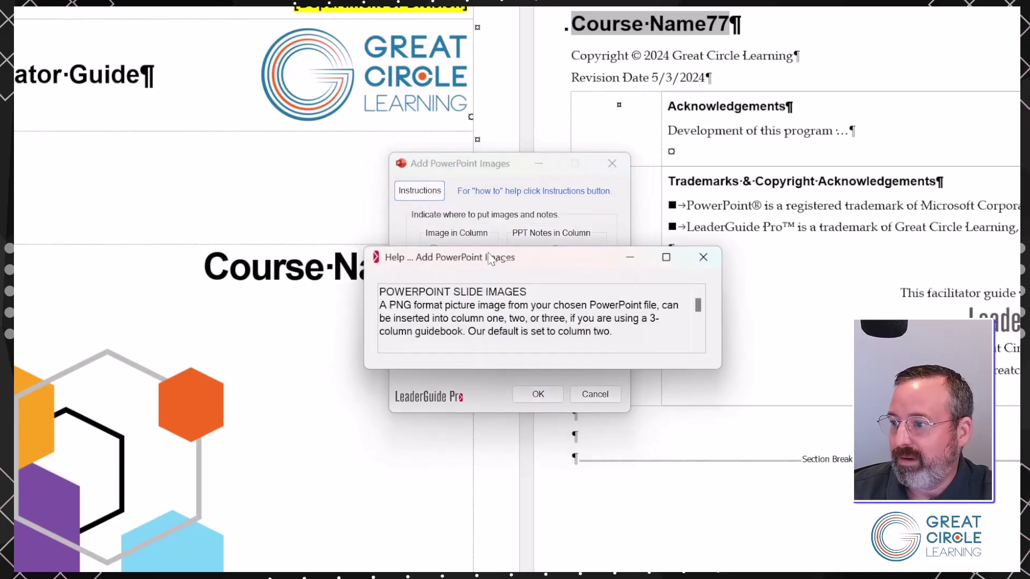
drag(517, 251, 177, 106)
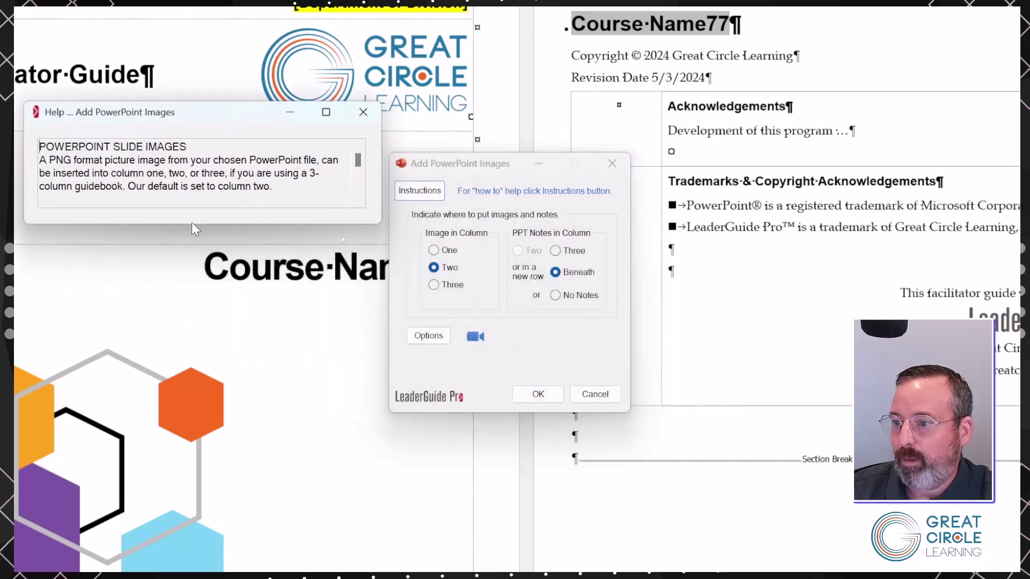
drag(194, 226, 214, 415)
click(363, 111)
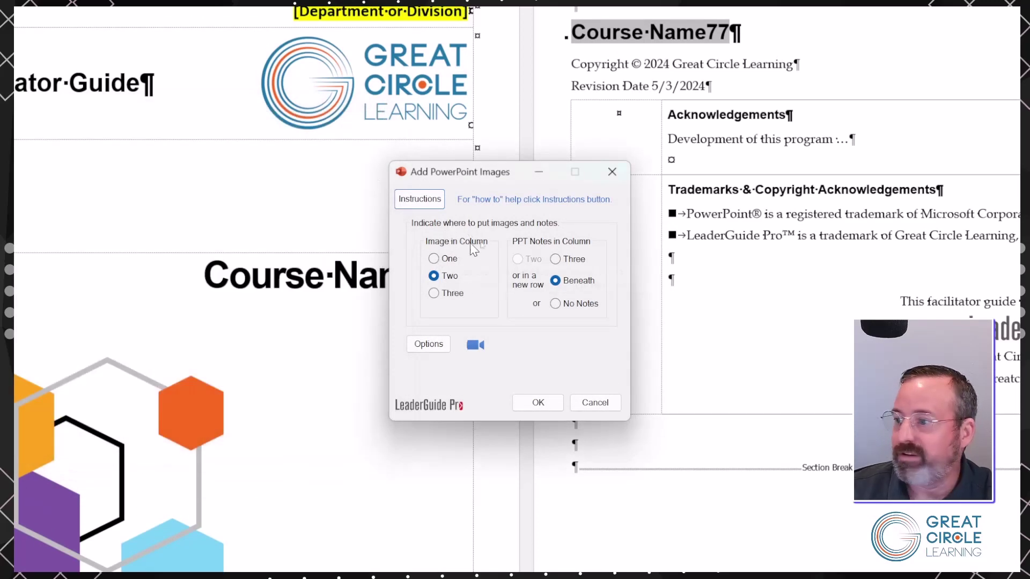
Place the slide images in column three and the PowerPoint notes in column two.
mouse_move(469, 248)
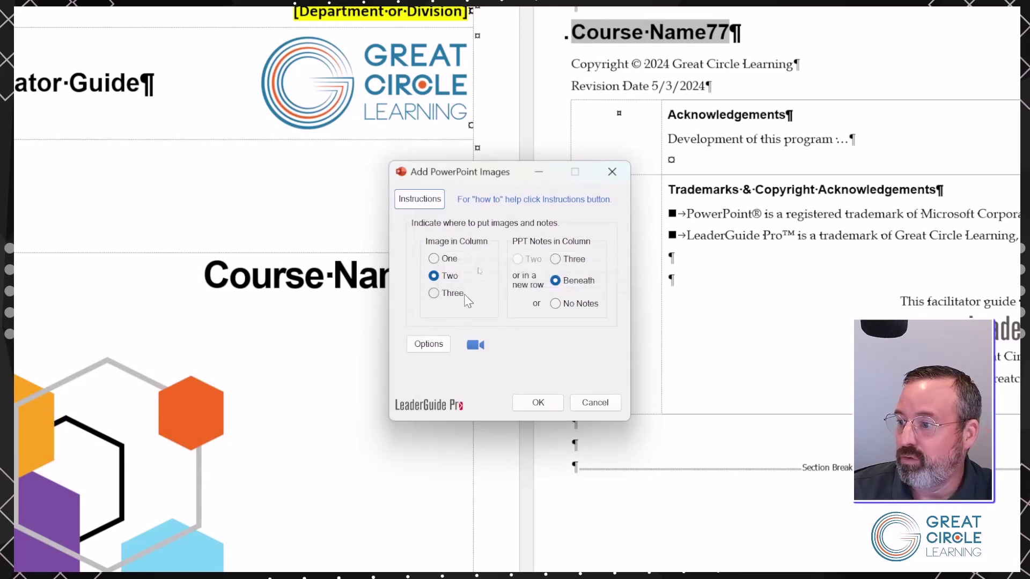
click(435, 293)
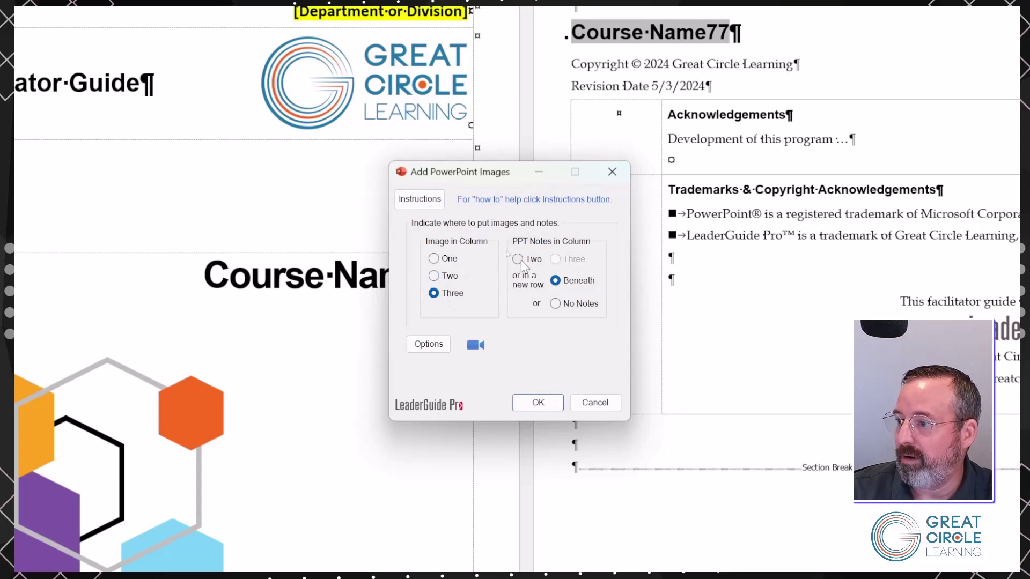
click(517, 259)
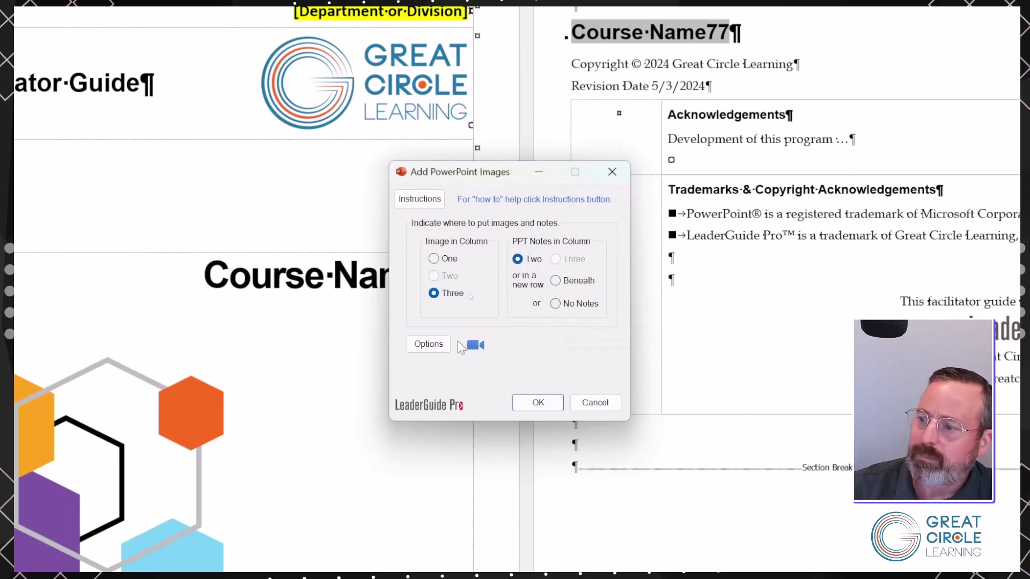
Examine the advanced slide import settings for image quality, transfer, note options and bundles.
click(429, 345)
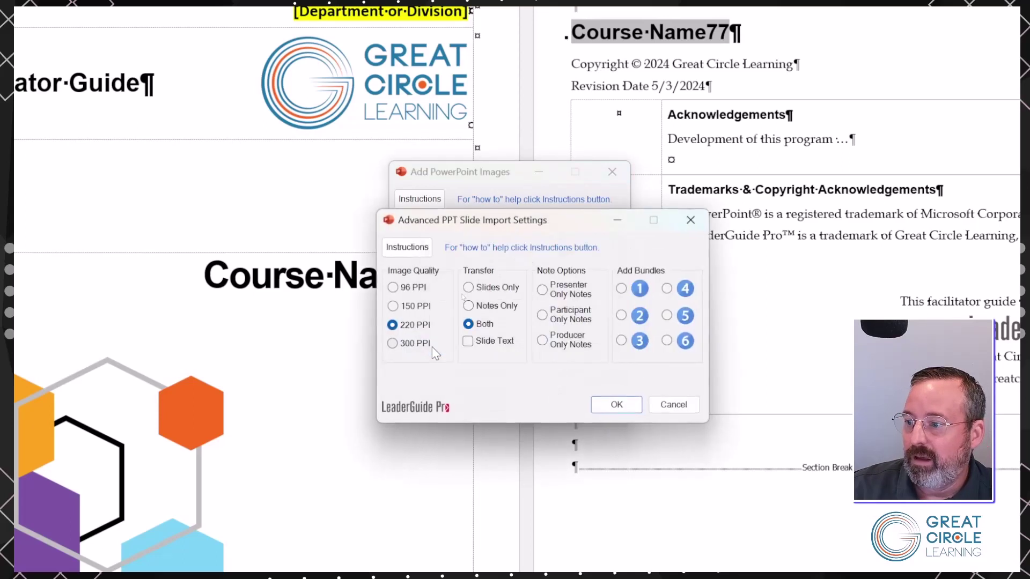
drag(513, 220, 452, 162)
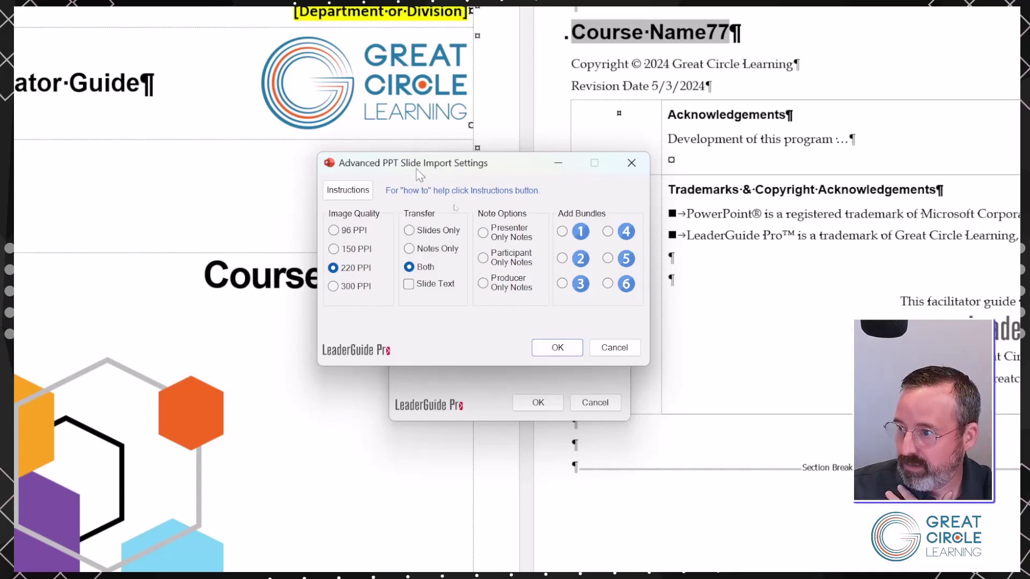
drag(418, 175, 362, 174)
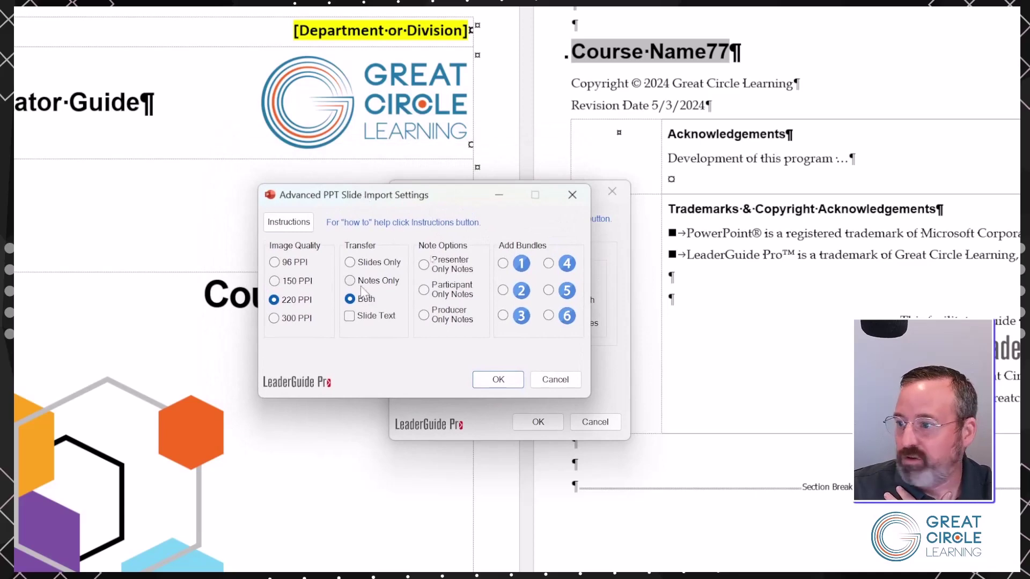
click(543, 378)
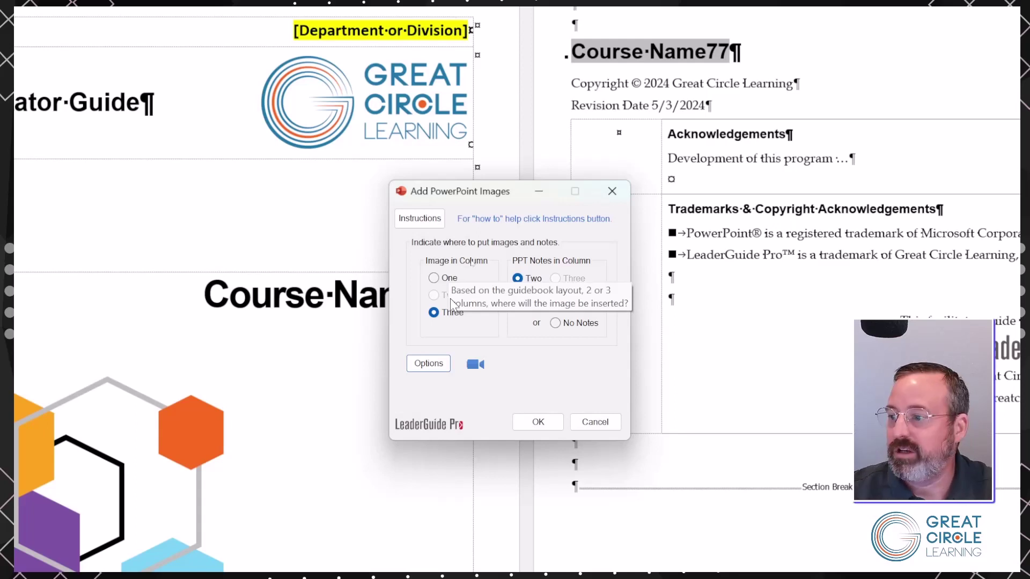
Accept the image and notes placement, and assign slides 1 and 2 to the Introduction lesson.
click(539, 423)
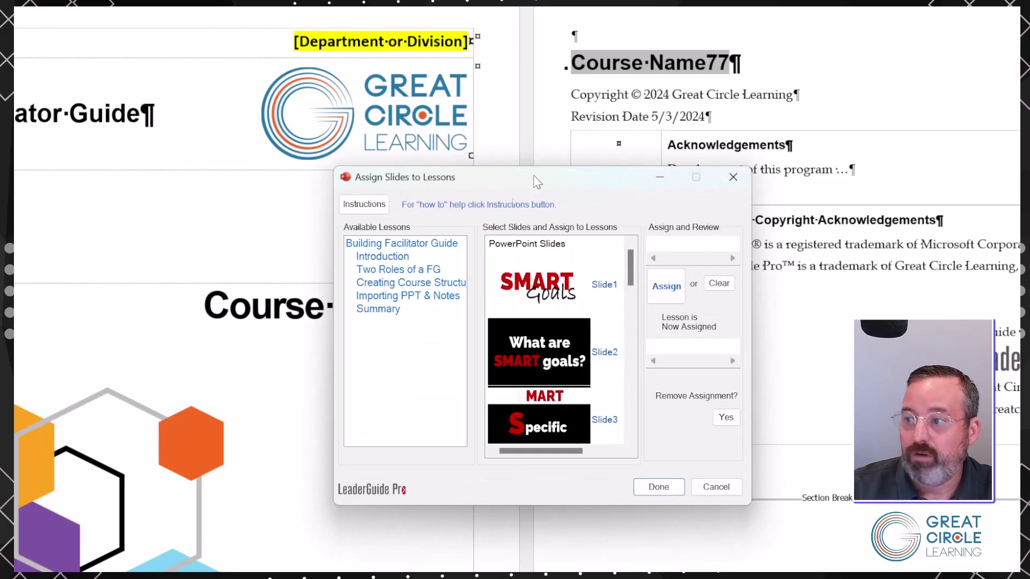
drag(534, 177, 527, 118)
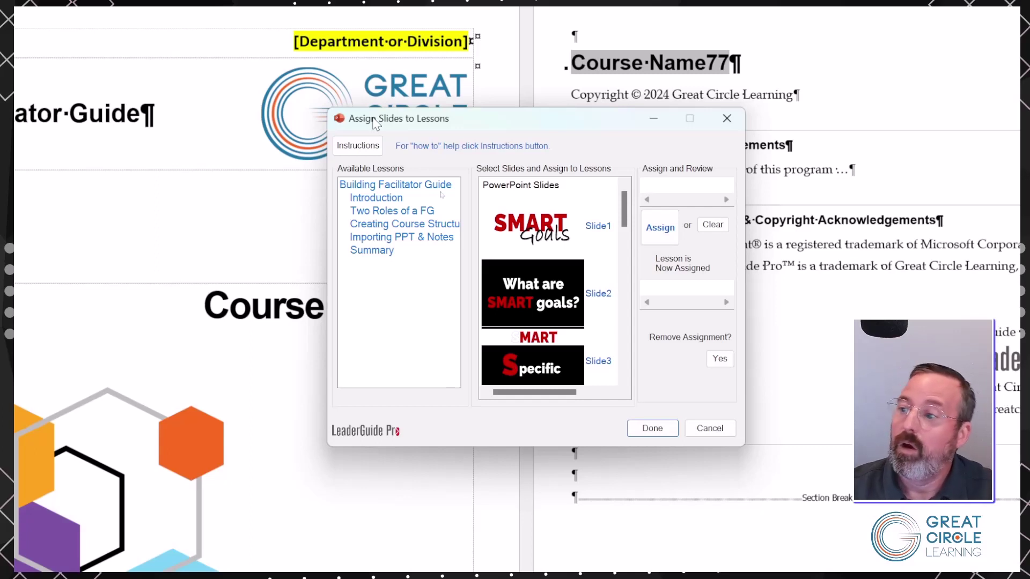
click(371, 185)
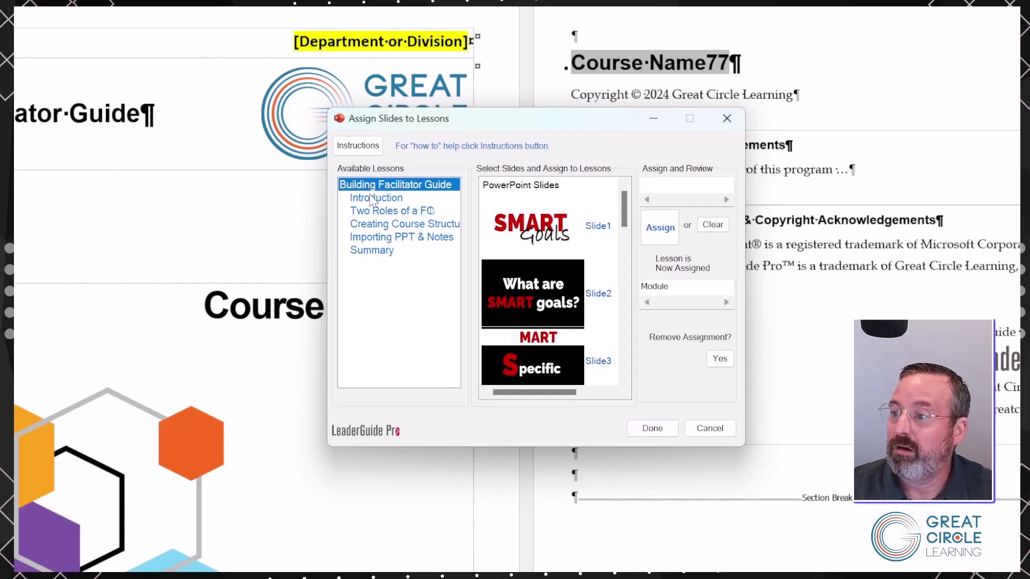
click(373, 199)
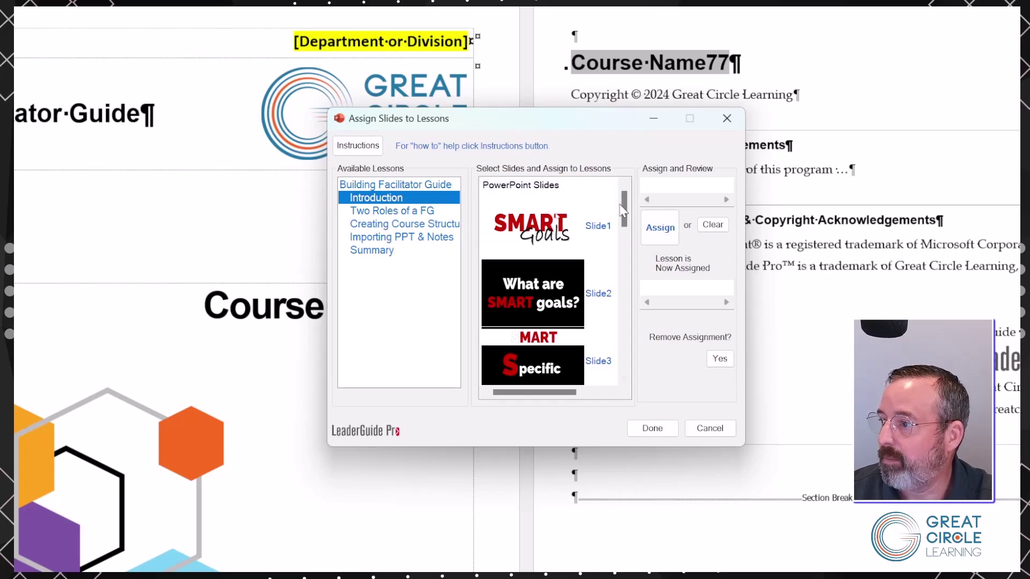
drag(622, 214, 626, 185)
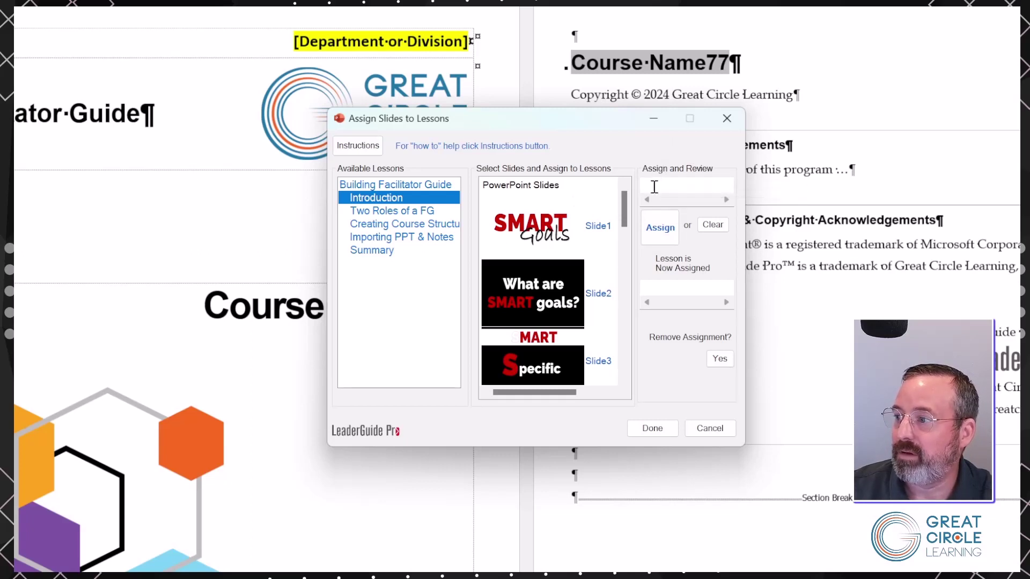
click(658, 232)
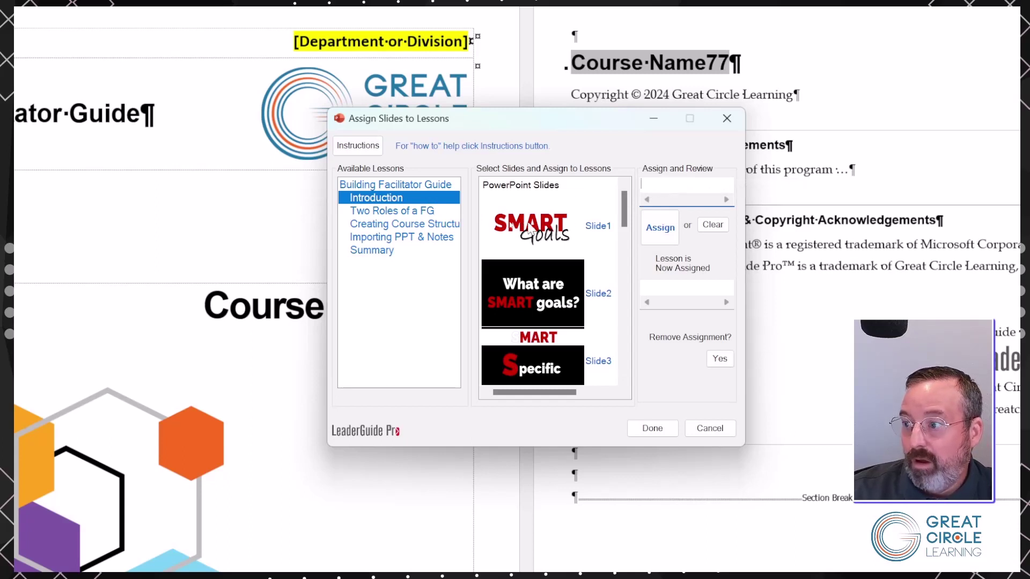
click(529, 228)
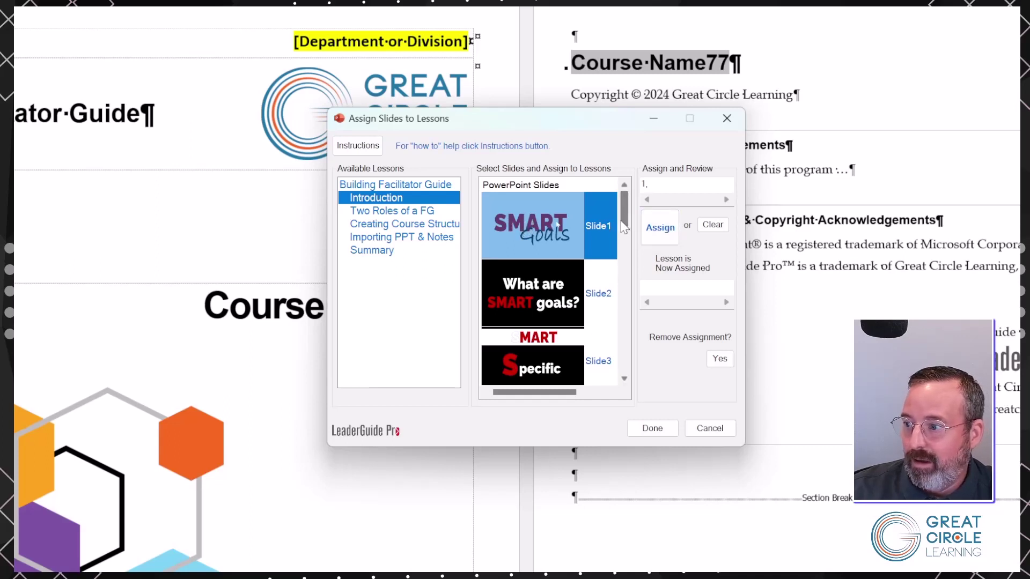
shift+click(504, 301)
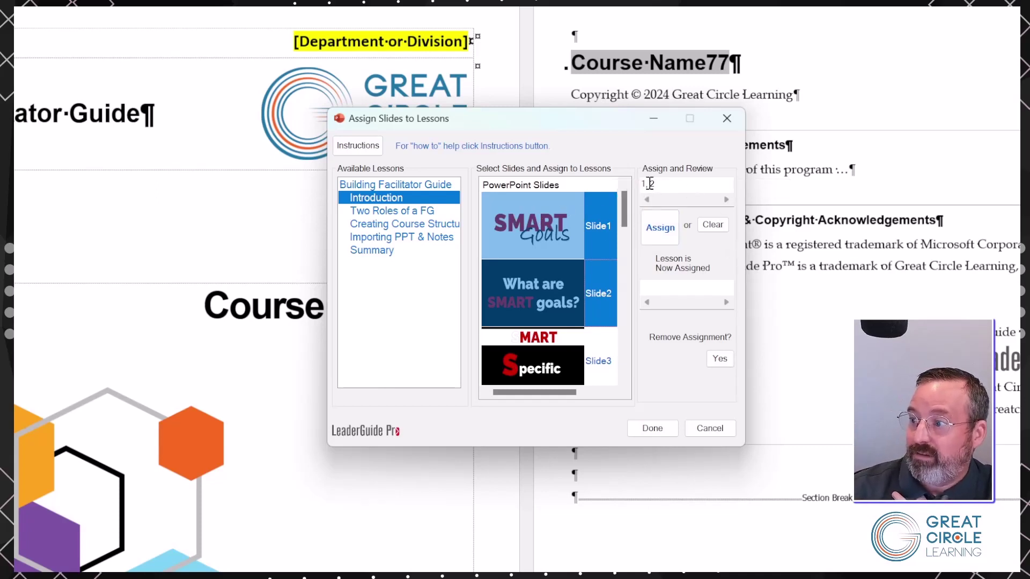
click(665, 230)
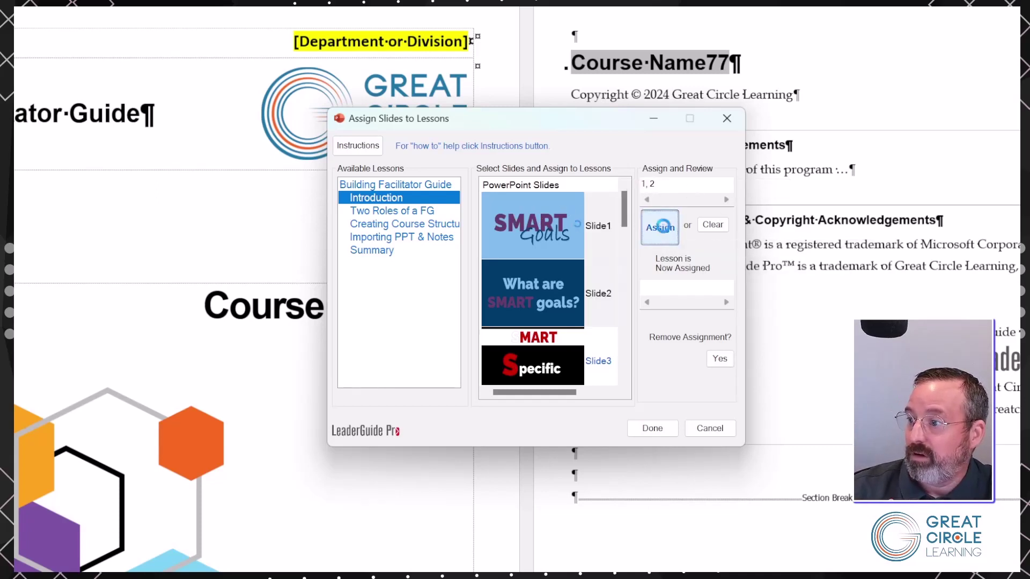
Assign slides 3 to 5 to the Two Roles of a FG lesson and check the assignments of the first two lessons.
click(388, 212)
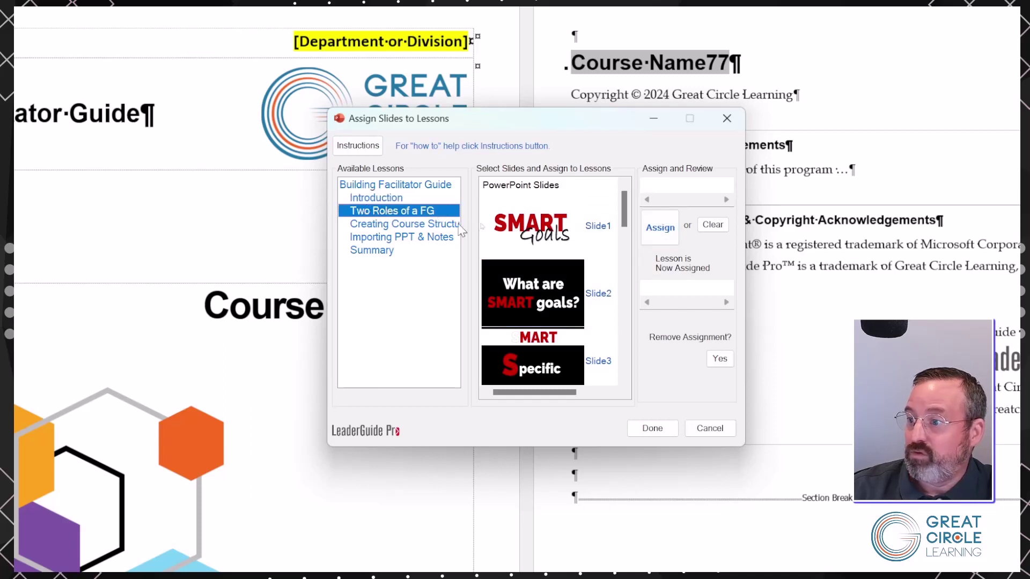
scroll(626, 223, down, 1)
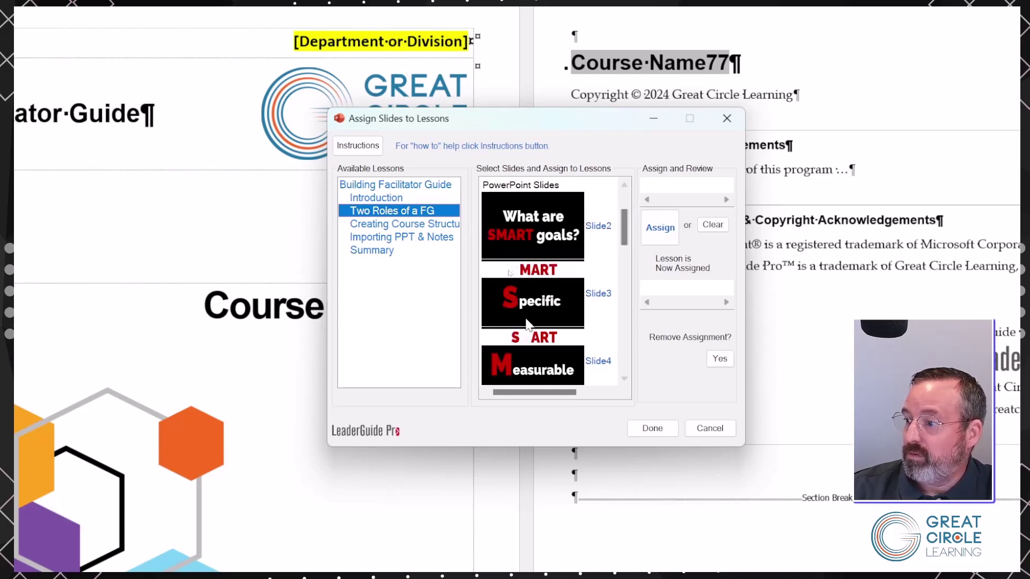
click(587, 284)
scroll(588, 283, down, 1)
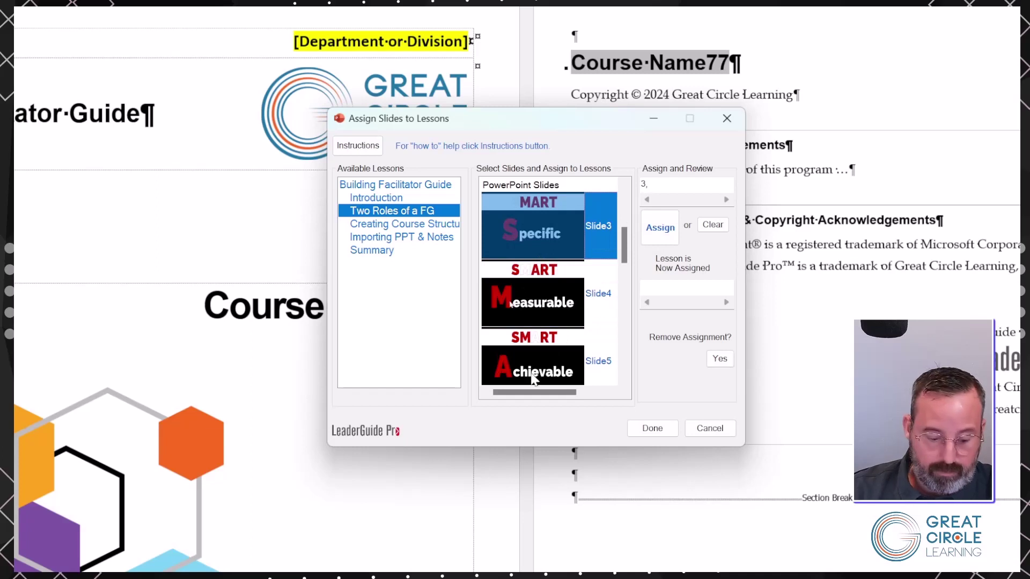
shift+click(517, 358)
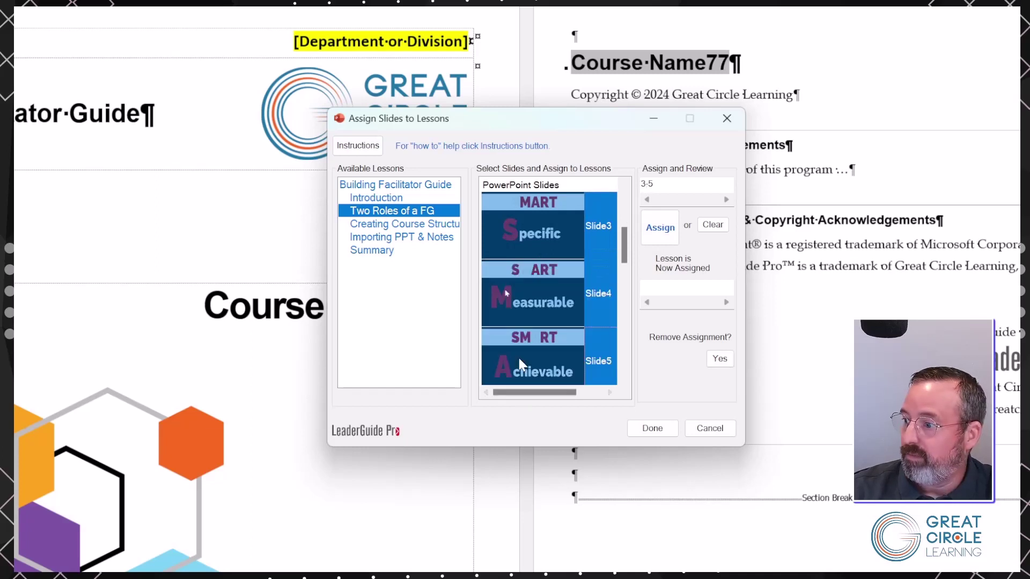
click(665, 236)
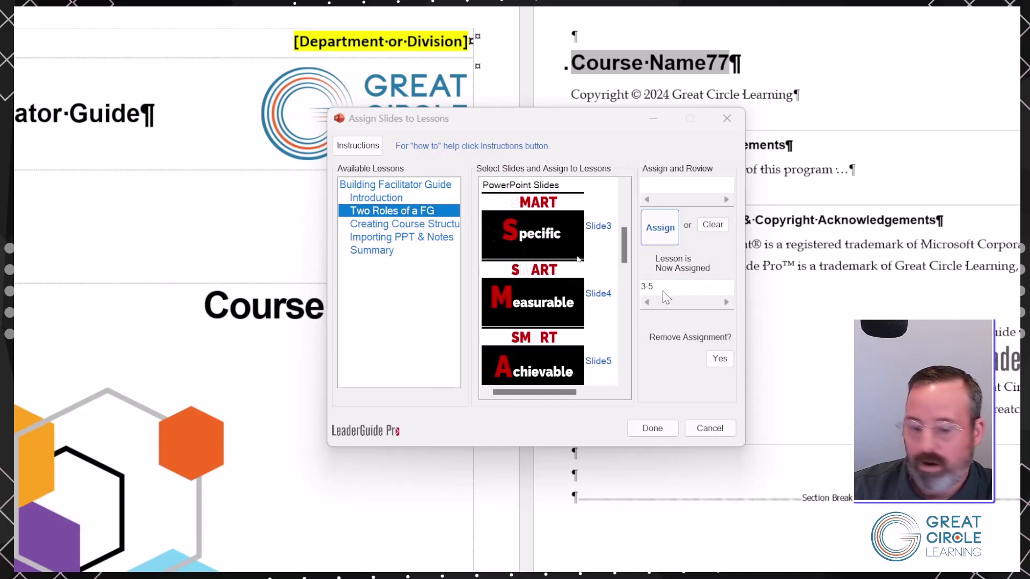
click(383, 202)
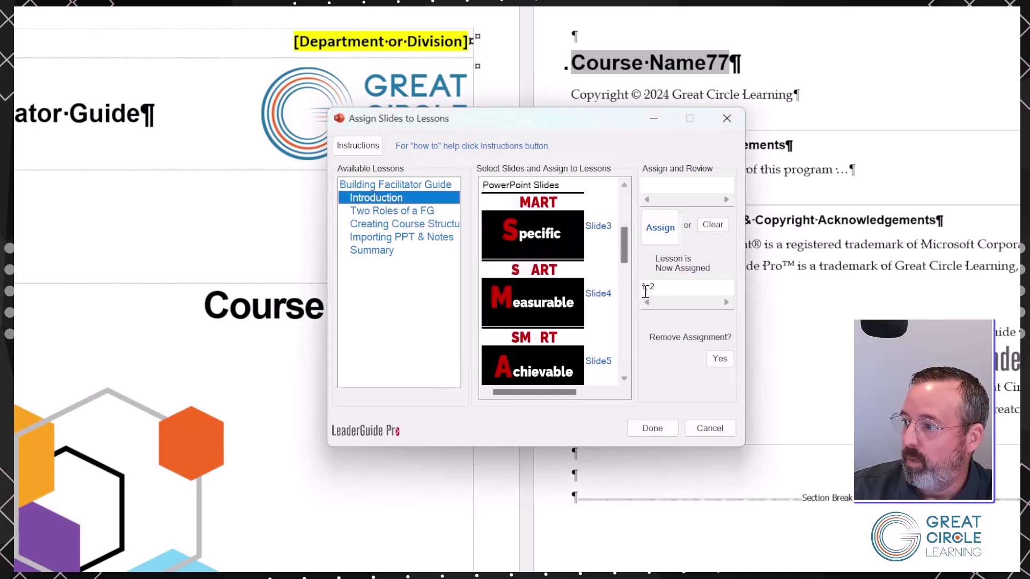
click(410, 212)
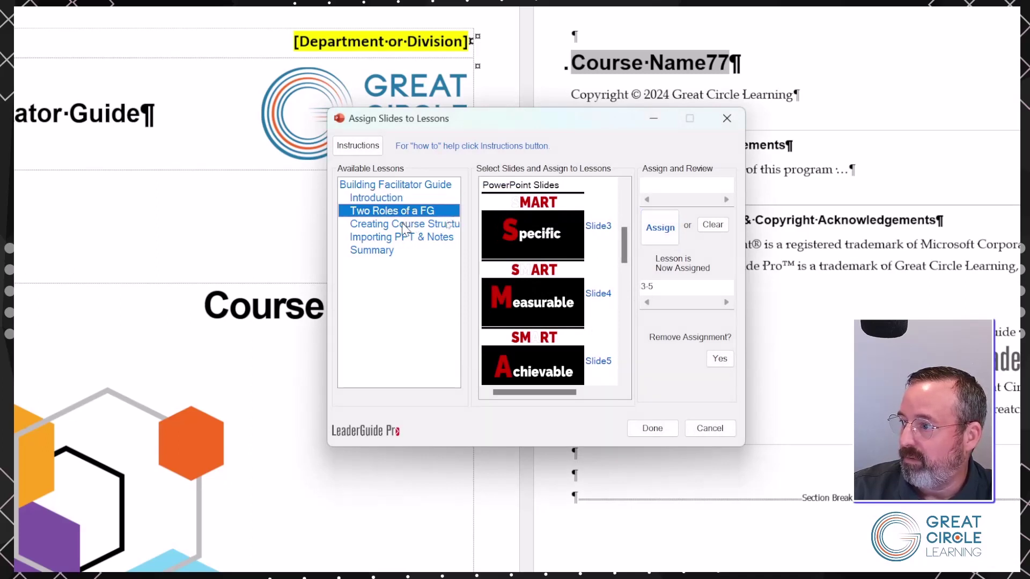
Assign slides 6 and 7 to the Creating Course Structure lesson.
click(405, 226)
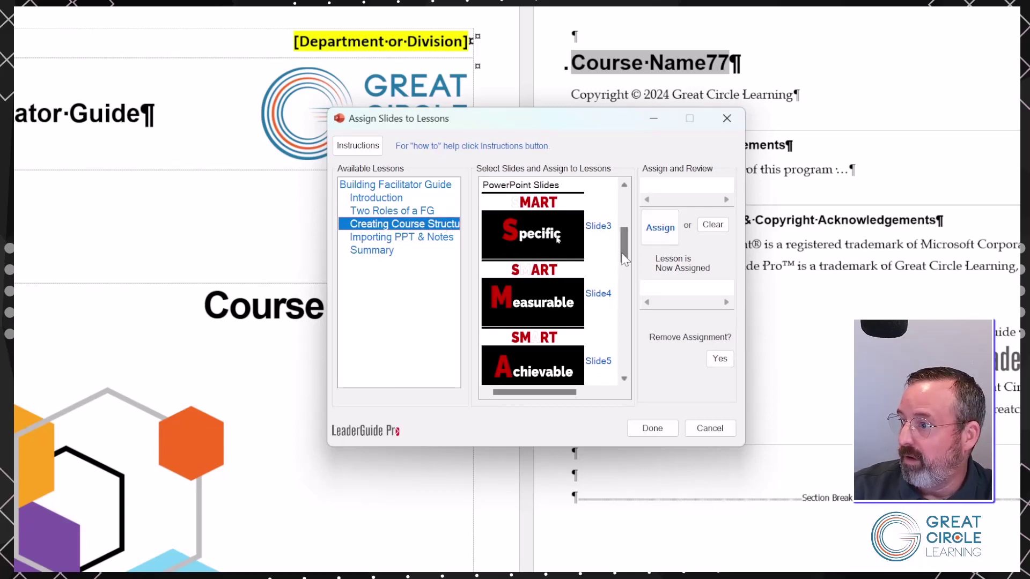
drag(624, 259, 627, 283)
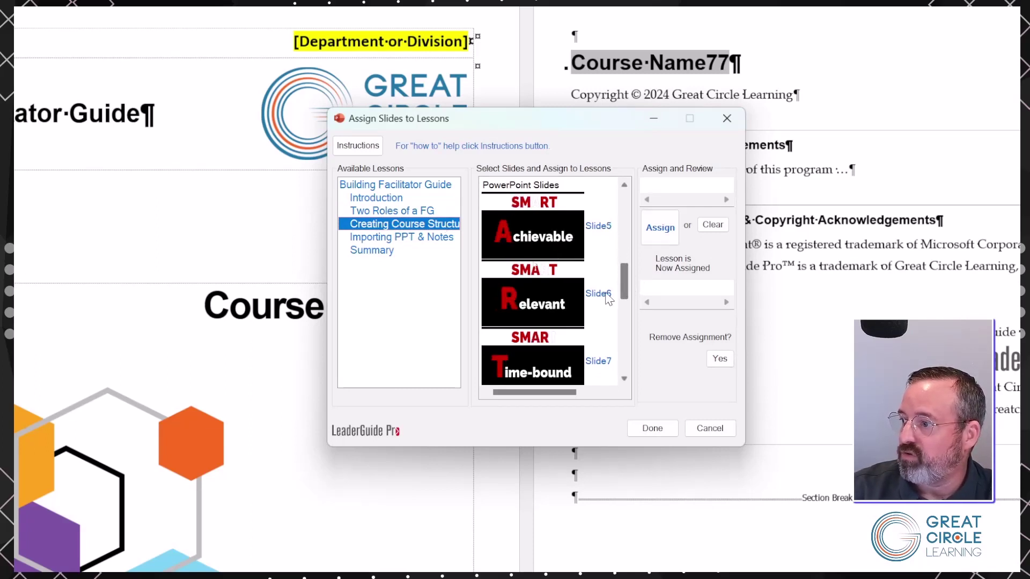
click(558, 303)
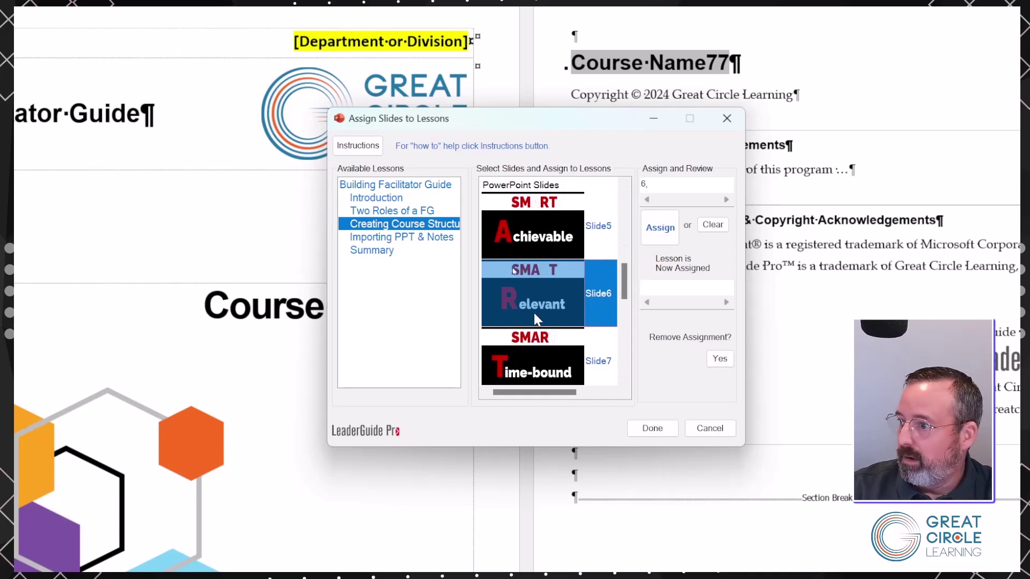
click(539, 349)
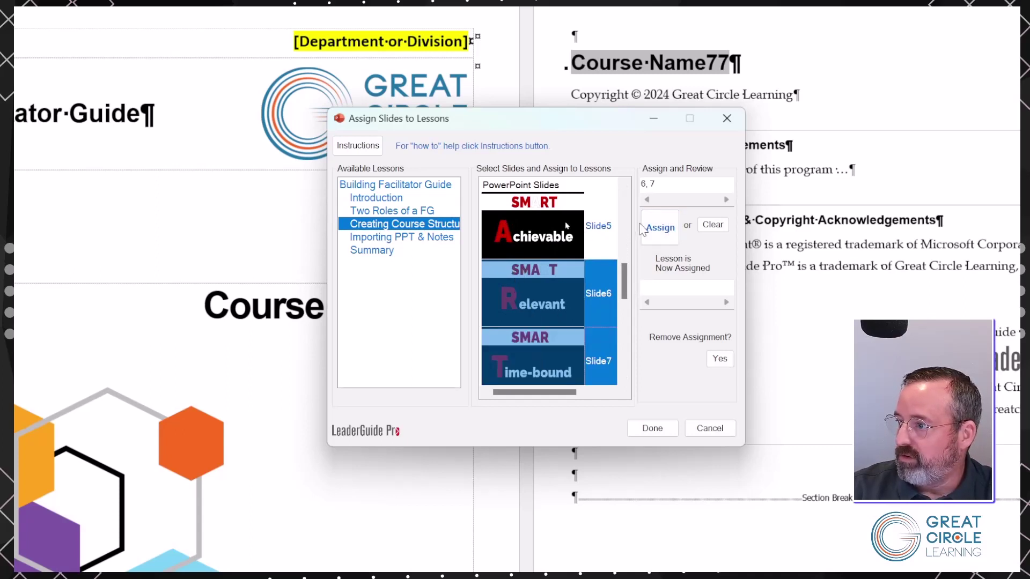
click(659, 231)
Assign slides 8 and 9 to the Importing PPT & Notes lesson.
click(421, 239)
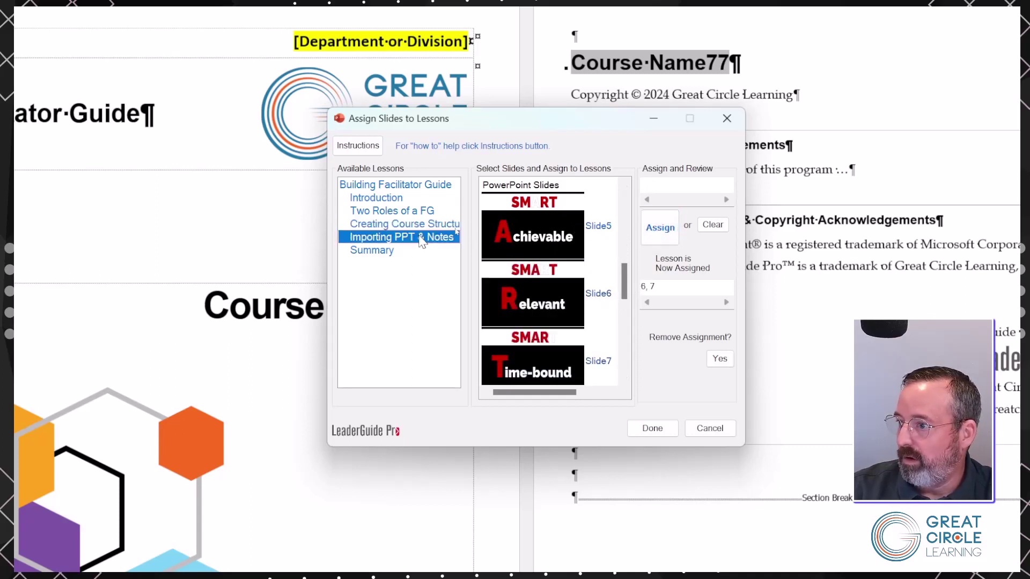
scroll(520, 274, down, 2)
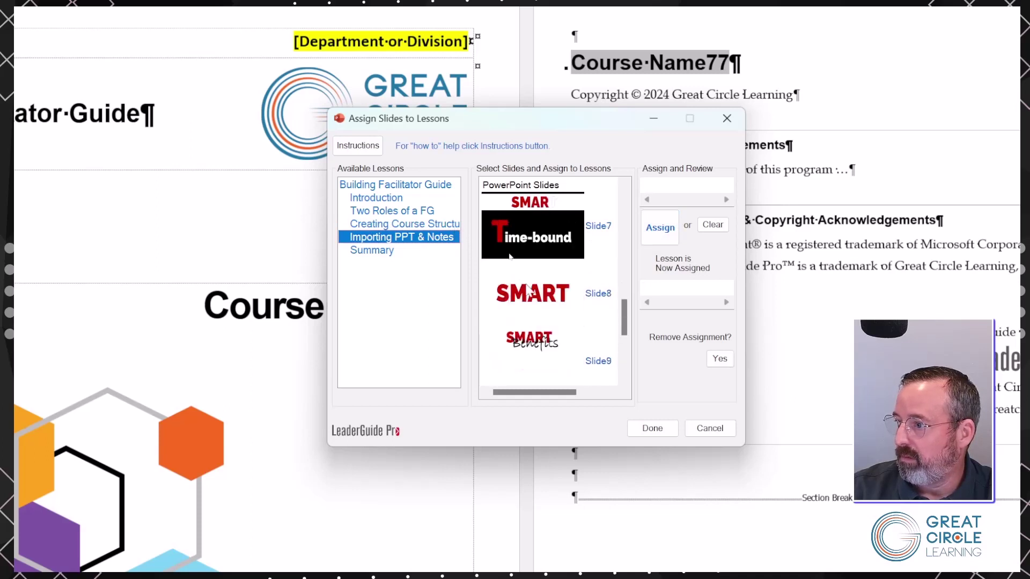
click(531, 298)
click(526, 357)
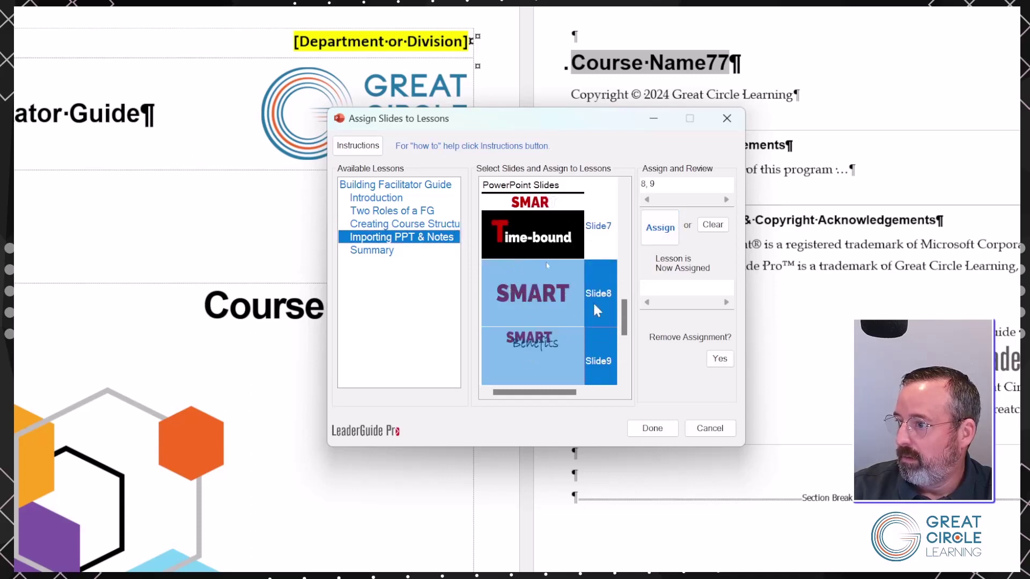
click(661, 228)
Assign slide 10 to the Summary lesson.
click(377, 250)
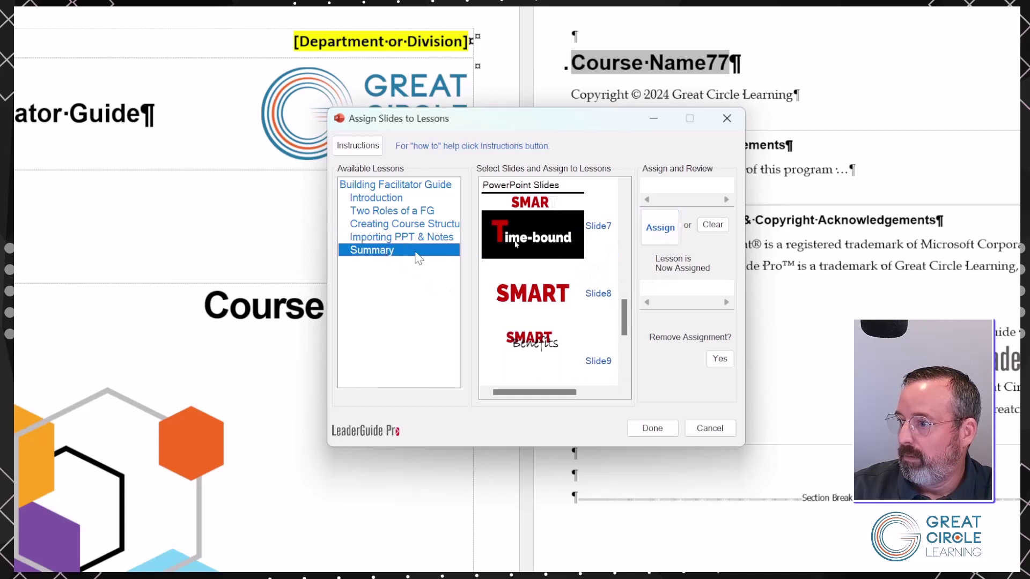
scroll(590, 354, down, 2)
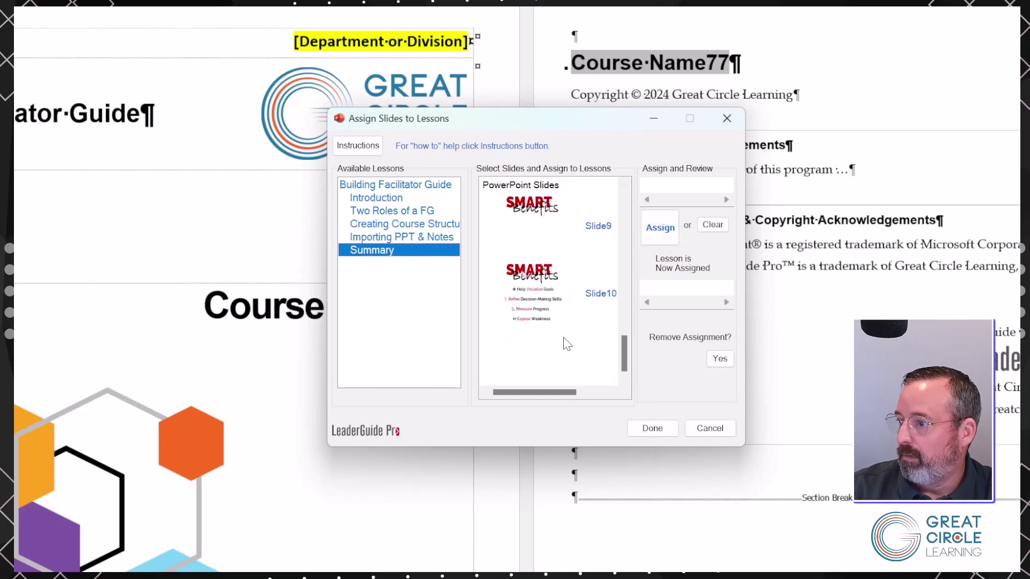
click(552, 296)
click(662, 231)
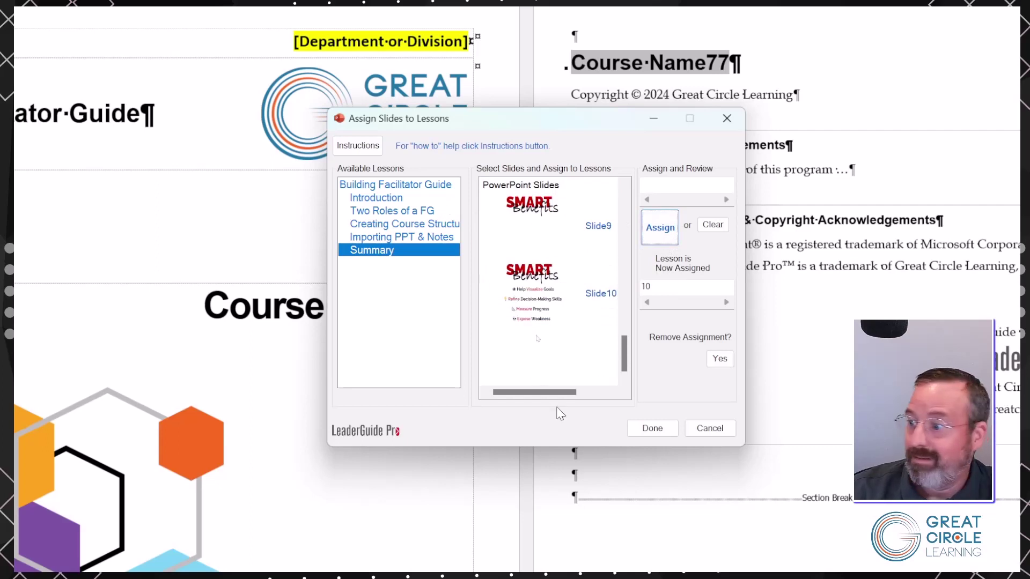
Import the assigned slides and notes into the guidebook and review the lesson pages through Creating Course Structure.
click(652, 429)
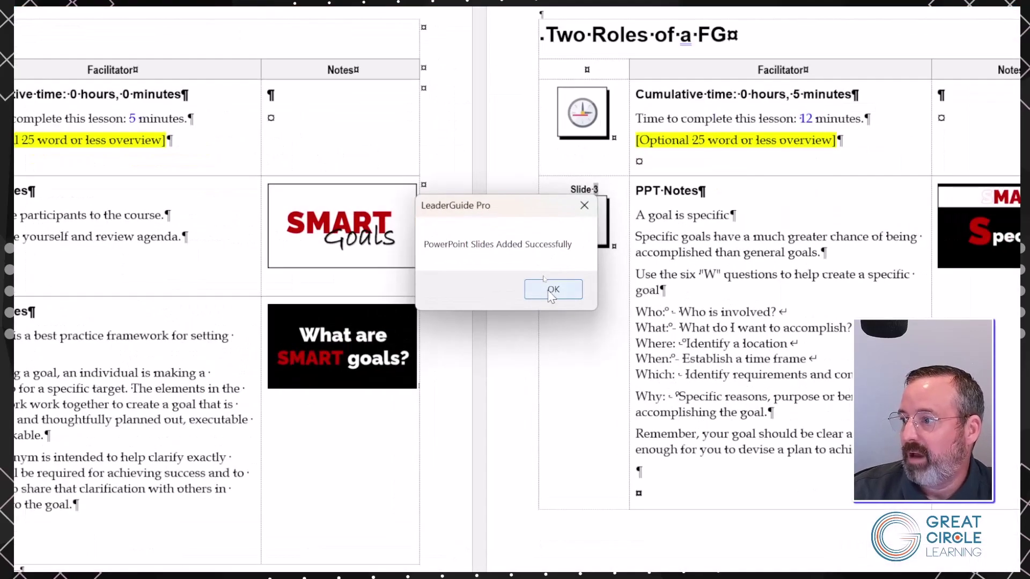
click(550, 294)
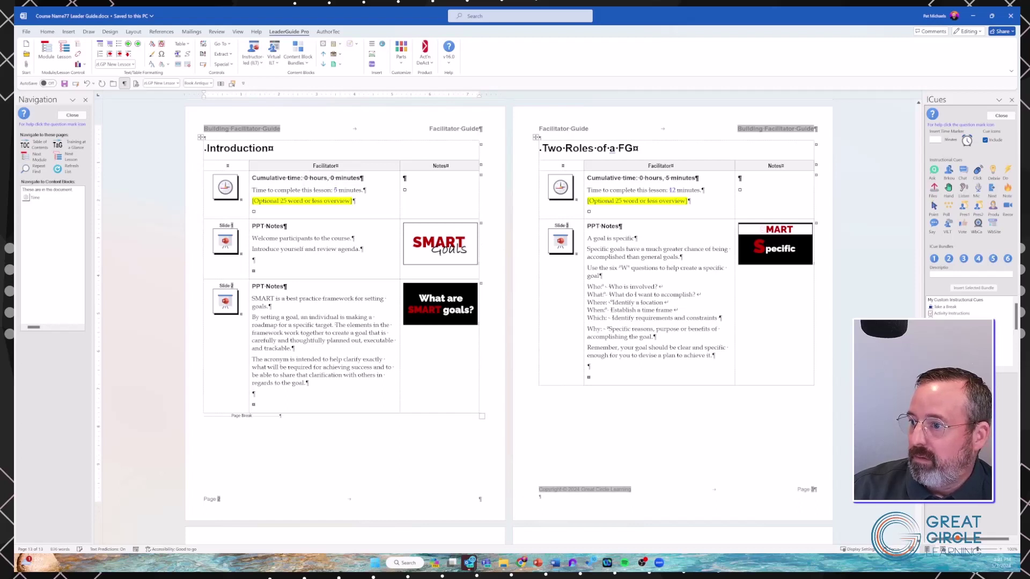
scroll(271, 171, up, 1)
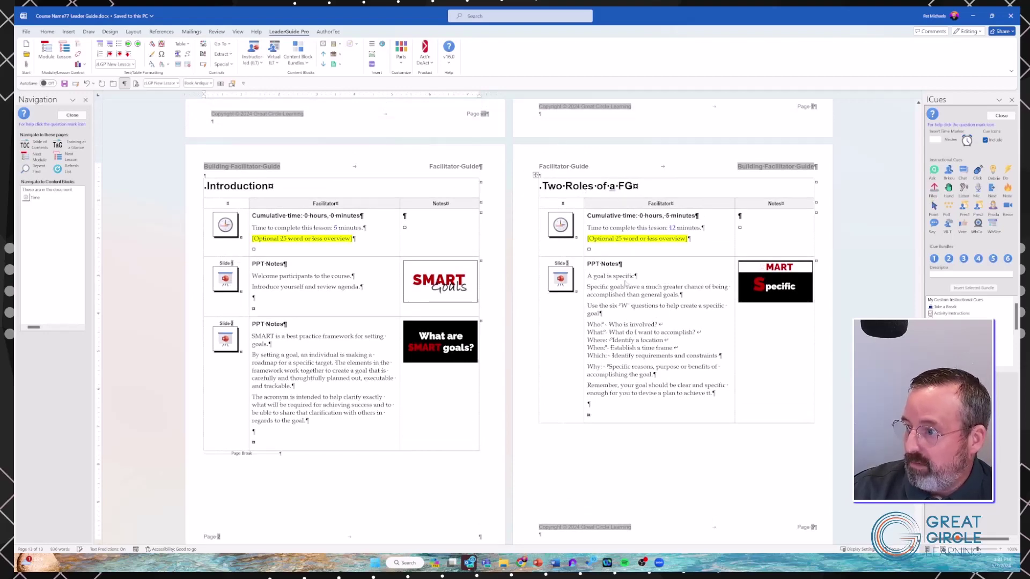
scroll(625, 283, down, 8)
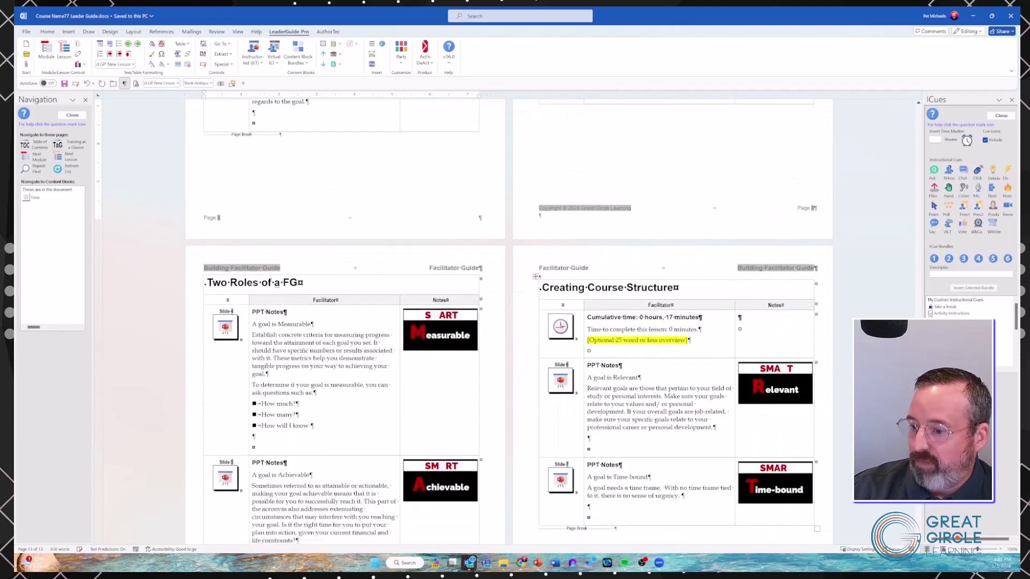
scroll(464, 322, down, 1)
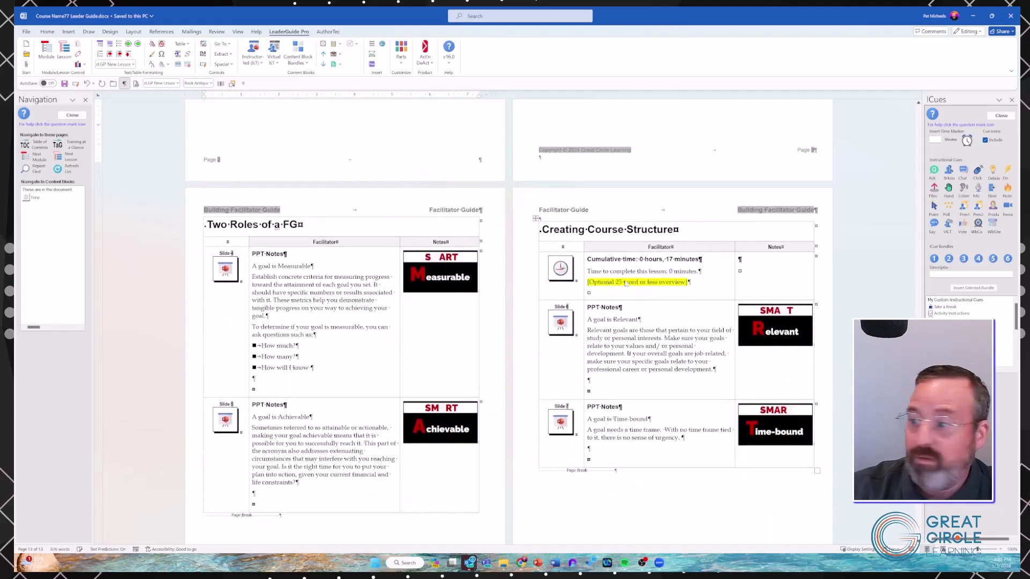
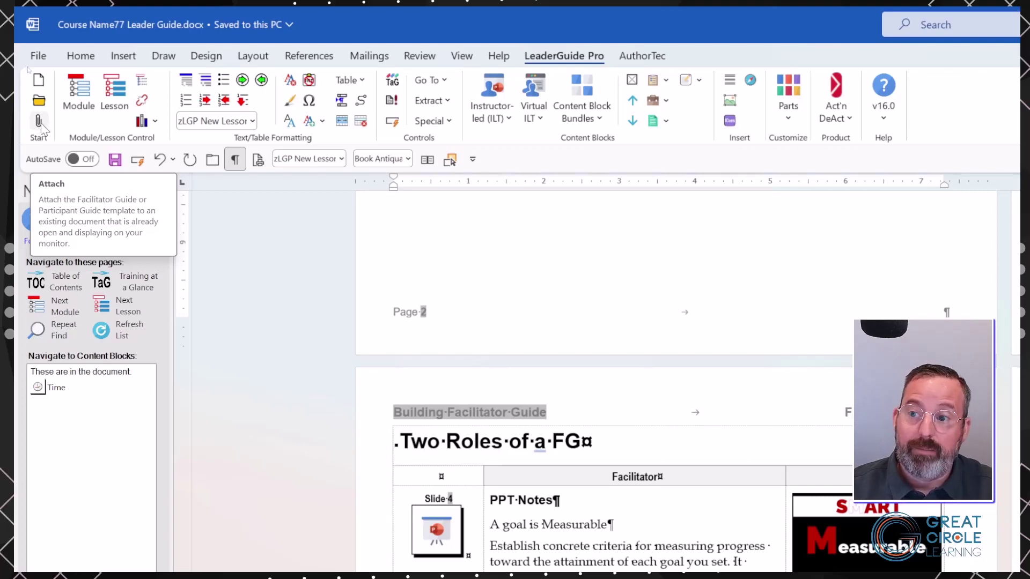
Examine the specifications for attaching a LeaderGuide Pro template to an existing document, without attaching one.
click(41, 127)
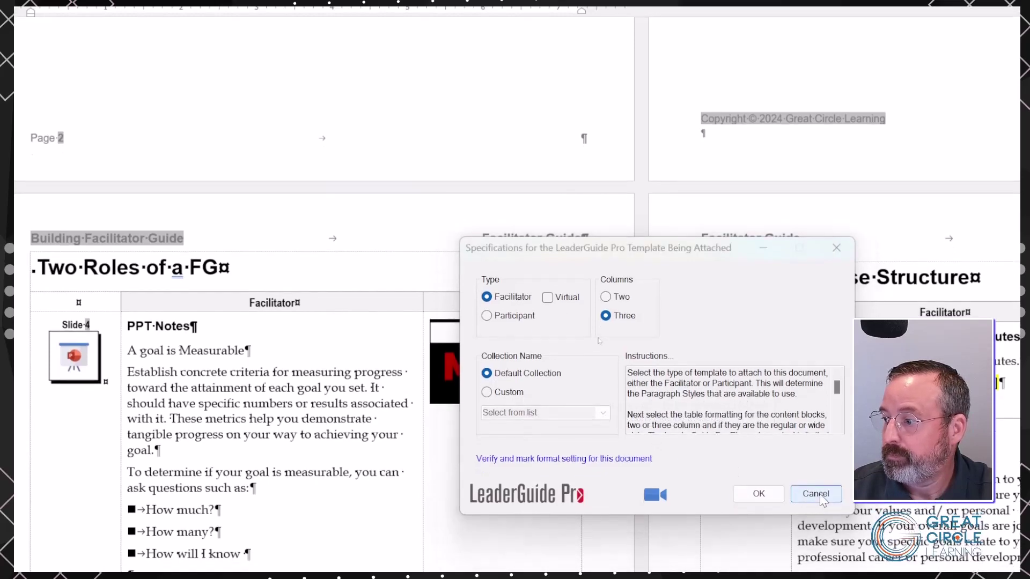
click(816, 499)
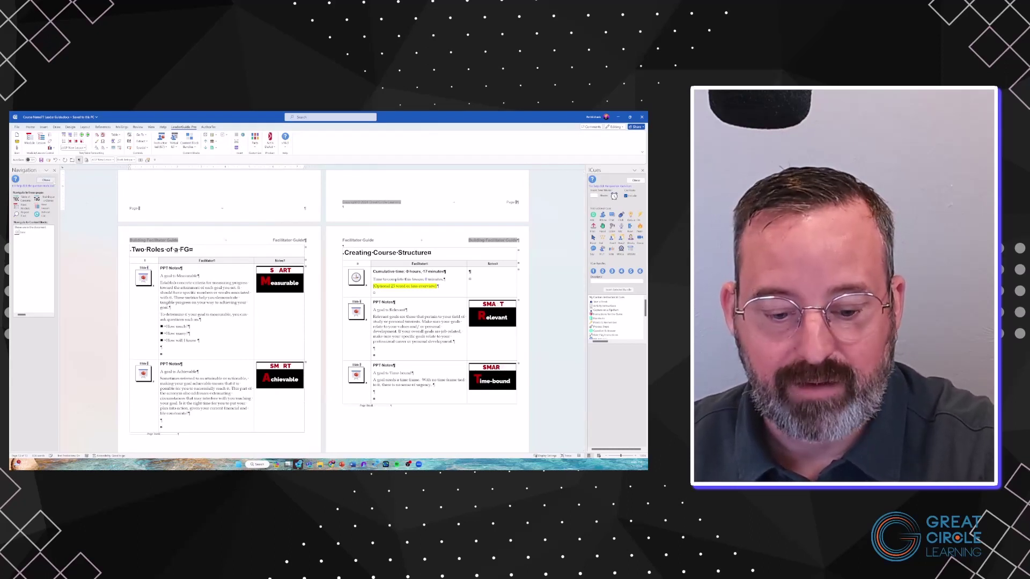
key(ctrl+shift+a)
drag(92, 184, 58, 220)
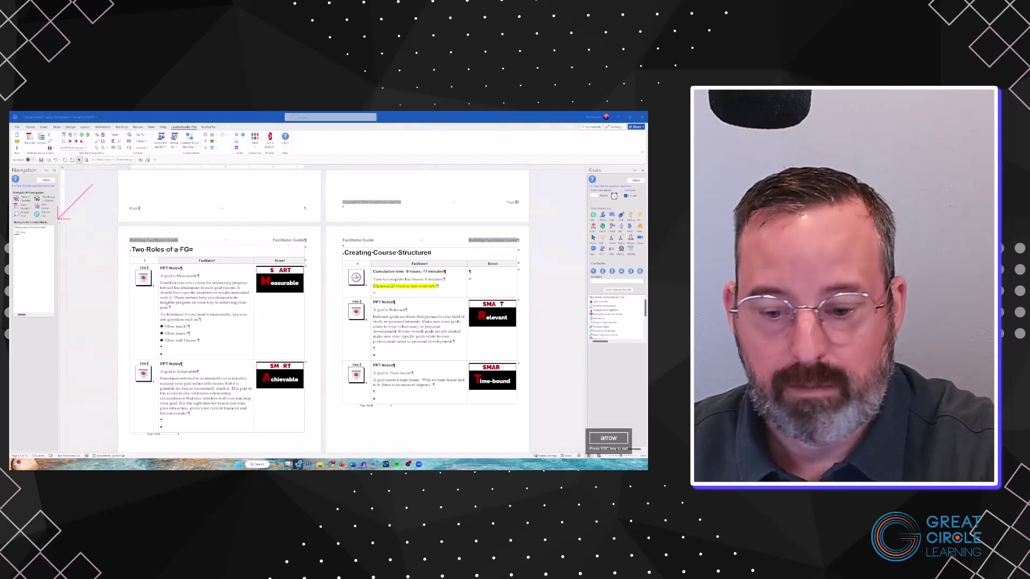
key(Escape)
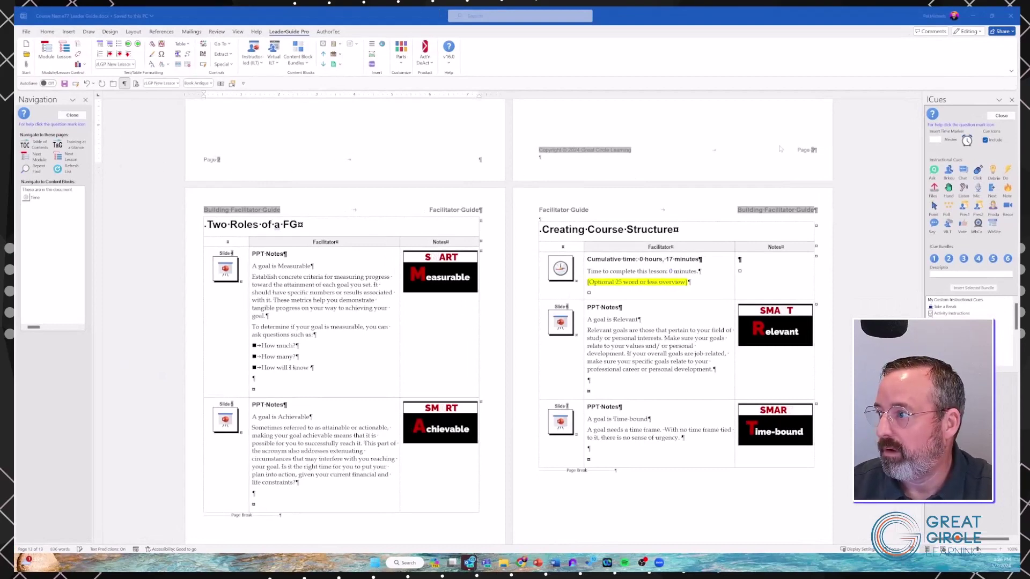
Widen the ICues pane so that all of its instructional cue icons fit.
drag(853, 153, 921, 158)
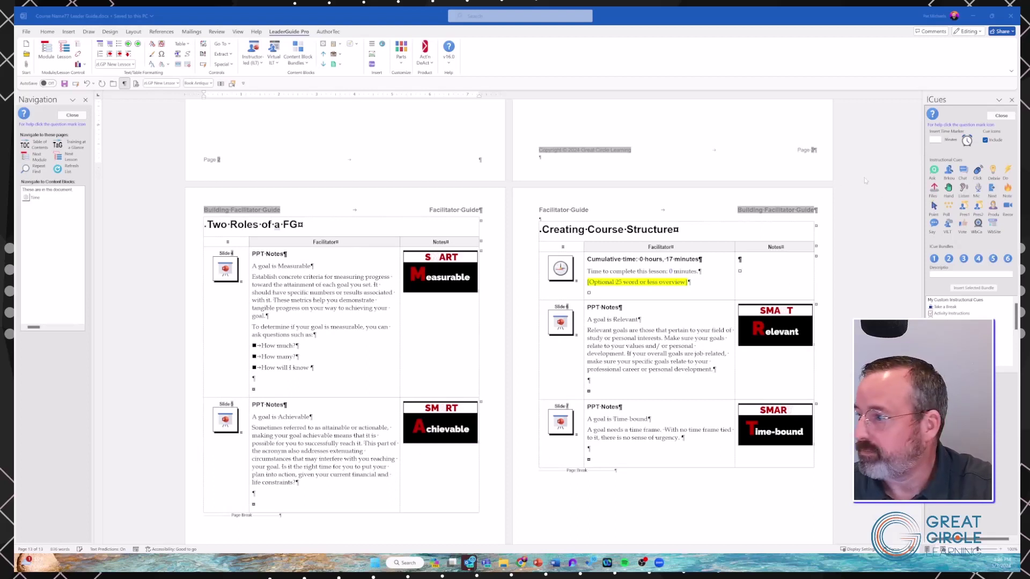
click(922, 167)
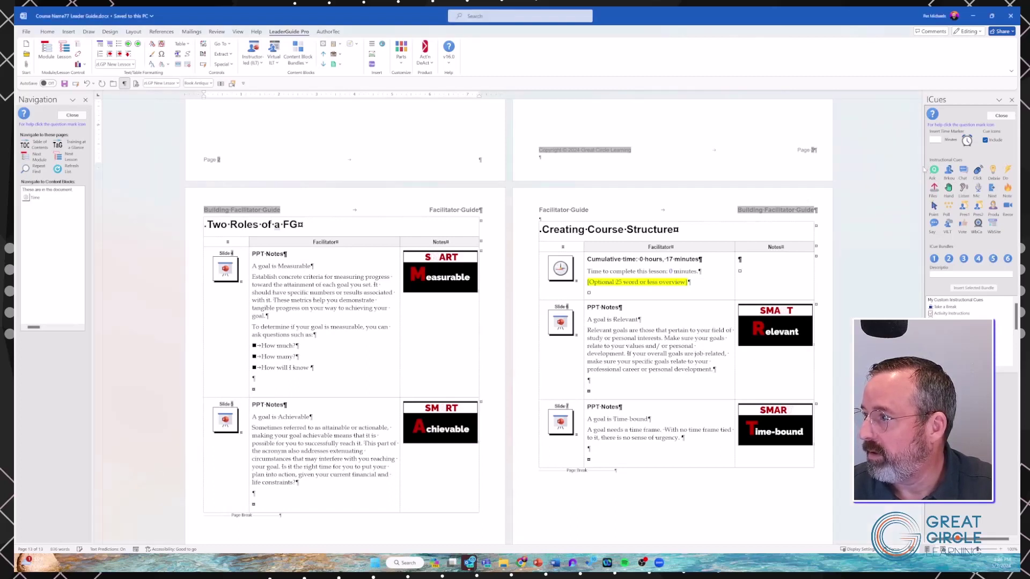
drag(922, 167, 882, 168)
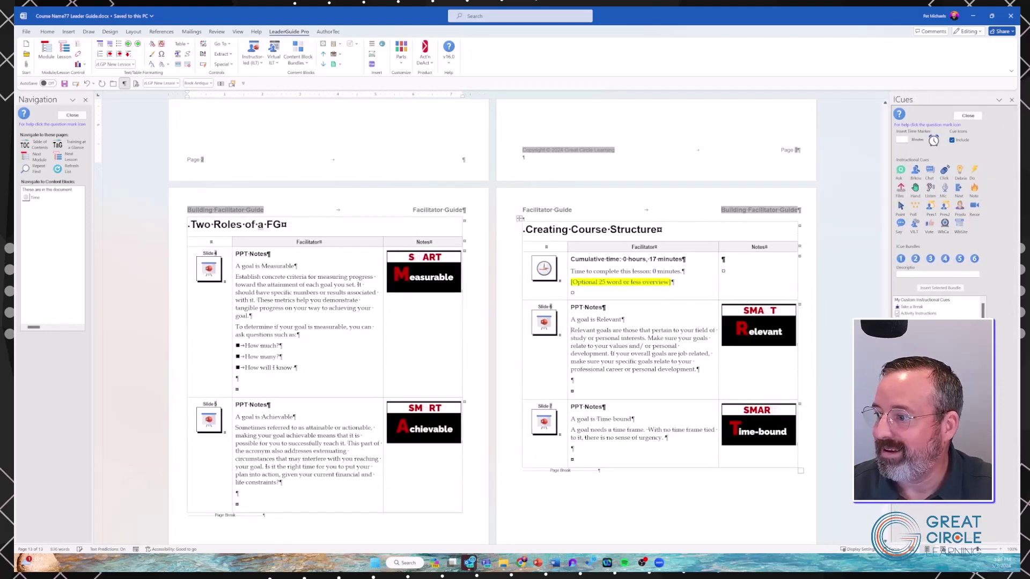
Insert an Ask cue below "A goal is Relevant" in the slide 6 notes and restore regular text formatting to the following paragraph.
click(901, 170)
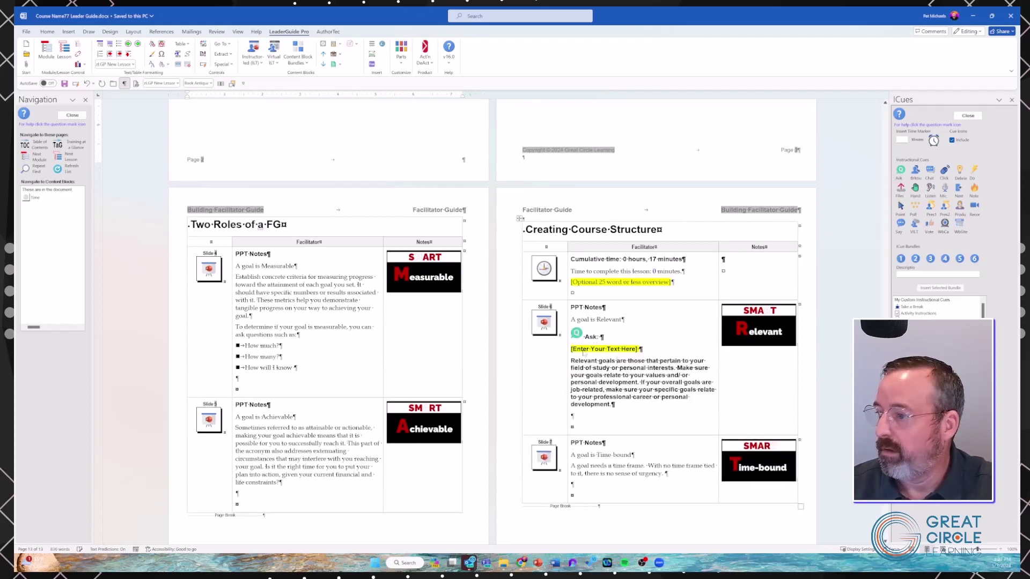
click(110, 48)
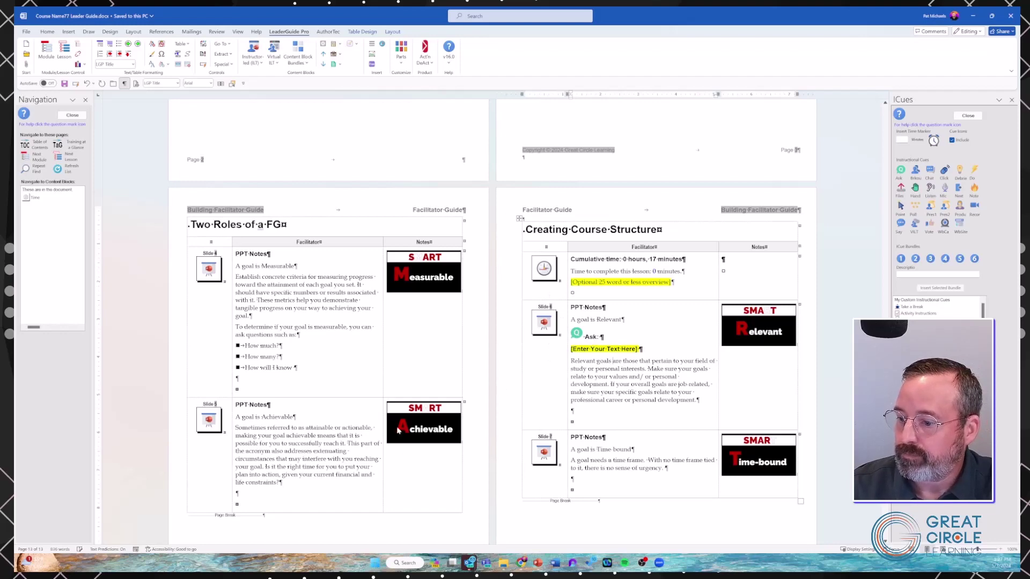
Insert an instructor-led Audio content block between the slide 6 and slide 7 blocks and select its placeholder text.
scroll(398, 430, down, 3)
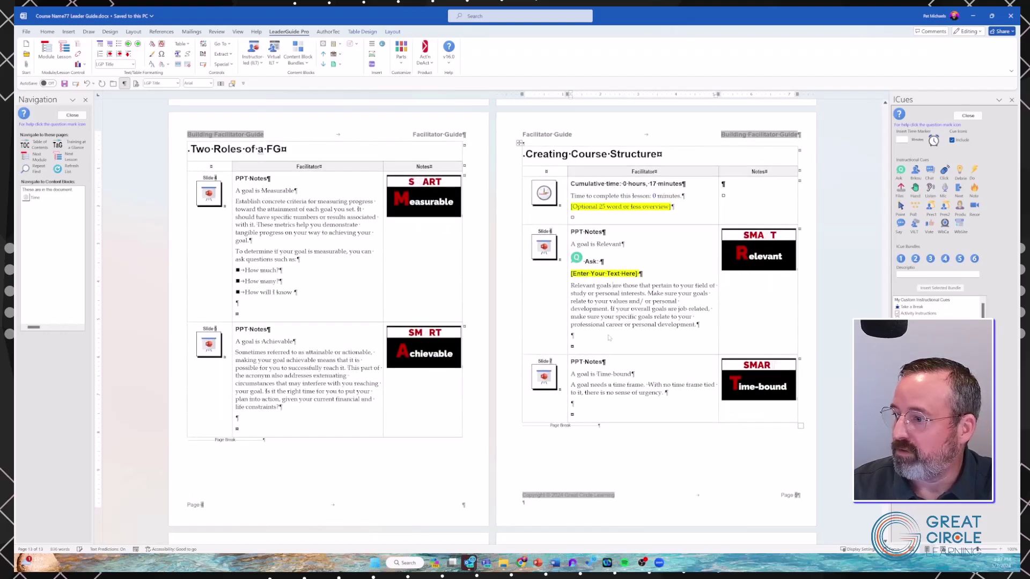
click(261, 63)
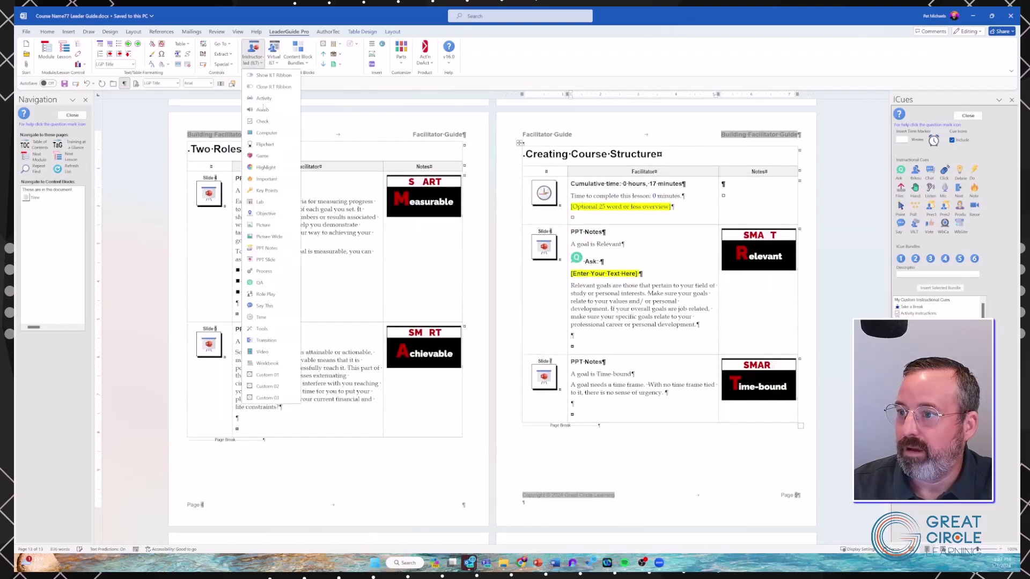
click(263, 110)
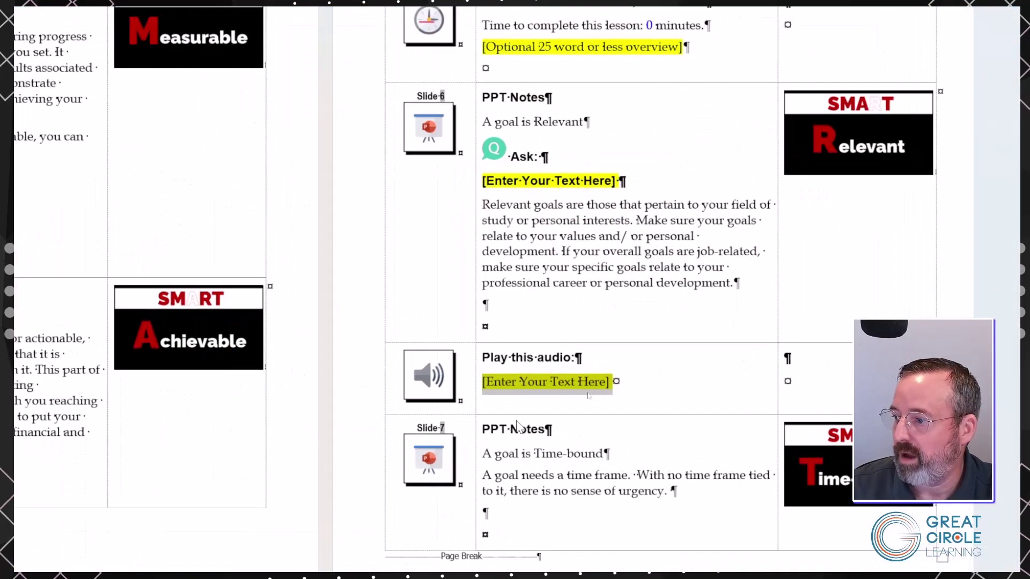
click(655, 376)
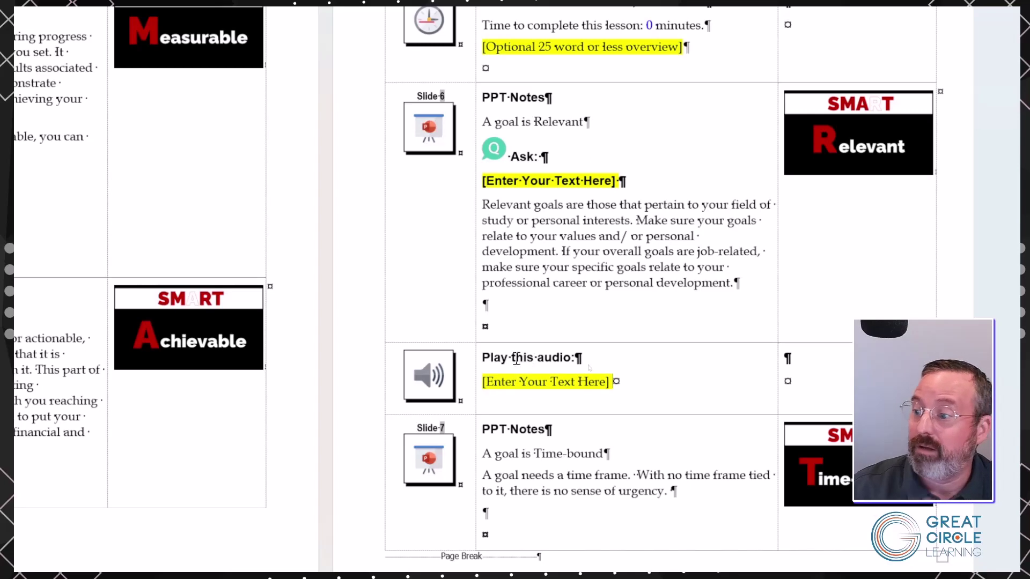
triple_click(527, 388)
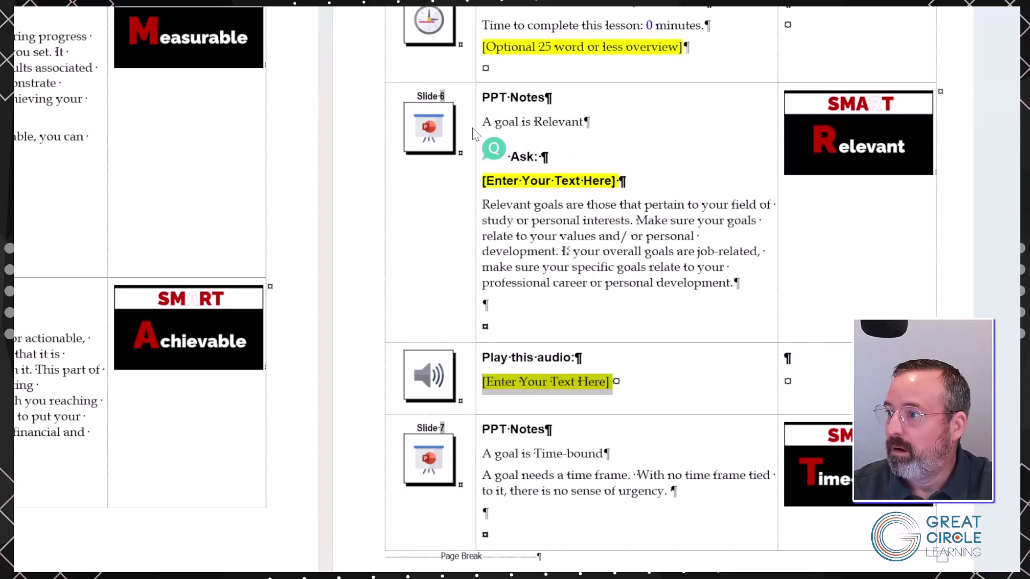
drag(470, 127, 652, 196)
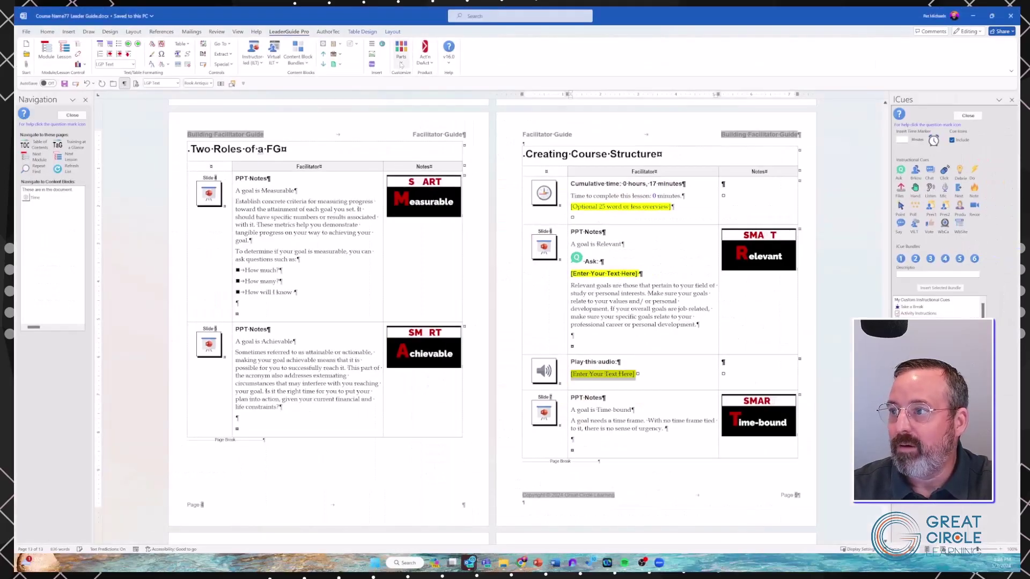
Examine the LeaderGuide Pro preferences and the Design Assistant settings, including Highlighted Content Prompts, and close them without changes.
click(401, 63)
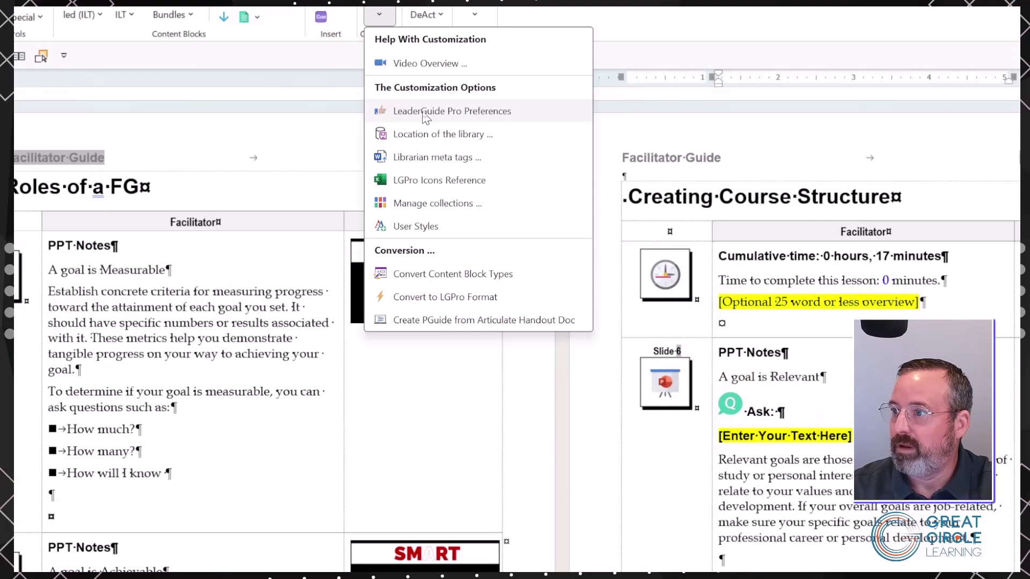
click(425, 112)
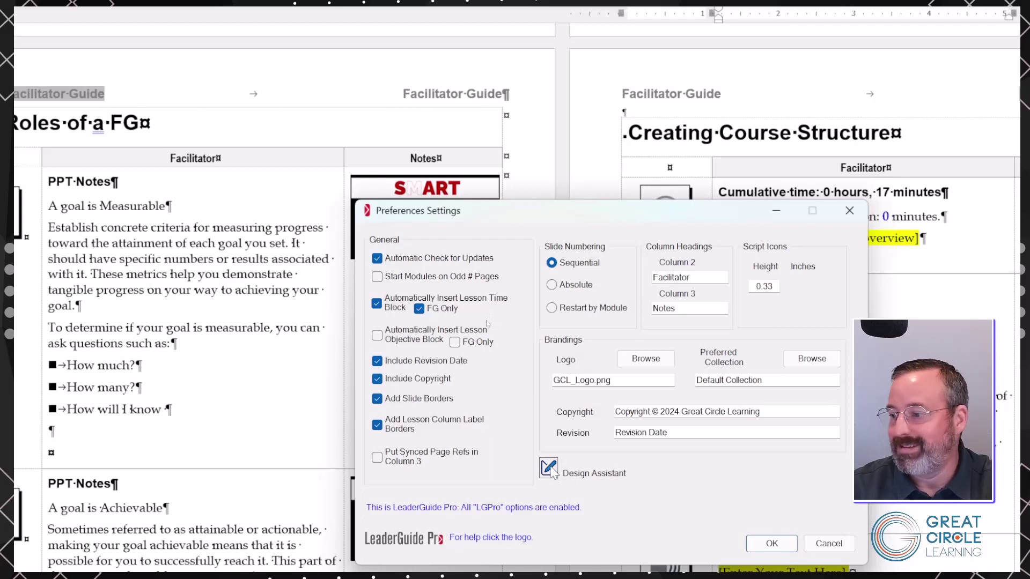
click(549, 468)
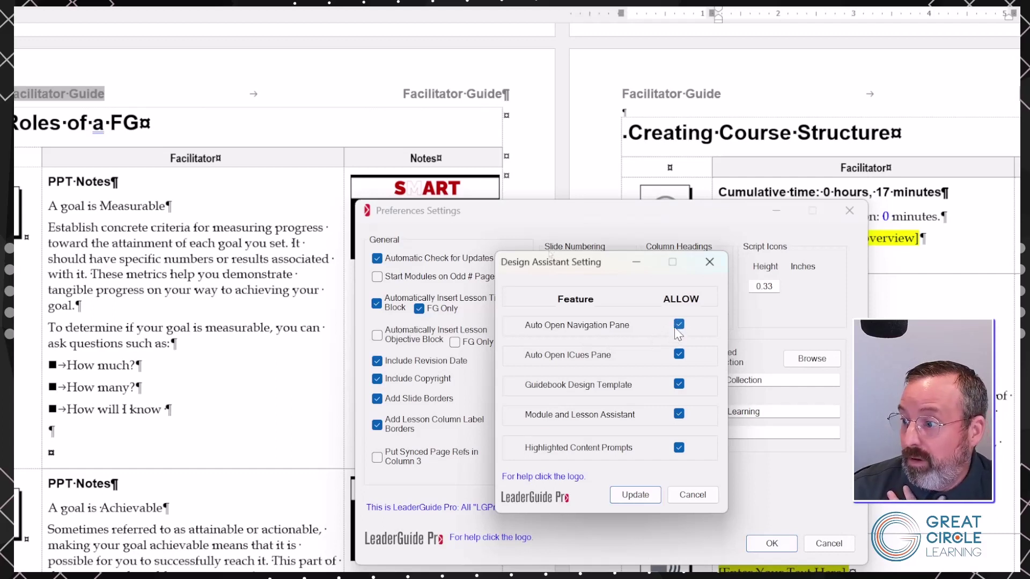
mouse_move(653, 326)
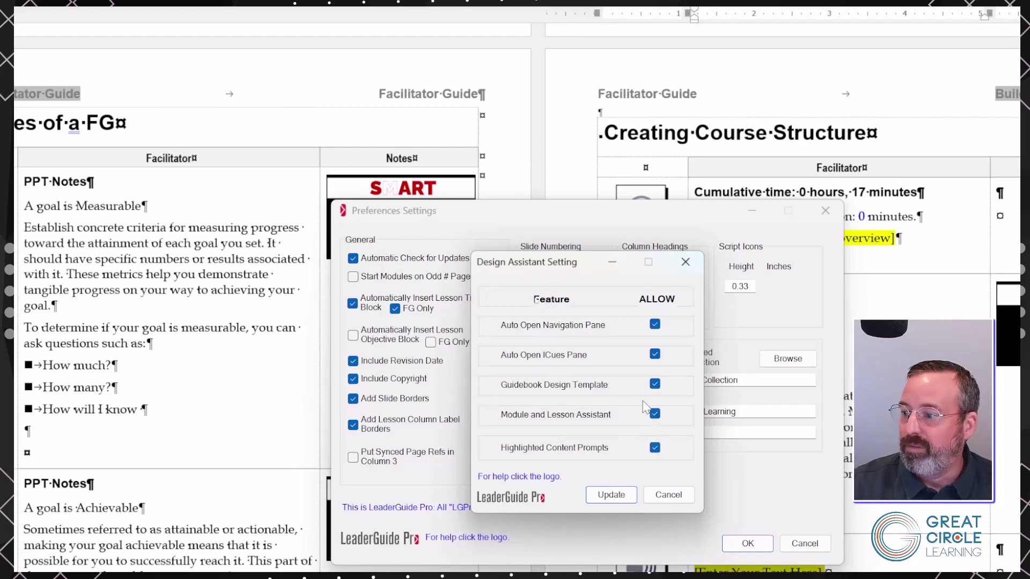
mouse_move(646, 424)
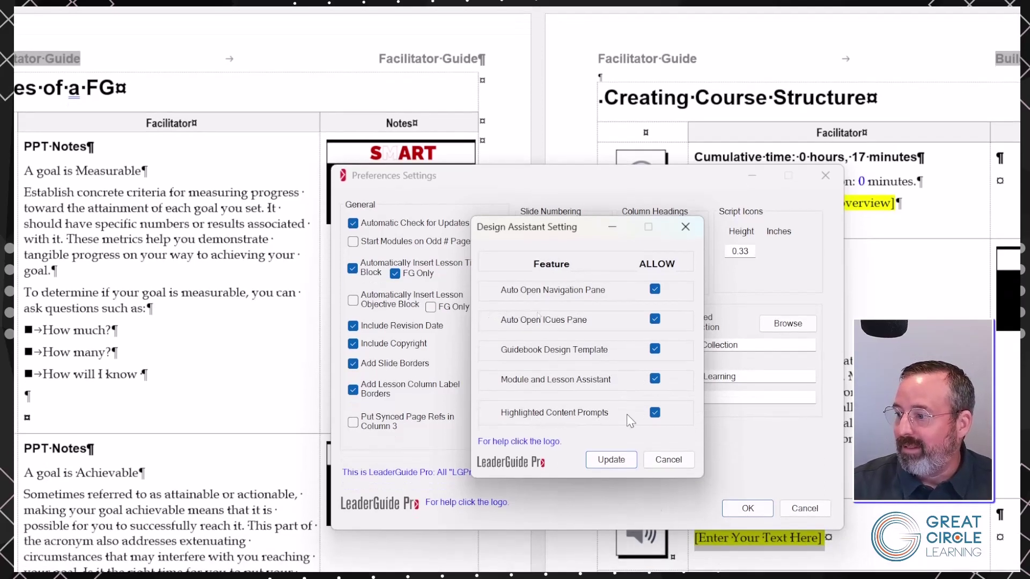
mouse_move(653, 415)
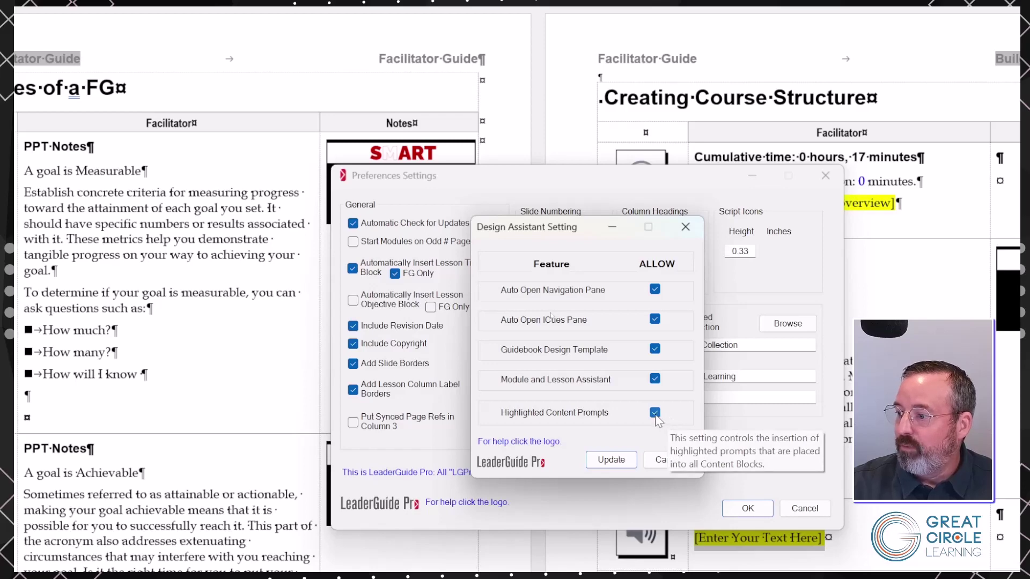
click(682, 227)
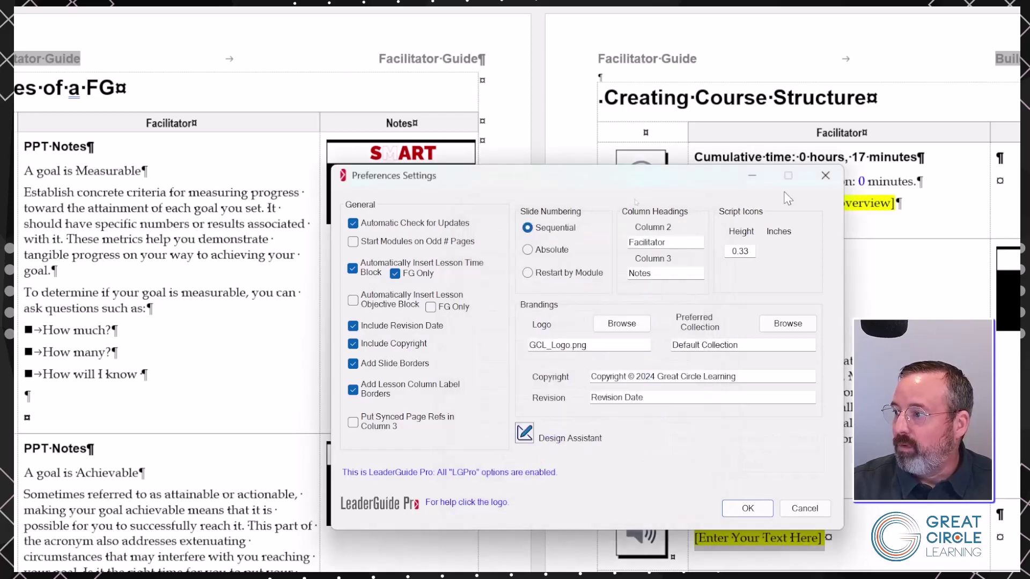
click(825, 176)
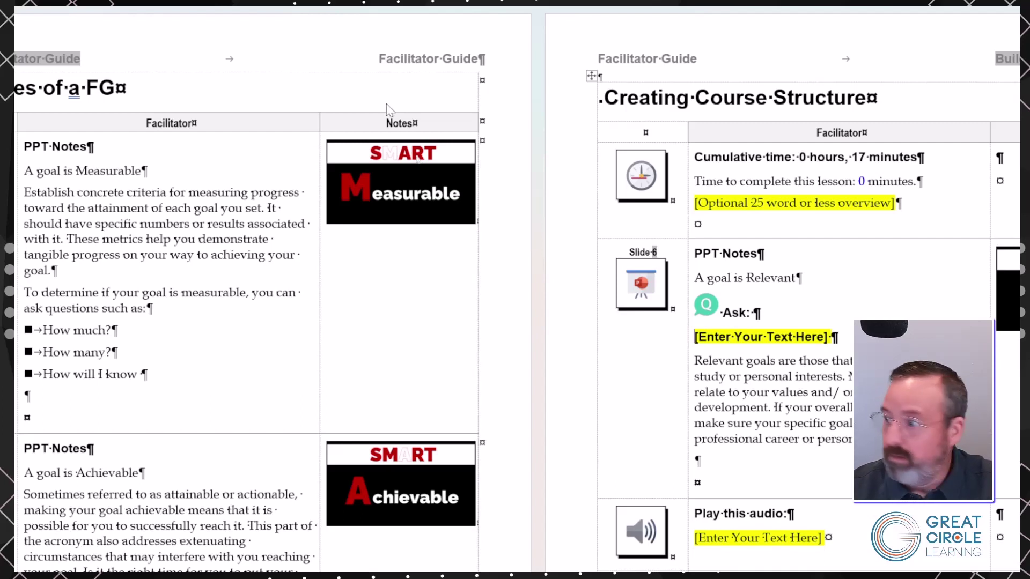
Replace the placeholder under the Ask cue with the sample text "sfsdfsdfsdfdfs".
text(sfsdf)
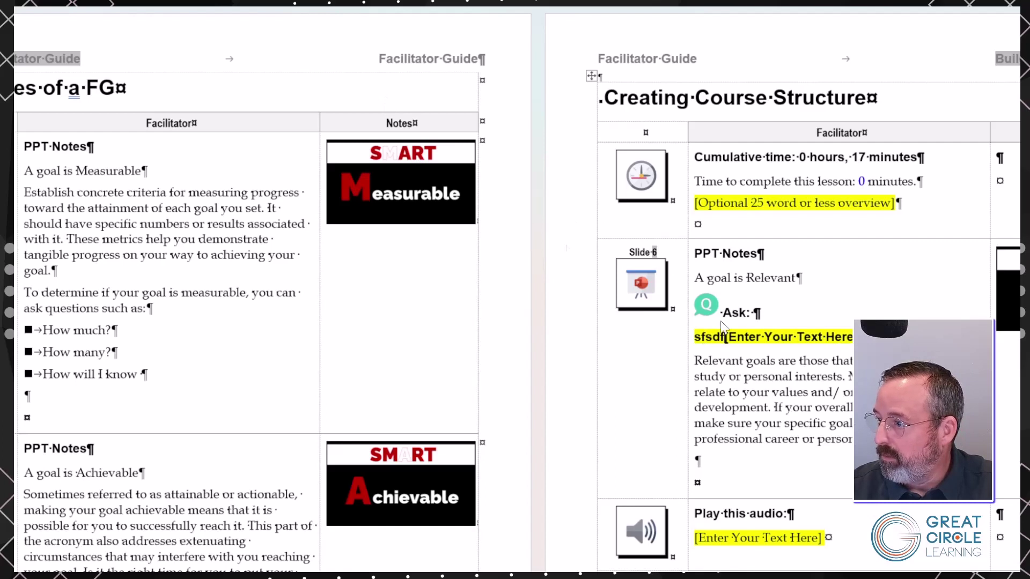
click(774, 339)
key(Delete)
text(sdfsdfdfs)
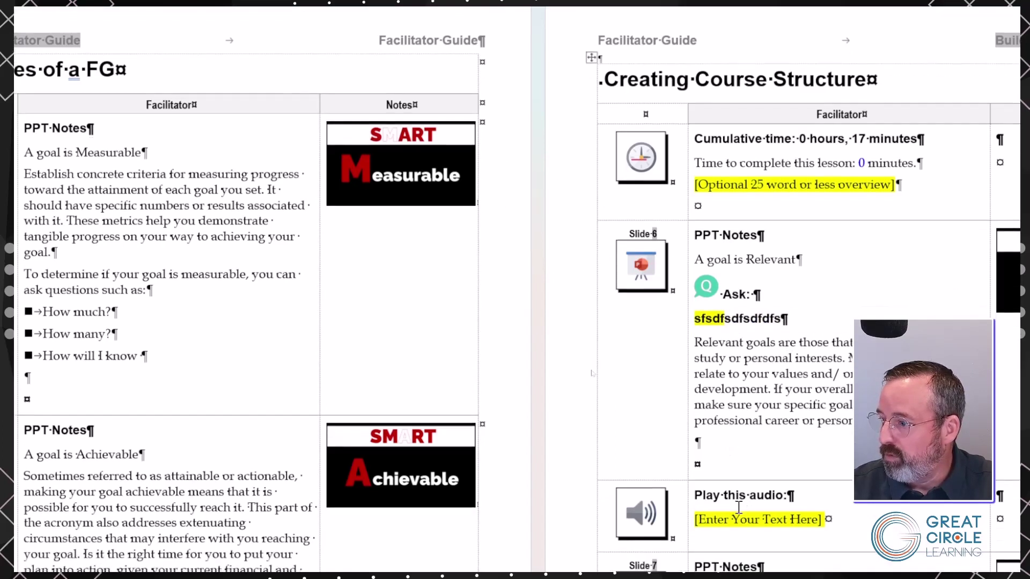
Replace the audio block's placeholder with a script from "There is important information that everyone should know" to "That the toilet paper goes over, not under.".
scroll(740, 507, down, 1)
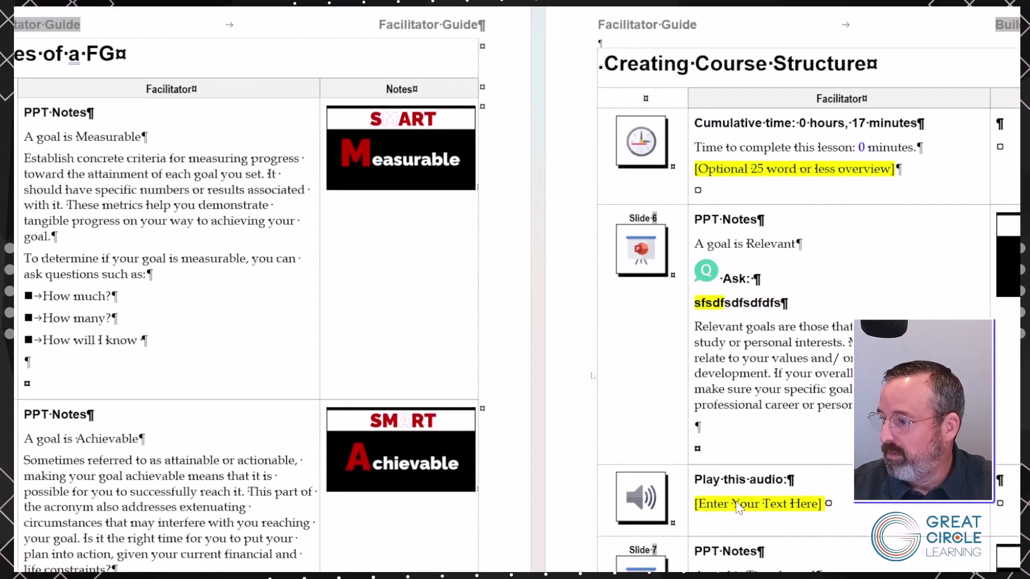
click(738, 507)
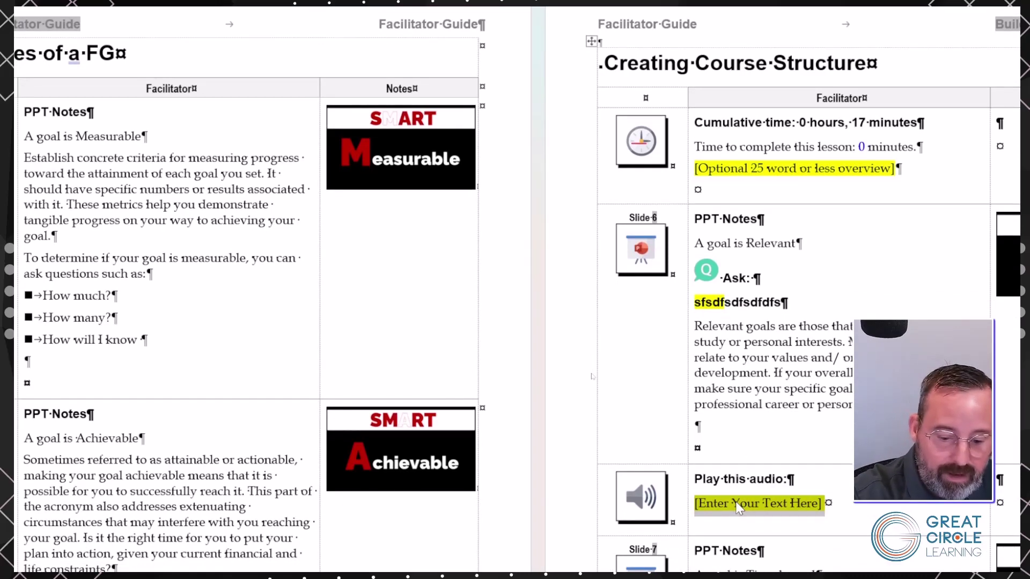
key(Delete)
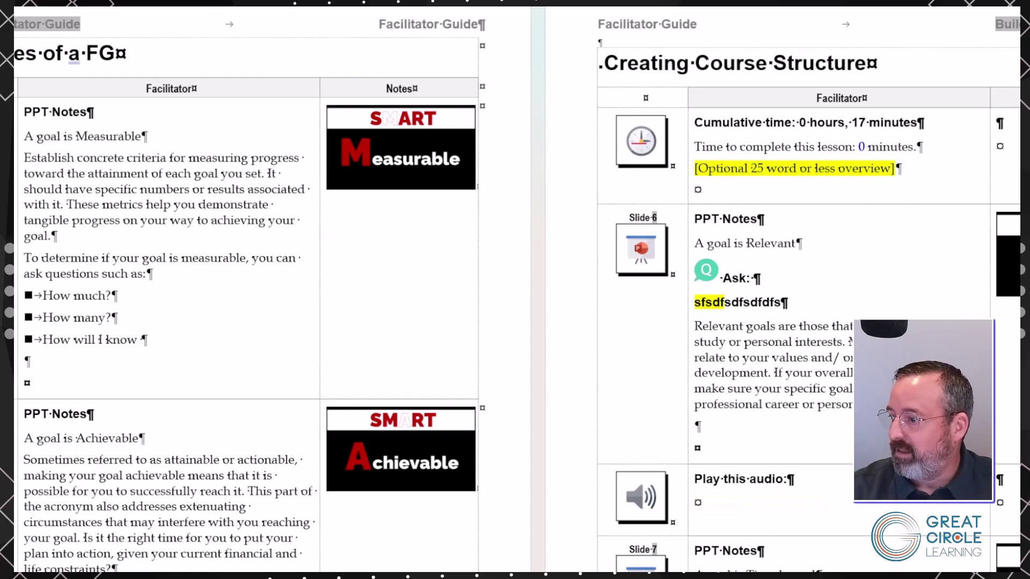
text(There is important information you should know. From: How to tie their shoes How to change a tire And most importantly… That the toilet paper goes over, not under.)
scroll(536, 289, down, 3)
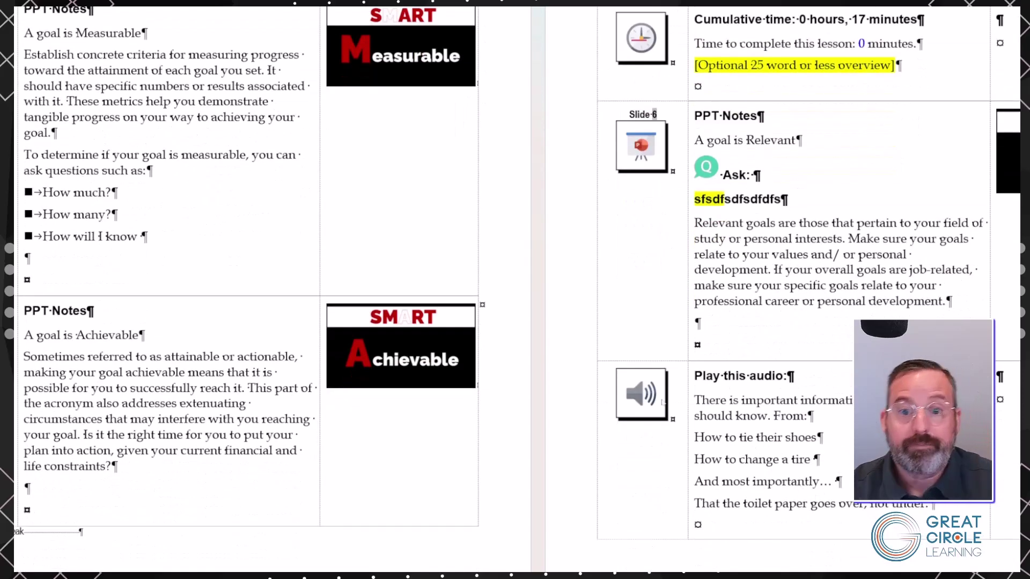
Add a 5-minute time marker to the slide 6 block and insert a Breakout cue at the end of its notes.
scroll(687, 401, right, 1)
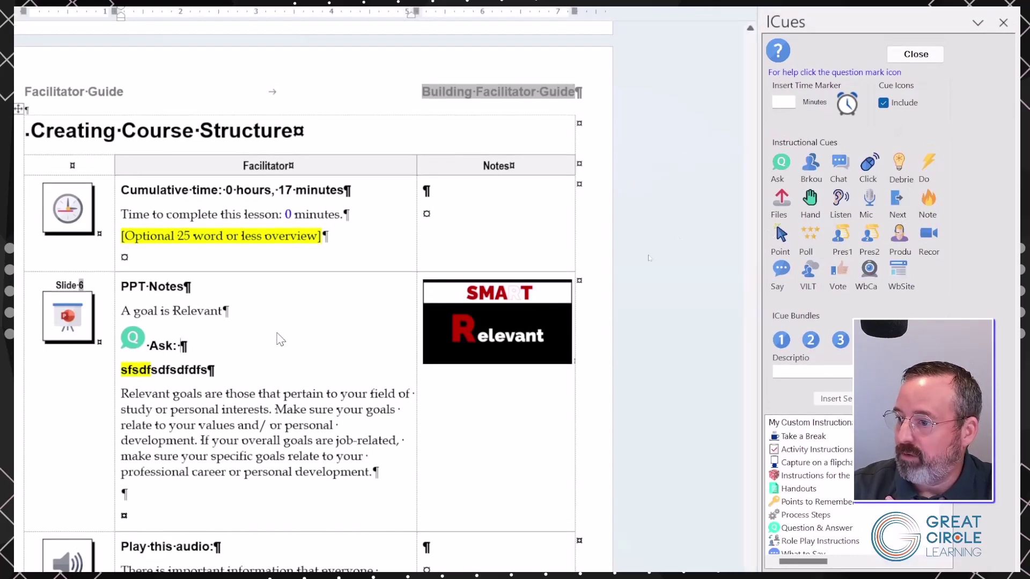
click(785, 105)
text(5)
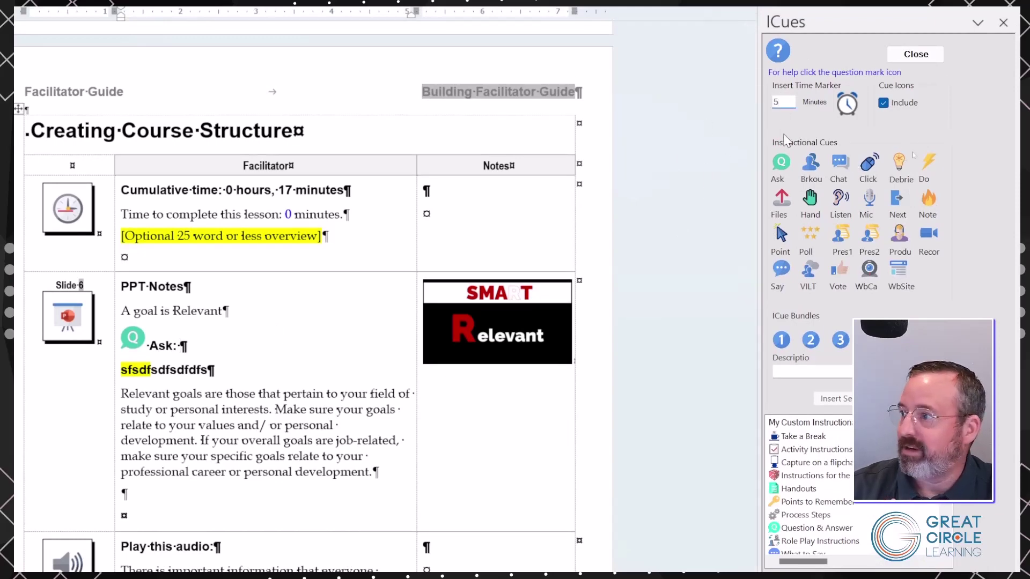
click(852, 111)
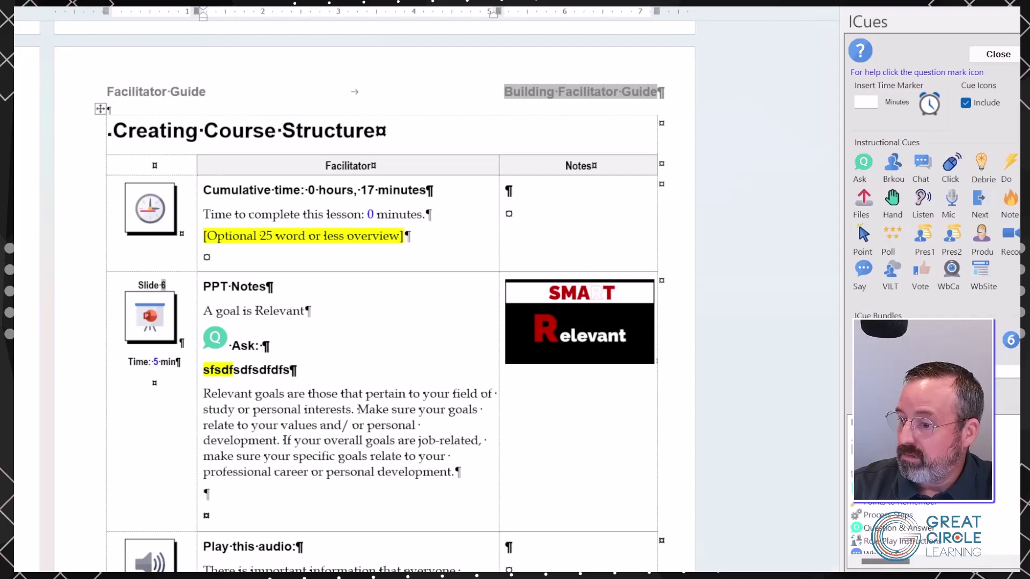
key(Return)
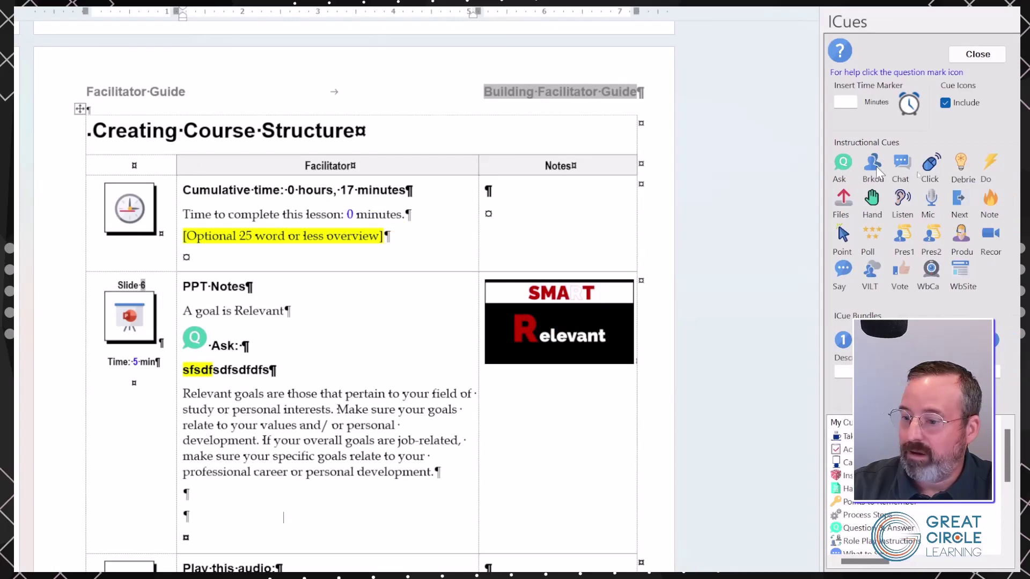
click(874, 166)
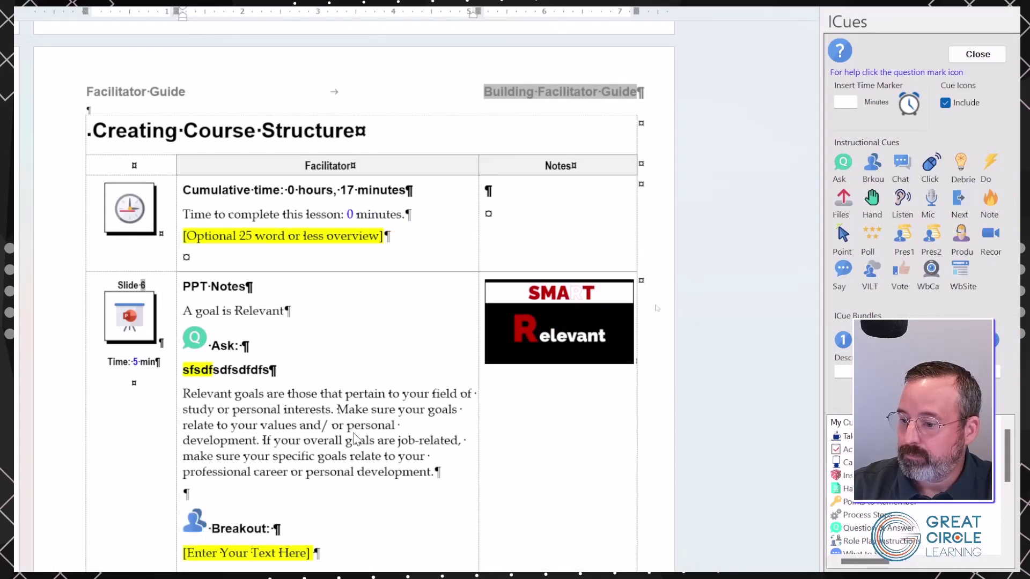
Remove the Breakout cue from the slide 6 notes and insert the Ask|Listen|Debrief cue bundle in its place.
scroll(354, 440, down, 3)
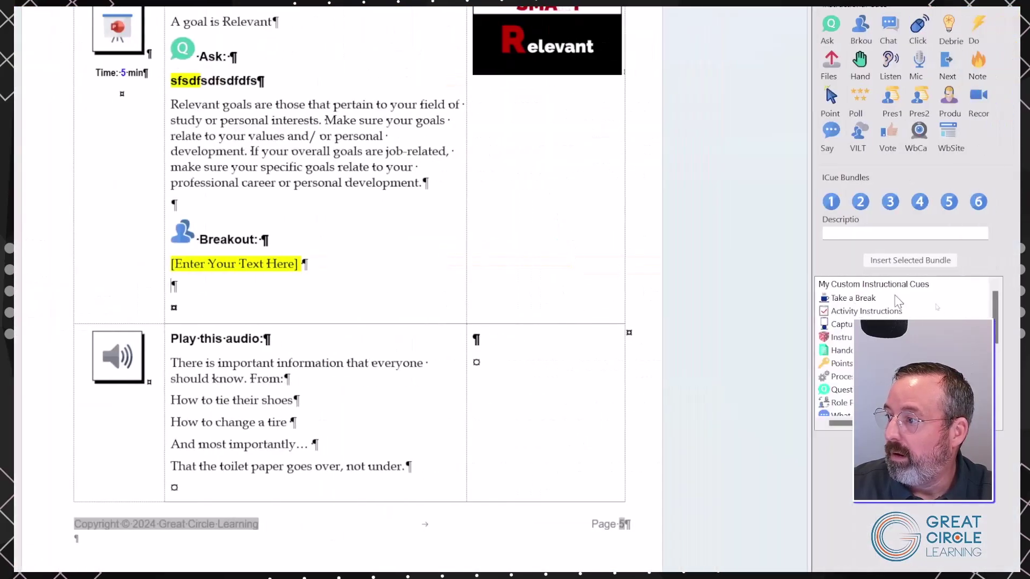
click(830, 204)
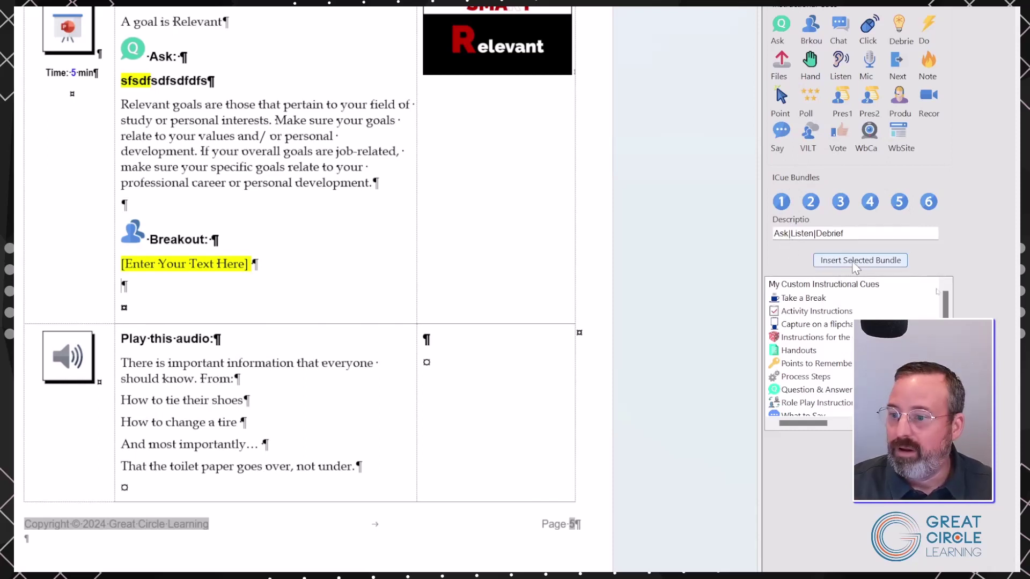
click(253, 265)
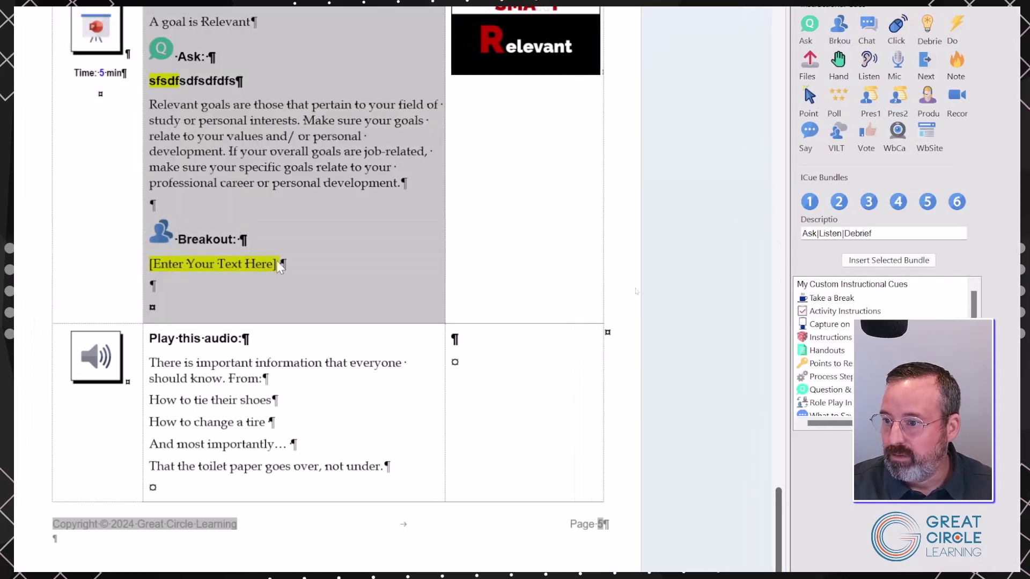
drag(283, 266, 156, 236)
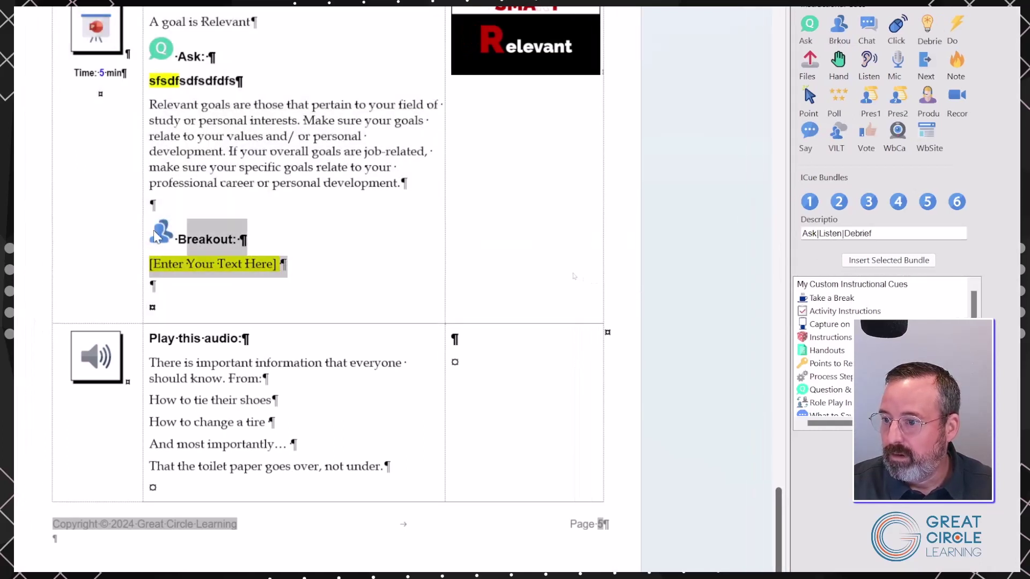
key(Delete)
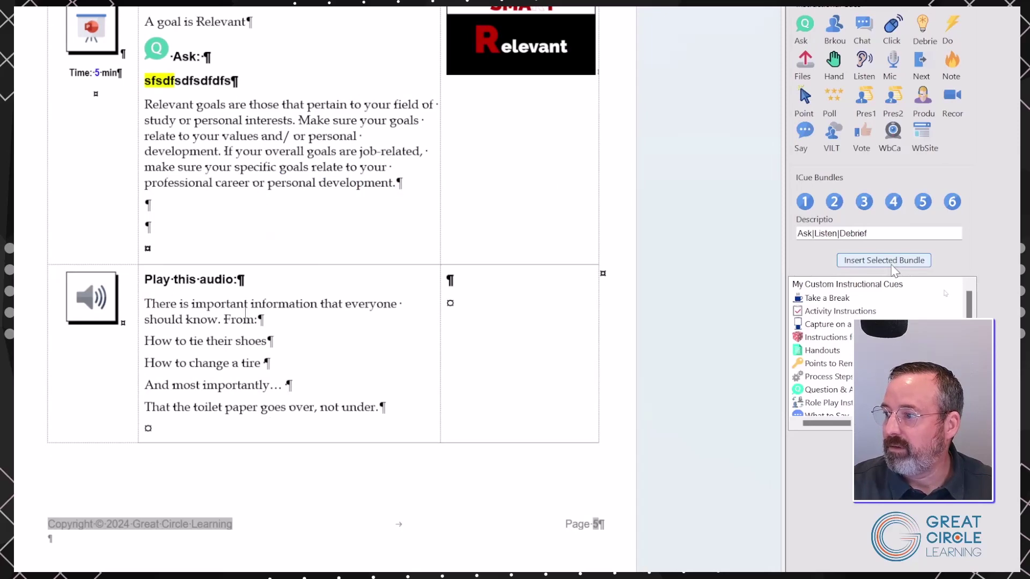
click(893, 268)
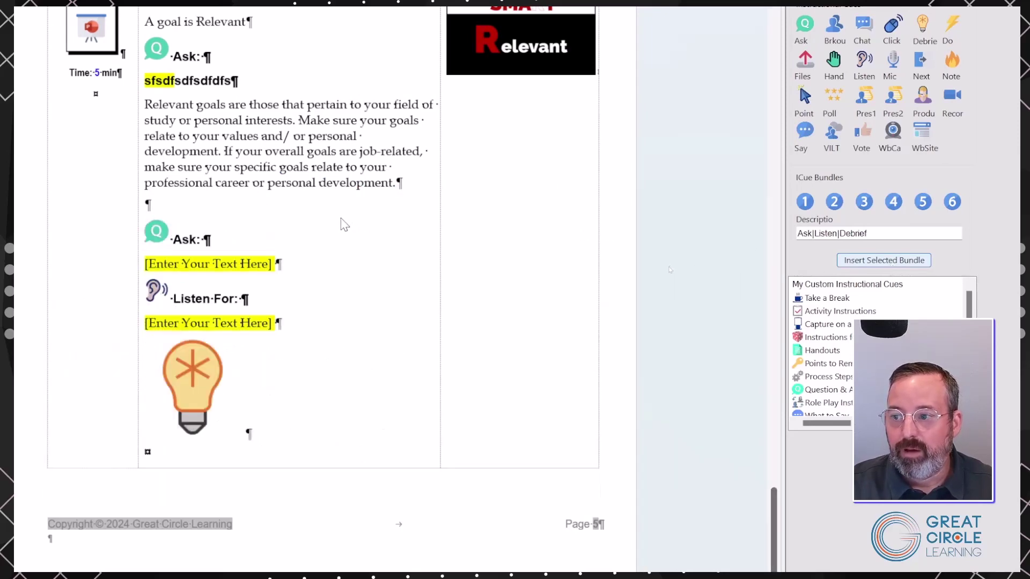
Replace the placeholder under the new Ask cue with "Questions" and the one under Listen For with "Text".
click(220, 265)
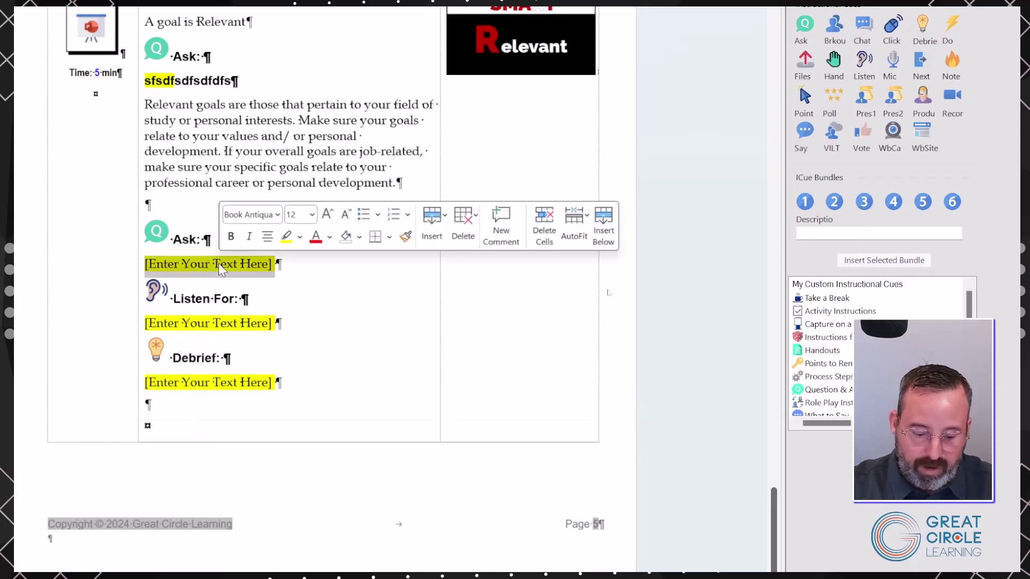
key(BackSpace)
text(Questions)
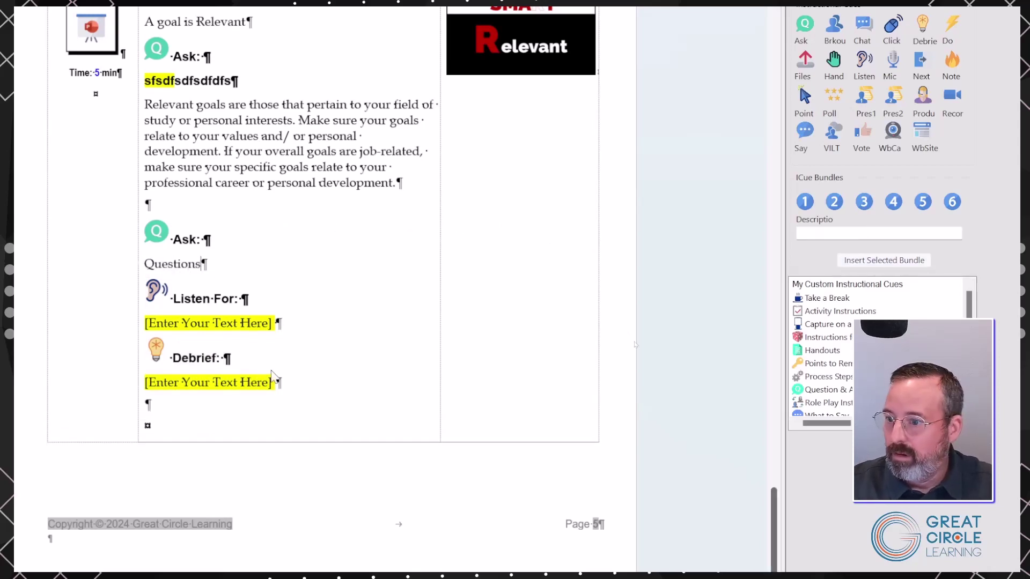
click(227, 328)
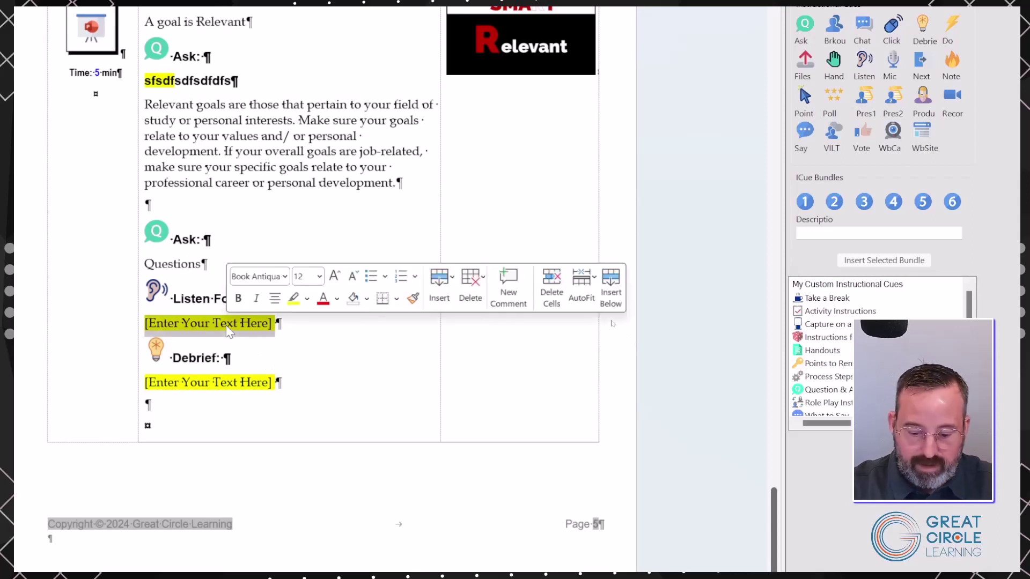
key(BackSpace)
text(Text)
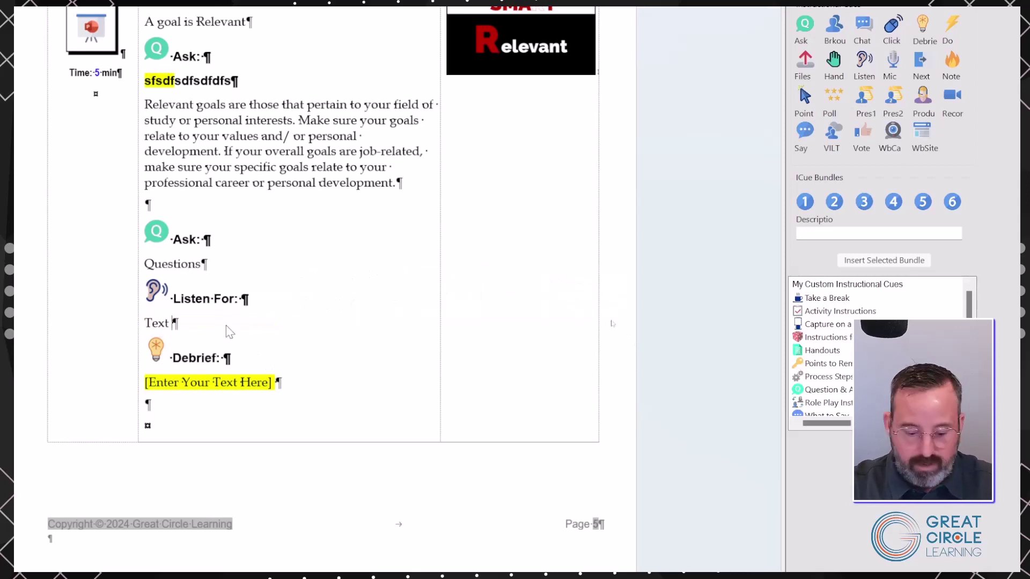
Replace the Debrief placeholder with the paragraph from "There is important information that everyone should know" to "the toilet paper goes over, not under.".
click(199, 380)
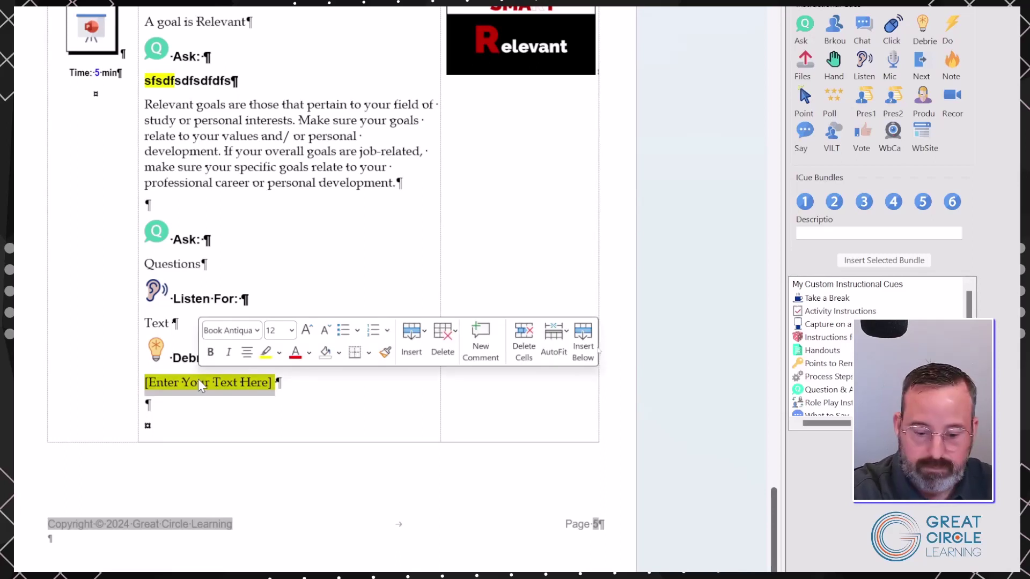
key(BackSpace)
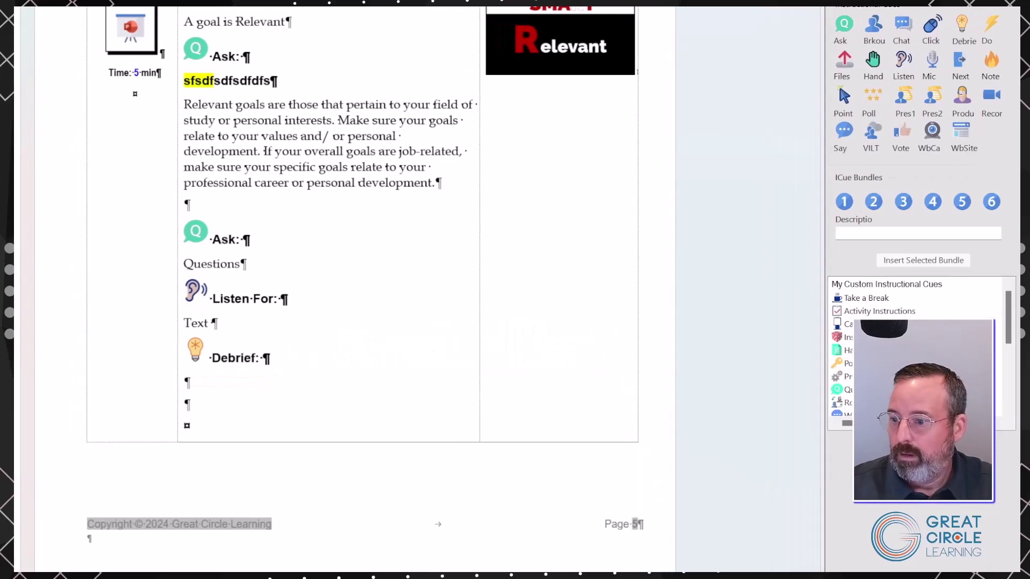
text(There is important information that everyone should know. From, how to tie their shoes, to how to change a tire and most importantly that the toilet paper goes over, not under.)
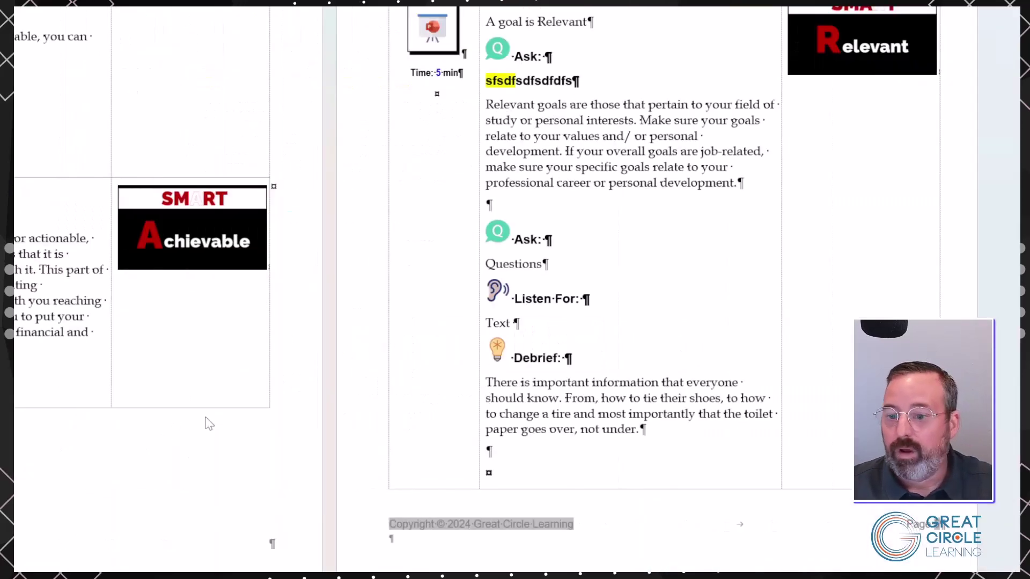
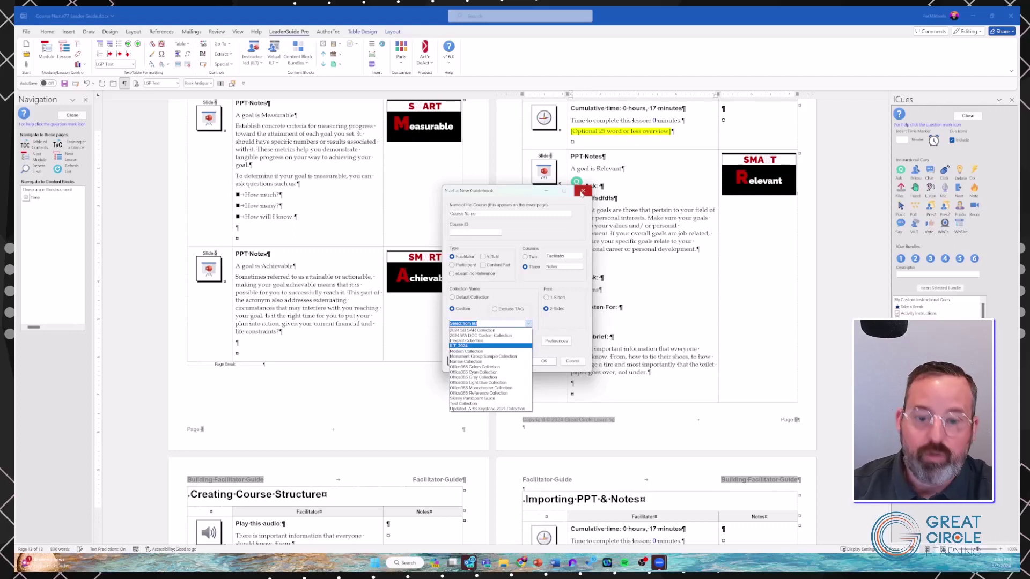
Close the Start a New Guidebook dialog without creating a guidebook and look through the custom instructional cues.
click(569, 360)
click(570, 360)
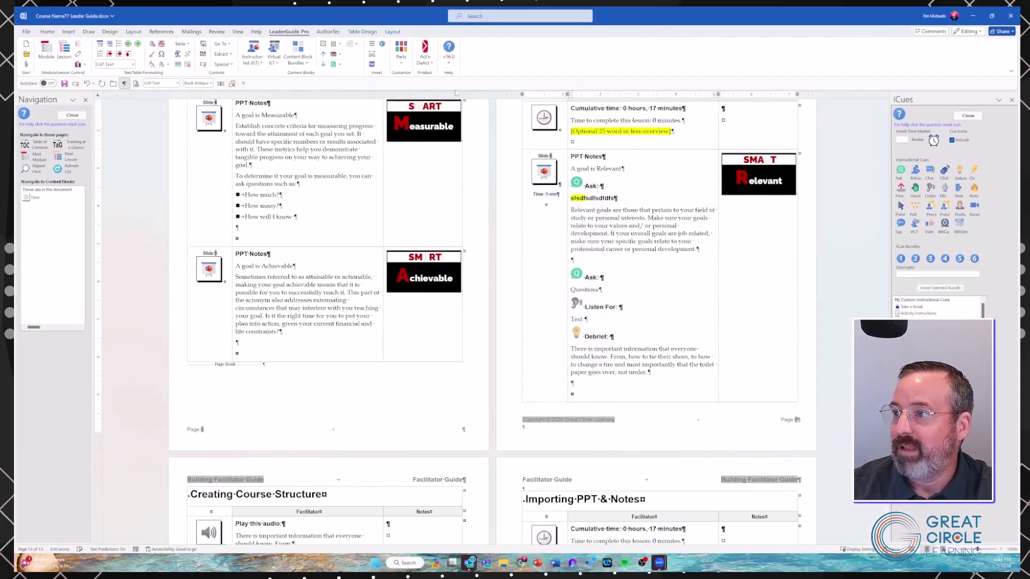
click(401, 63)
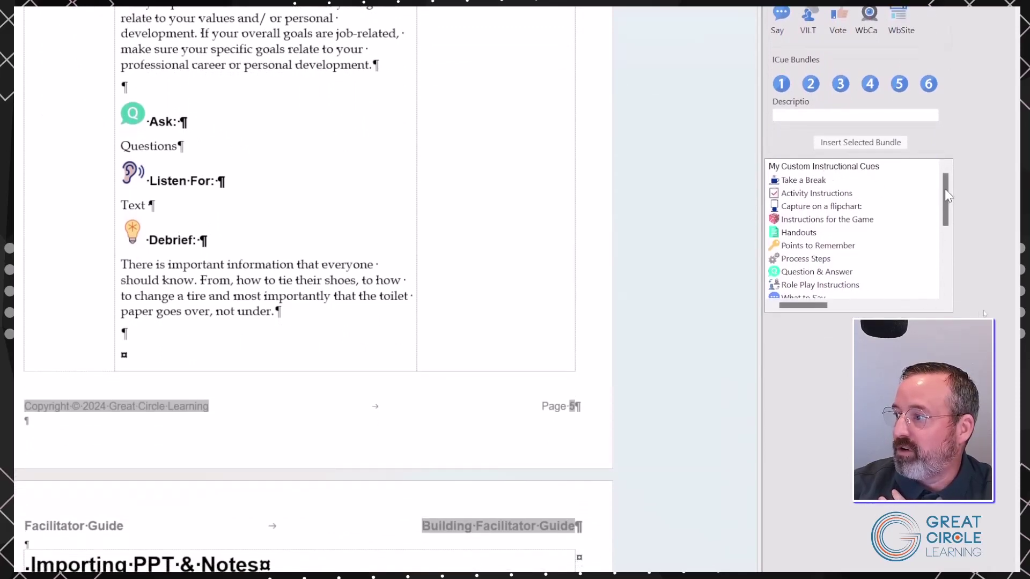
drag(944, 190, 944, 253)
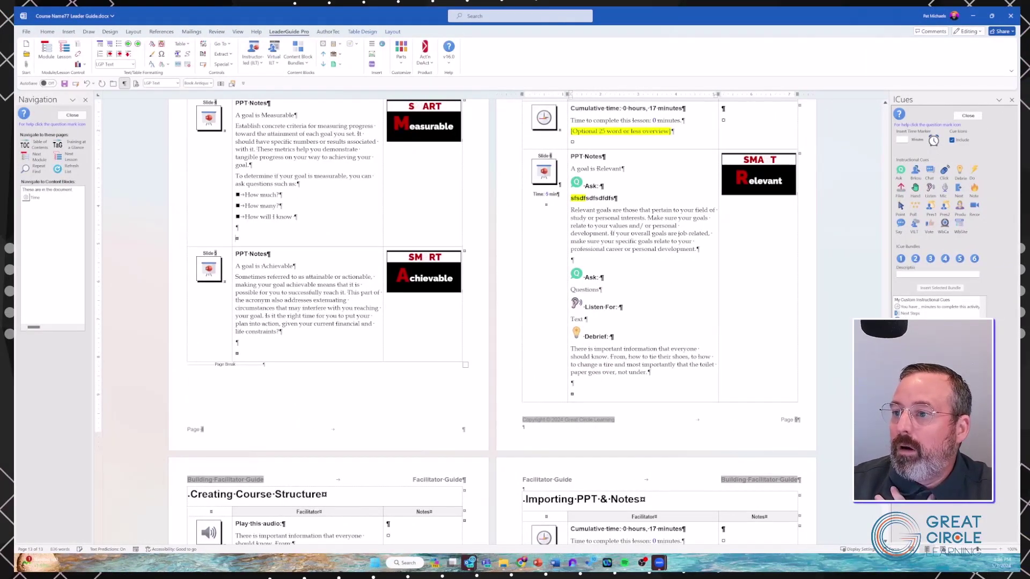
scroll(261, 210, up, 1)
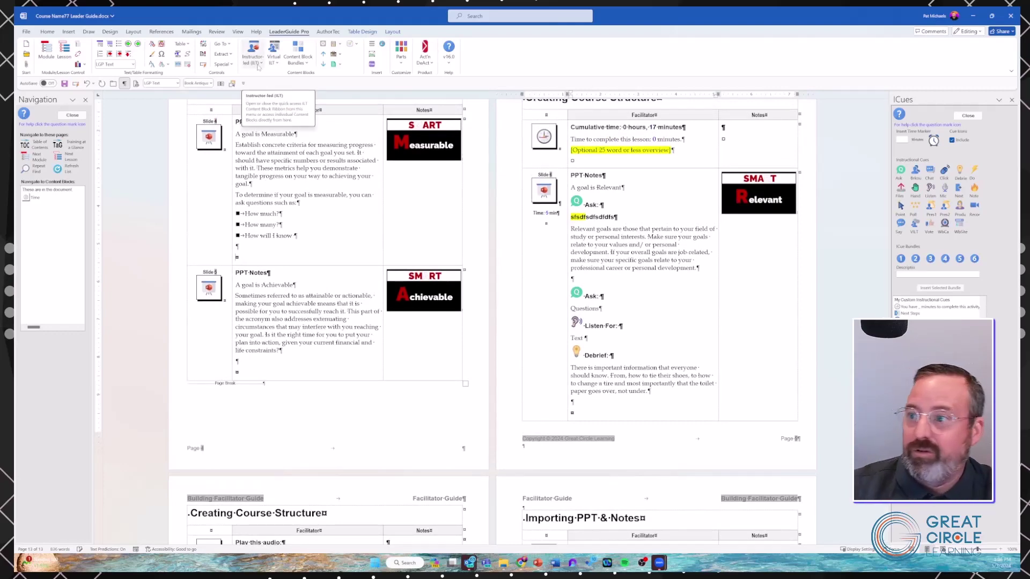
Insert the first assigned content block sequence after the slide 4 block and remove its "Say something like" block.
click(258, 63)
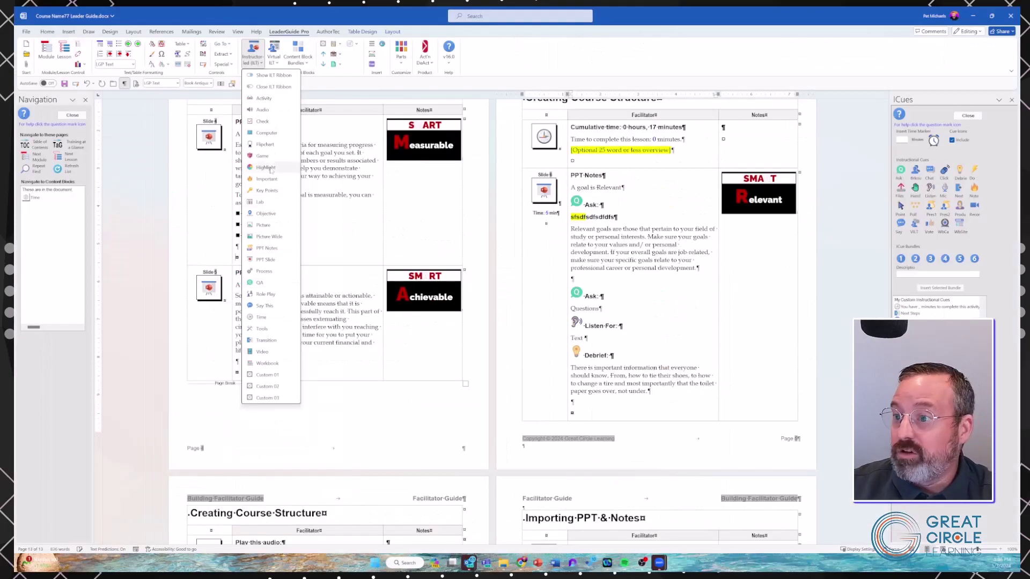
click(220, 191)
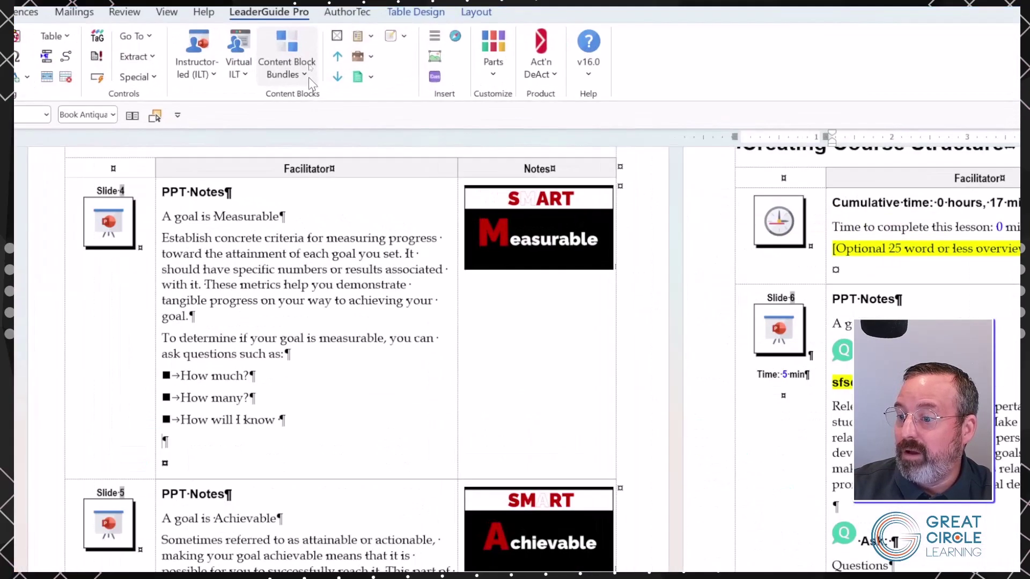
click(309, 78)
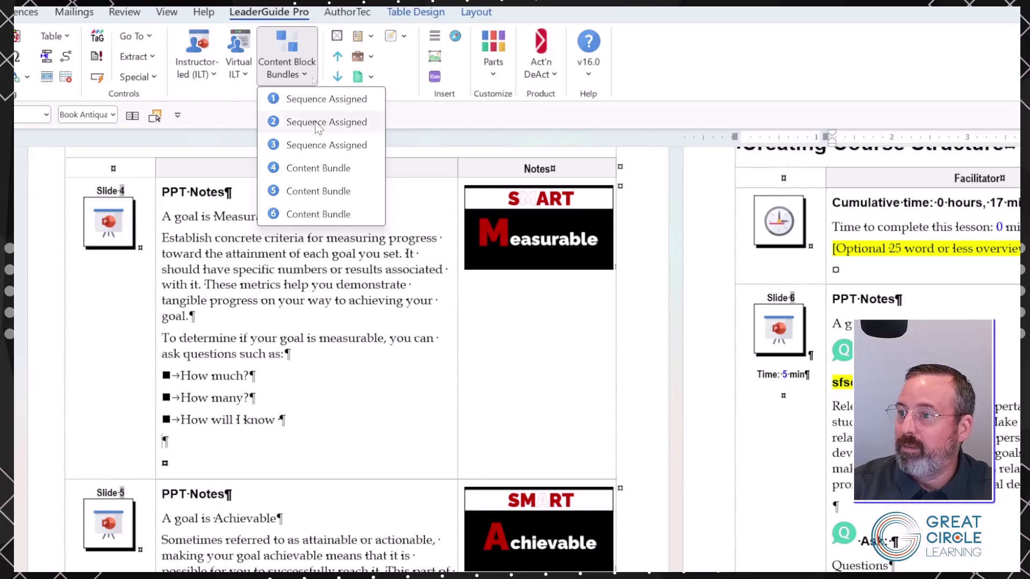
click(317, 101)
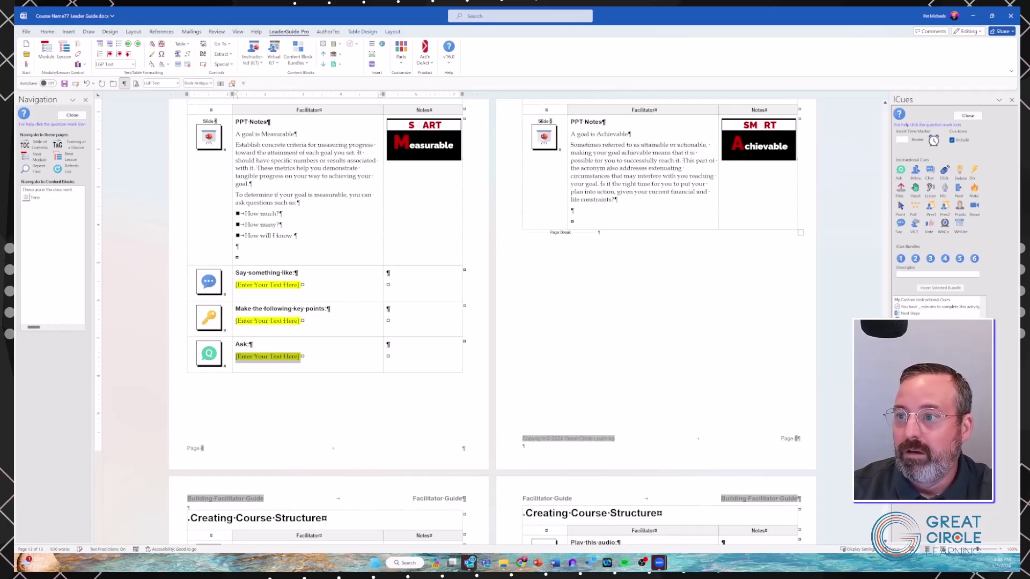
click(258, 519)
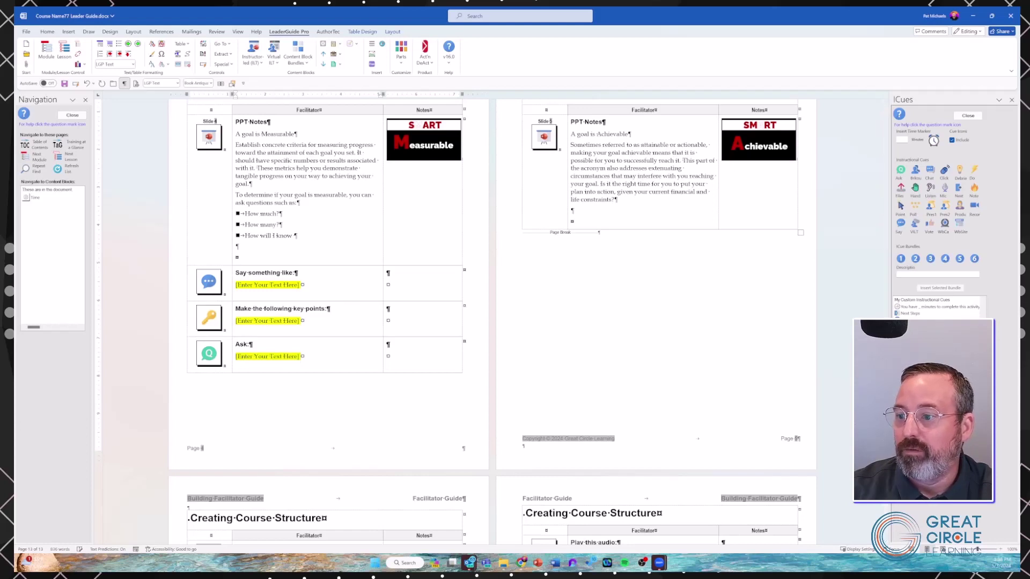
key(ctrl+z)
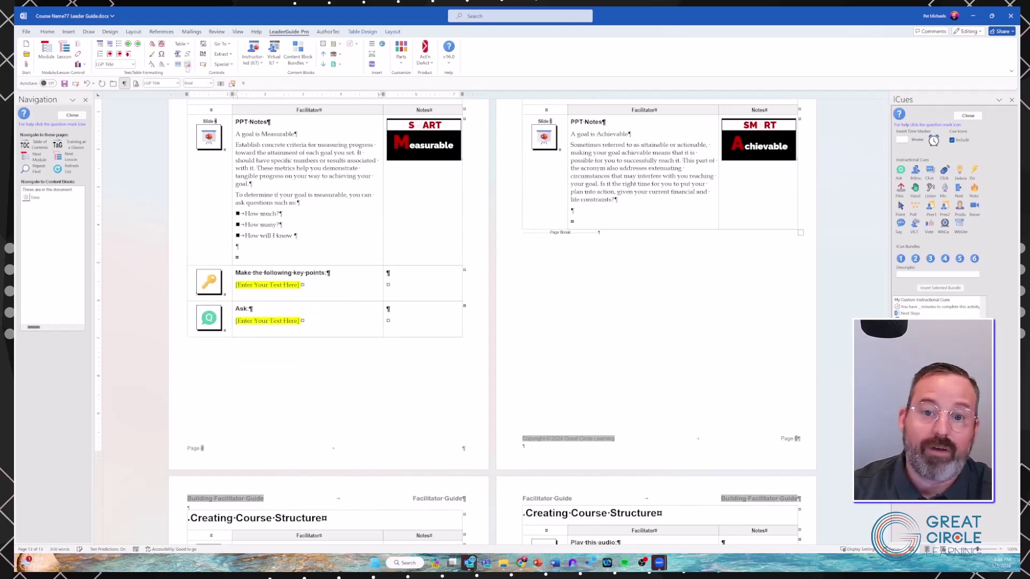
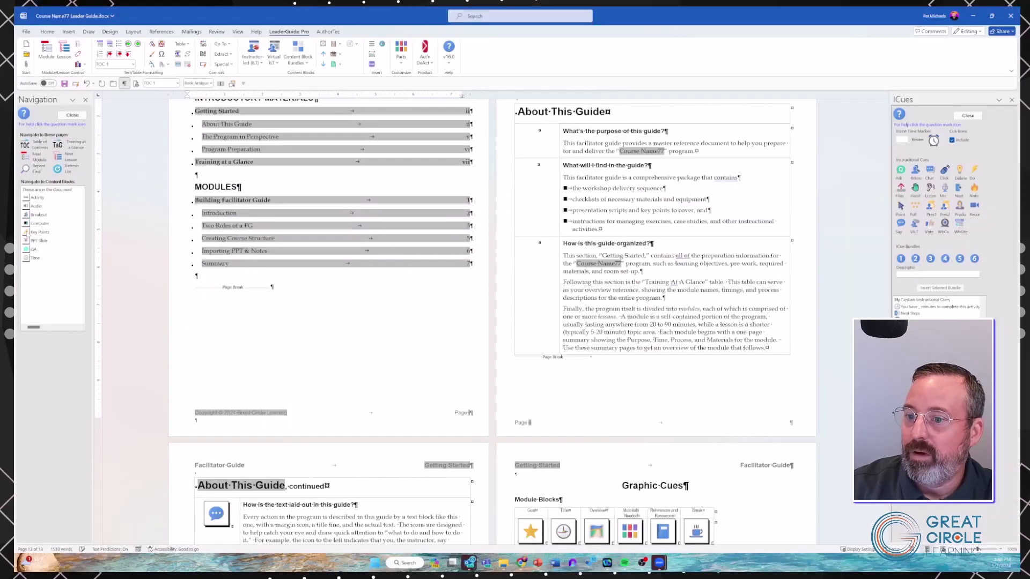
Locate the Key Points and Audio blocks in the document through the list of created content blocks.
click(26, 233)
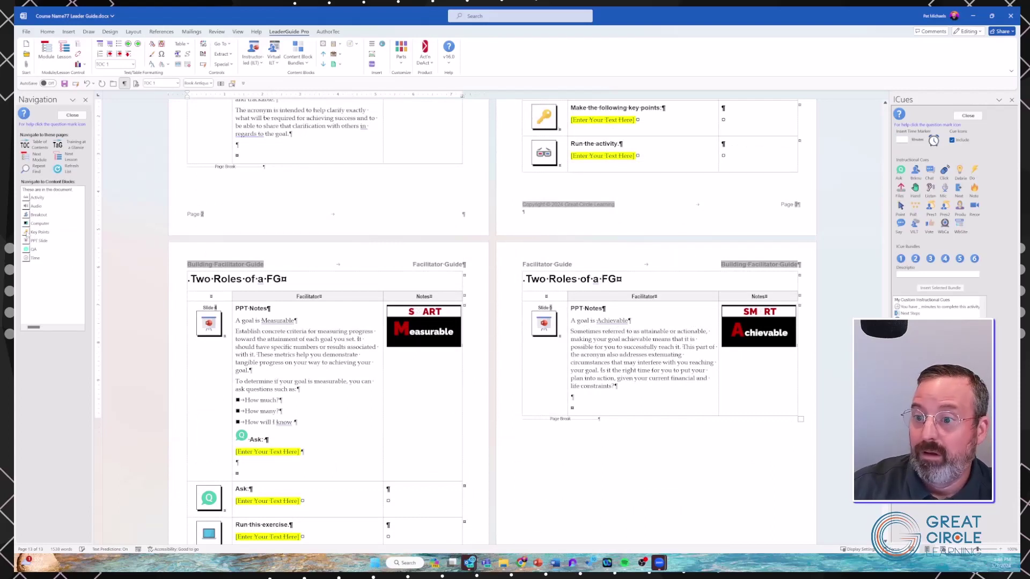
click(26, 234)
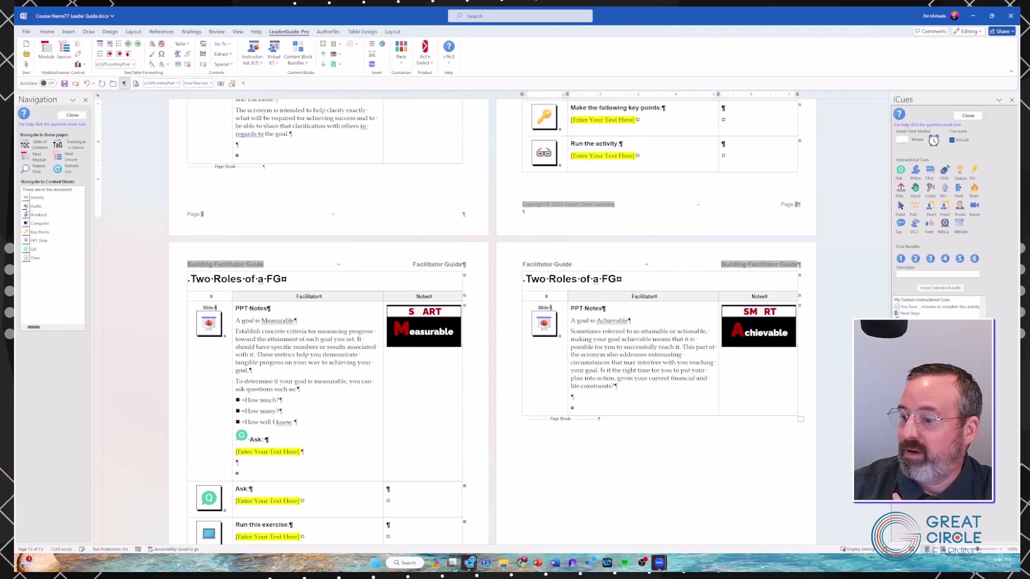
click(25, 207)
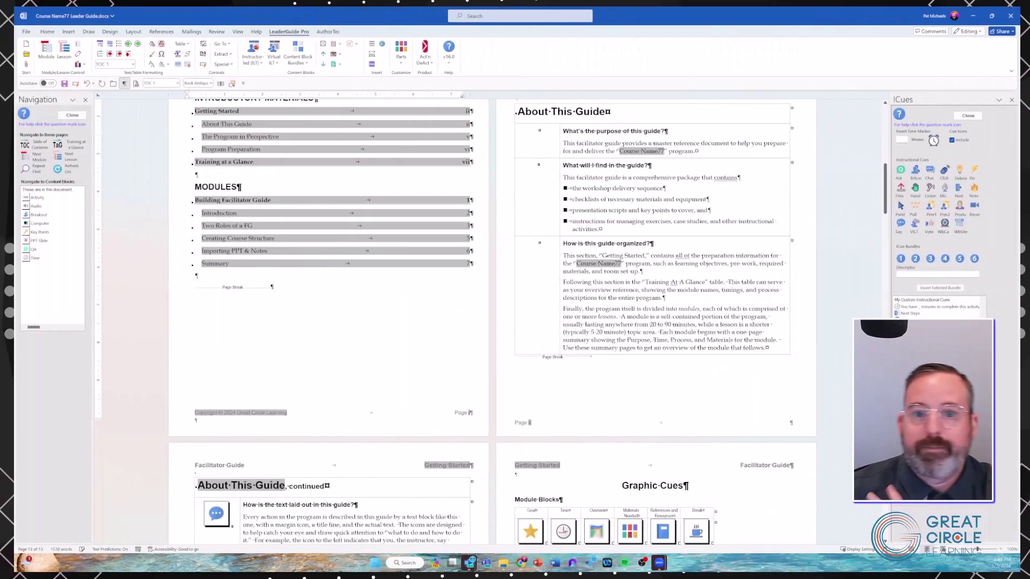
Limit the Graphic Cues page to only the cues that are used in the document.
scroll(486, 322, down, 2)
scroll(486, 322, down, 5)
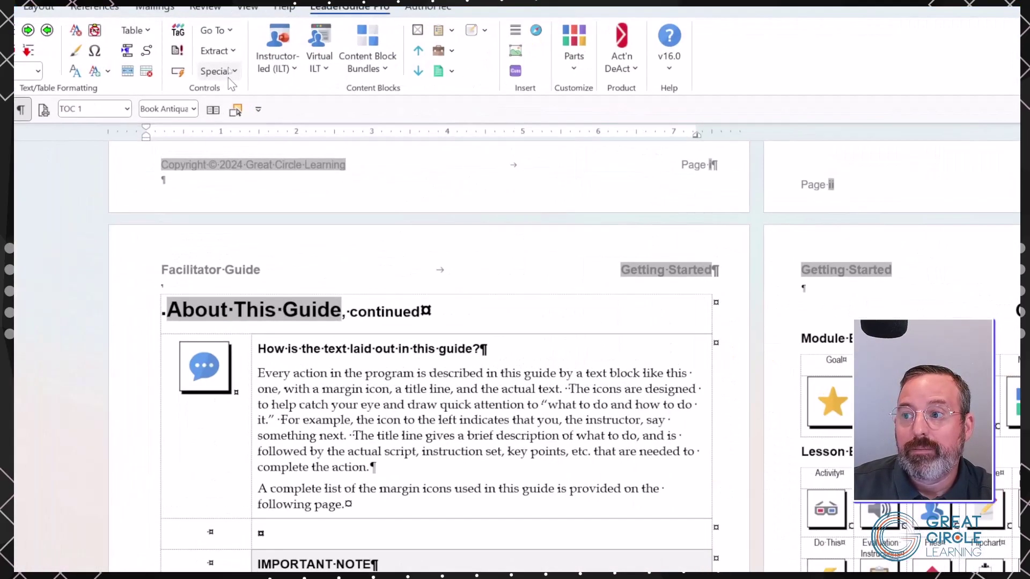
click(228, 66)
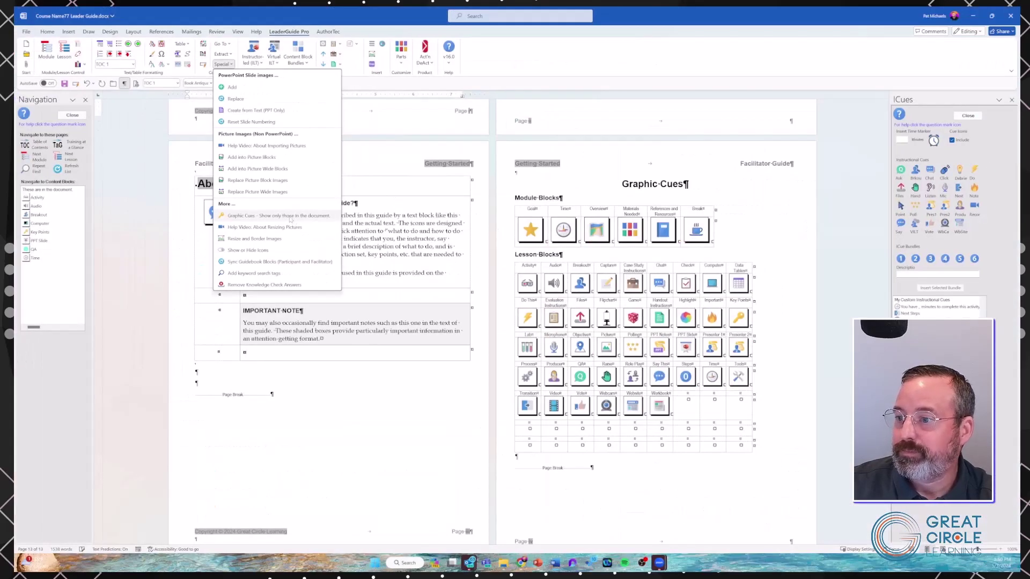
click(290, 217)
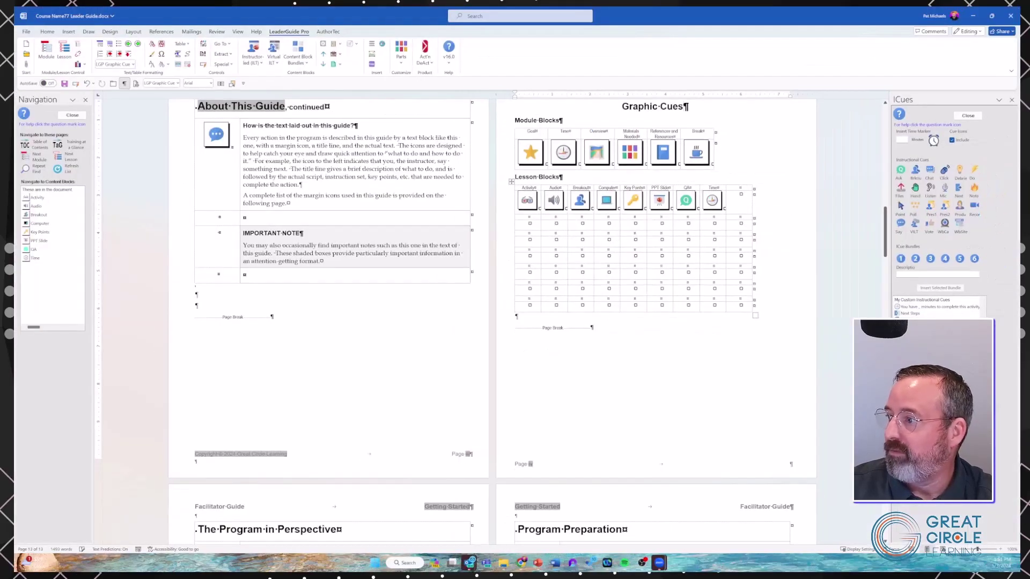
Insert a Raise Hand block below the "A goal is specific" slide block and return to the Graphic Cues page.
drag(885, 231, 885, 340)
click(644, 231)
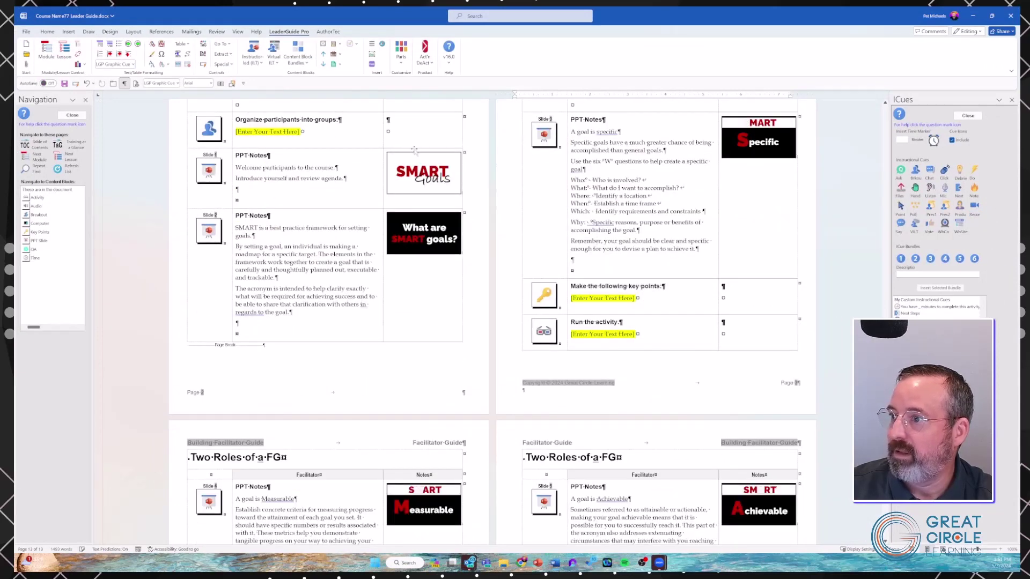
click(273, 60)
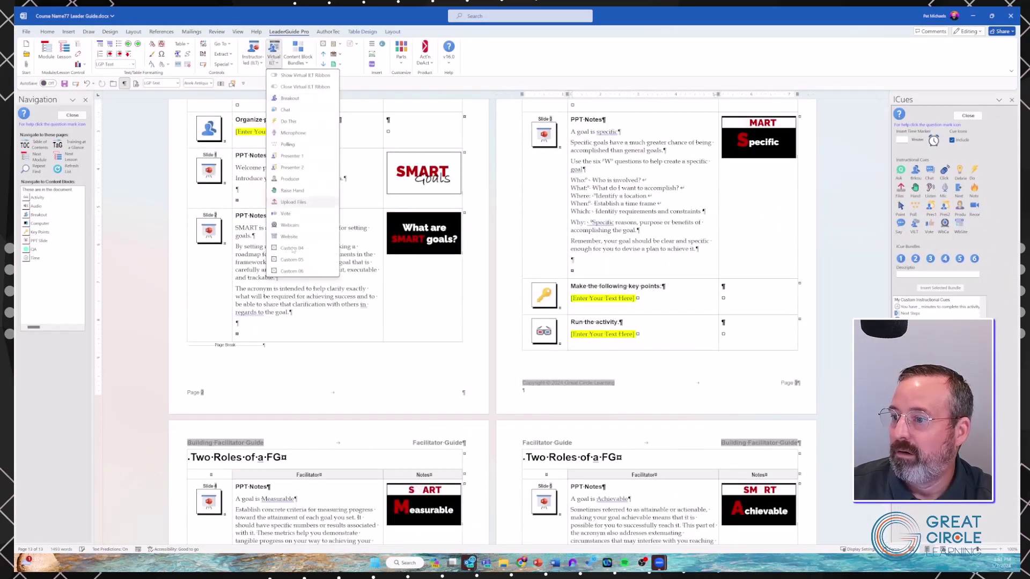
click(293, 191)
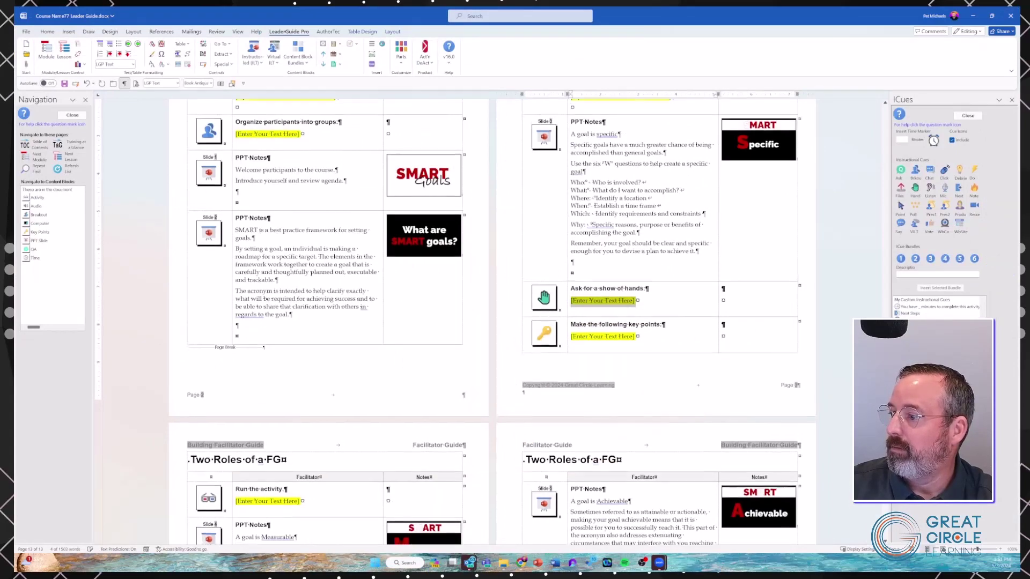
drag(886, 515, 886, 250)
scroll(889, 217, up, 3)
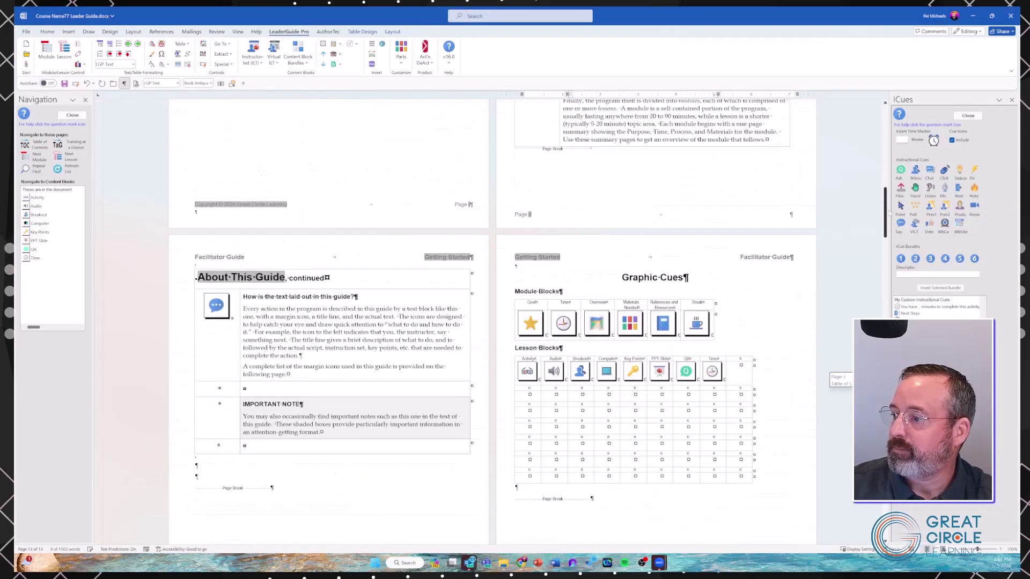
Update the Graphic Cues page again so that it shows only the cues used in the document.
click(222, 64)
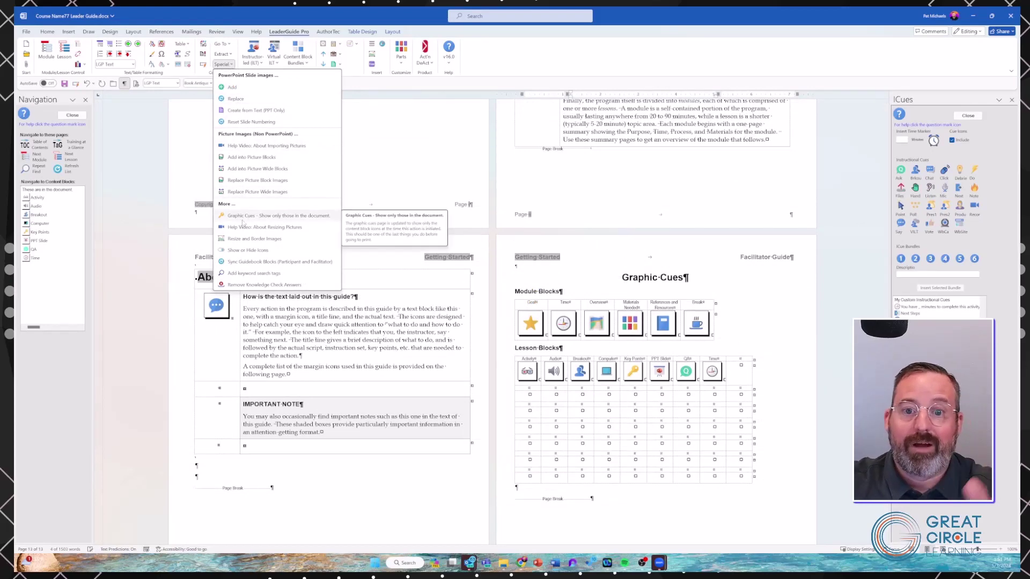
click(243, 219)
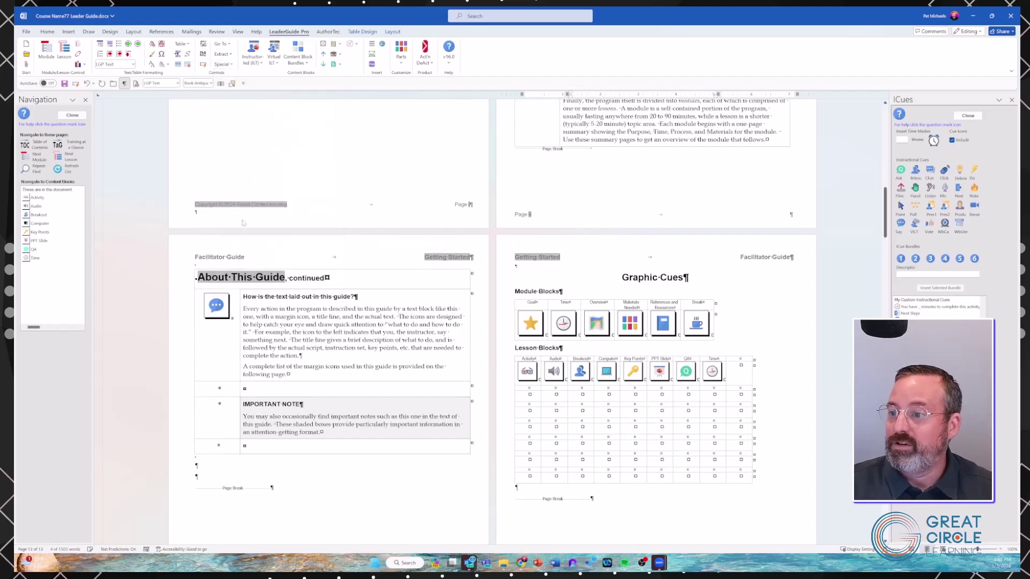
scroll(242, 223, down, 3)
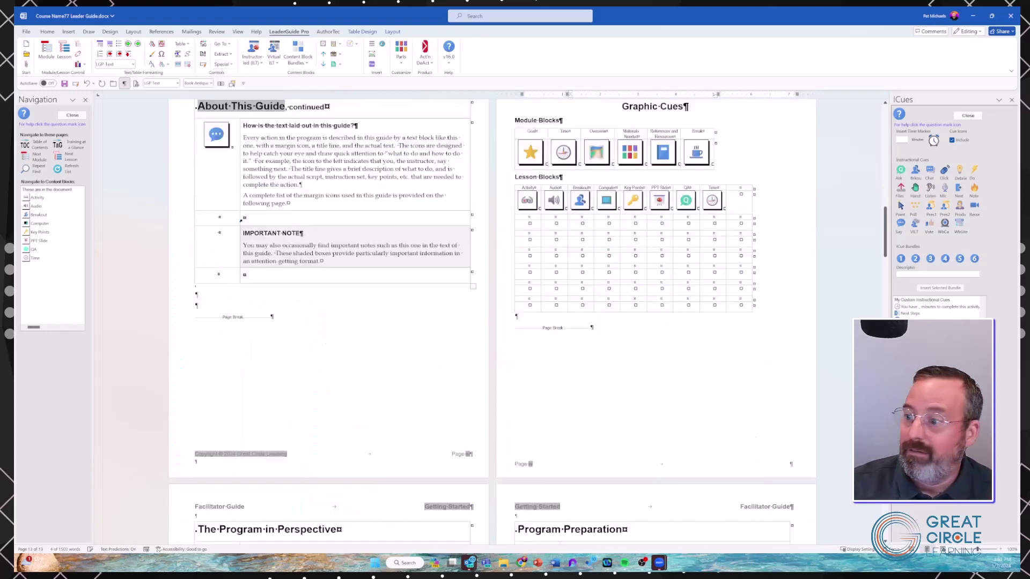
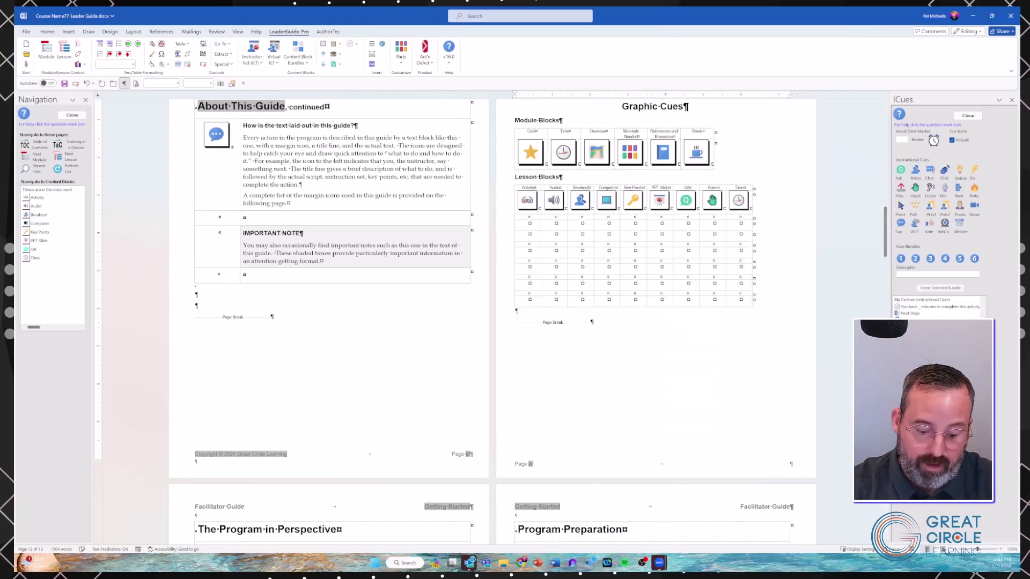
Enter "Activity" in an empty first-column cell of the Lesson Blocks table and start a line reading "IC" below the table.
text(ity)
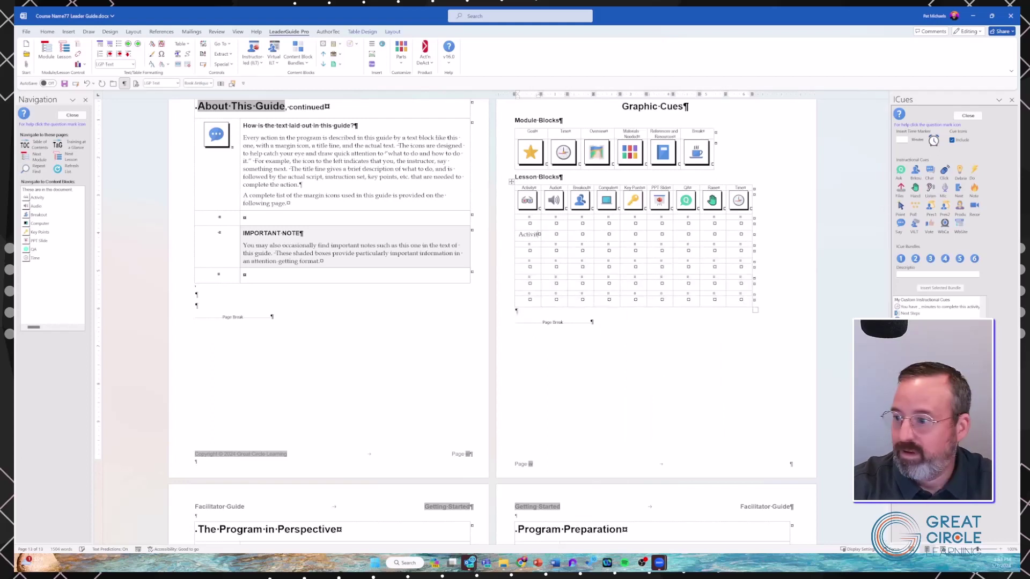
click(531, 349)
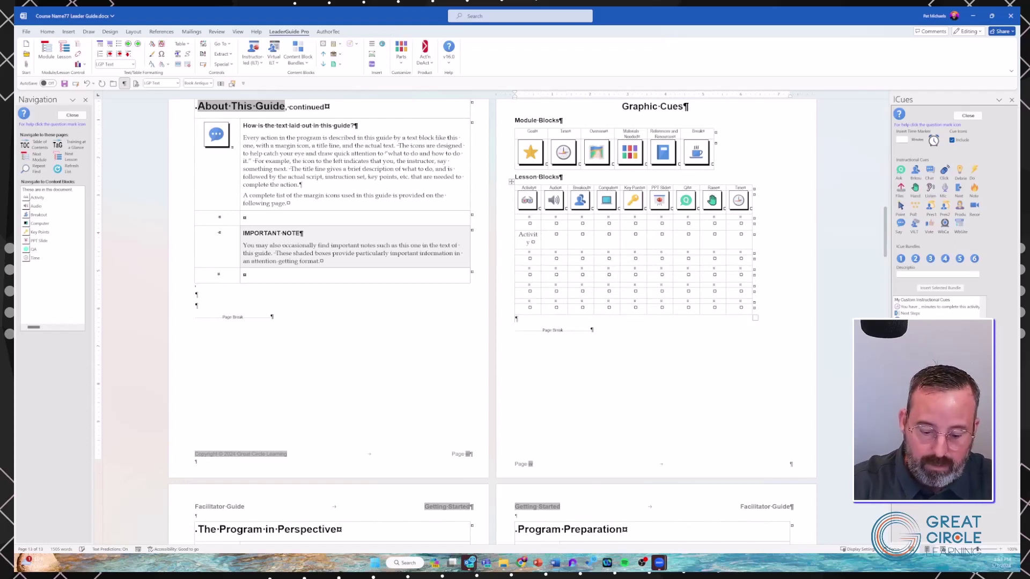
text(Ic)
key(BackSpace)
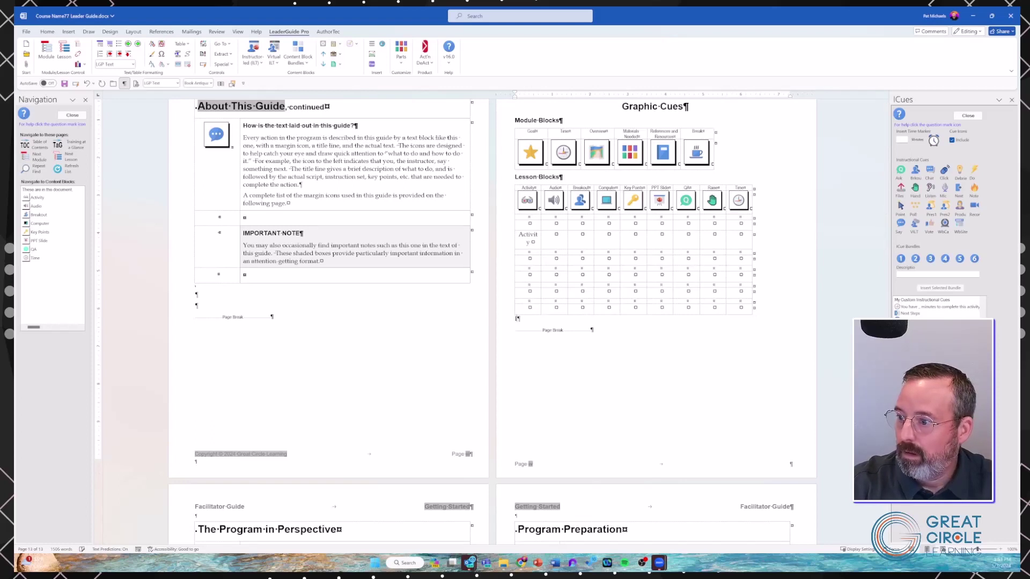
text(C)
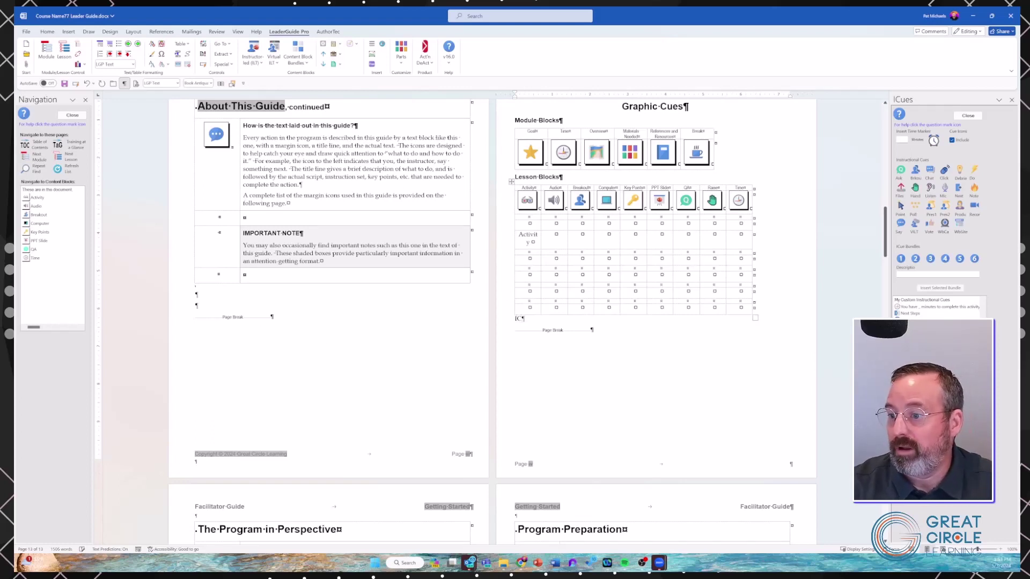
Delete the page break and surplus blank lines between the About This Guide table and the Graphic Cues heading.
click(219, 309)
drag(196, 317, 273, 318)
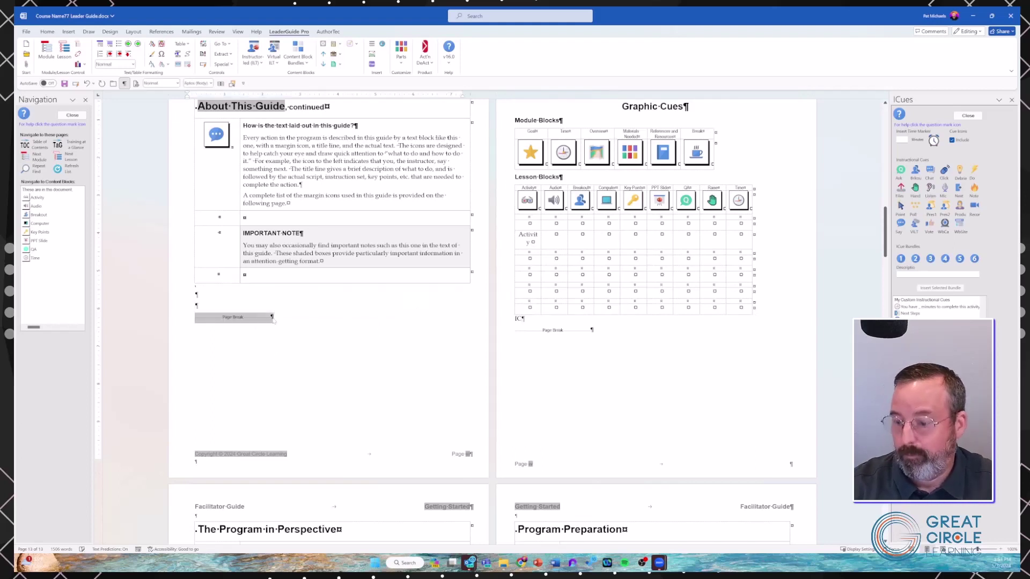
key(Delete)
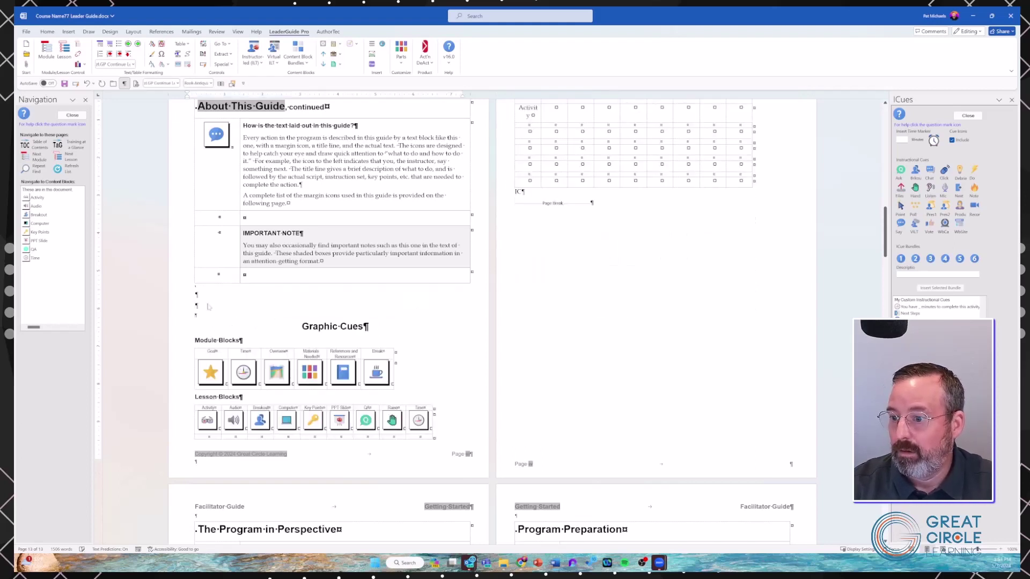
key(Delete)
key(Delete)
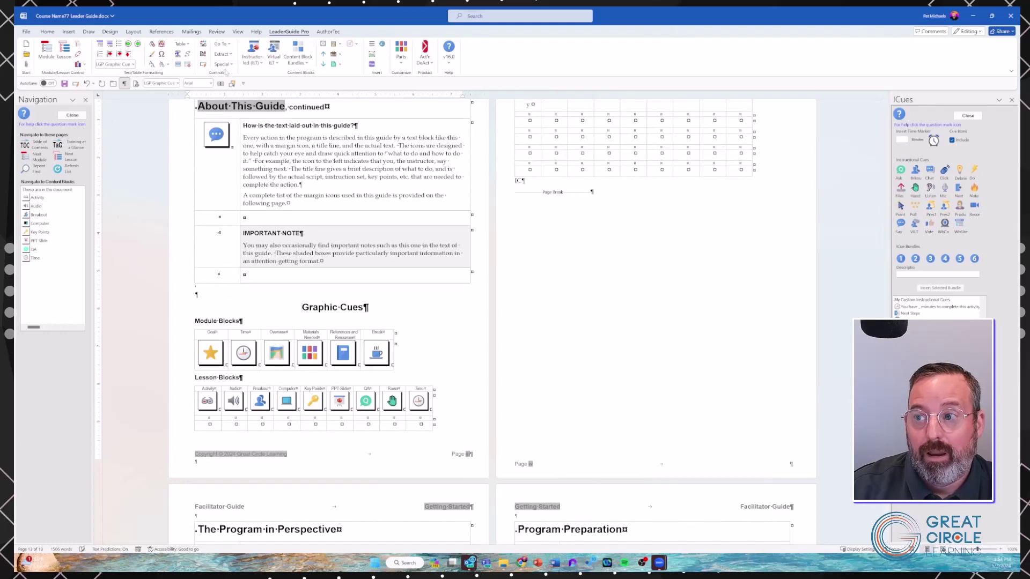
Complete the line below the Lesson Blocks table as "ICues", format it as a bold heading and add an empty line beneath it.
click(223, 64)
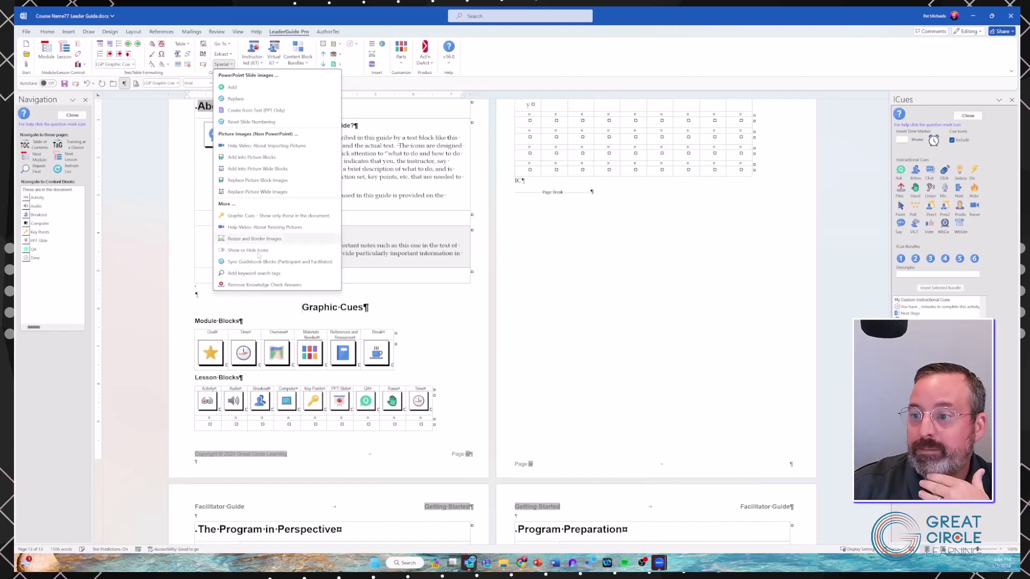
click(534, 189)
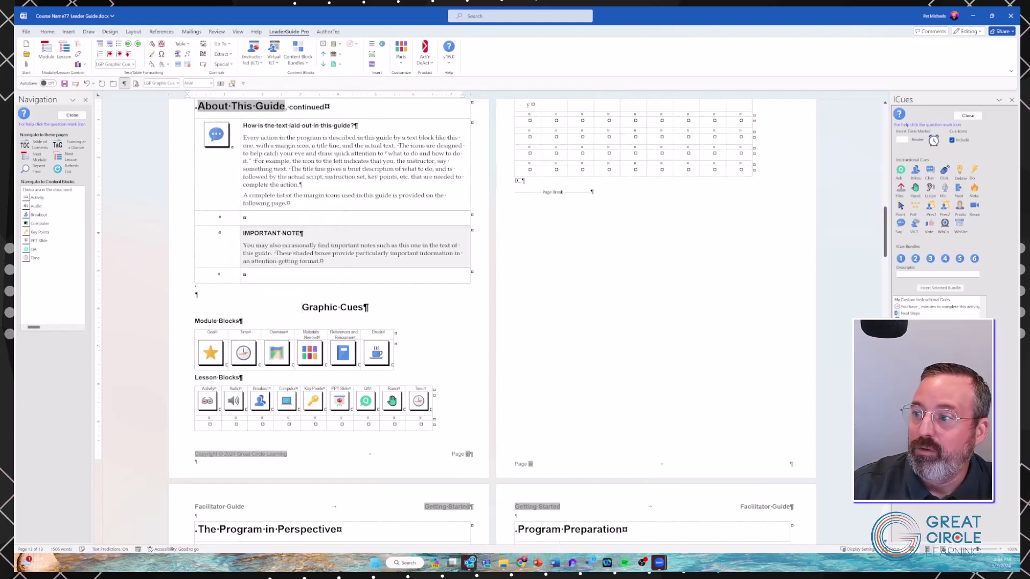
click(520, 180)
text(ICues)
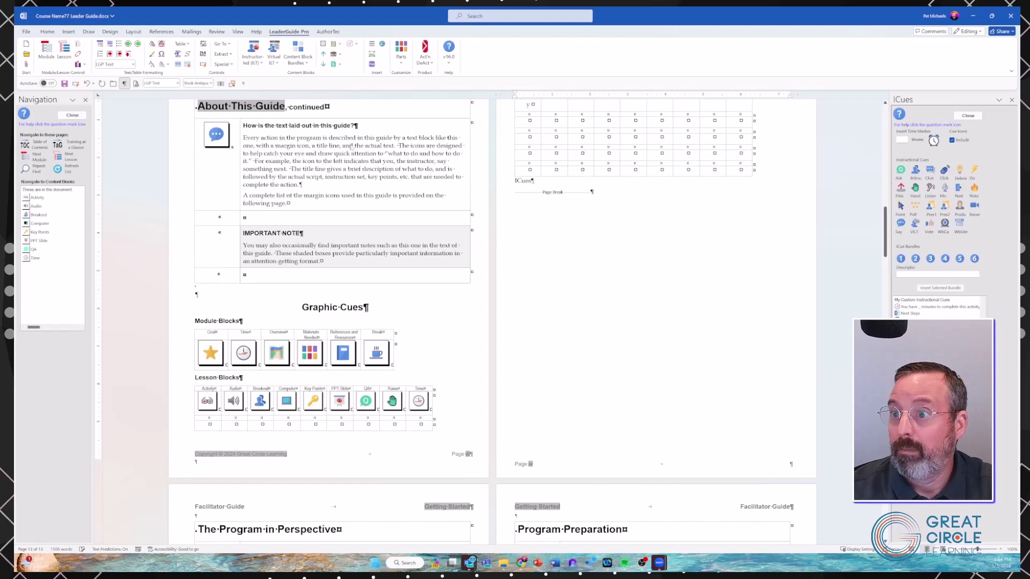
click(153, 67)
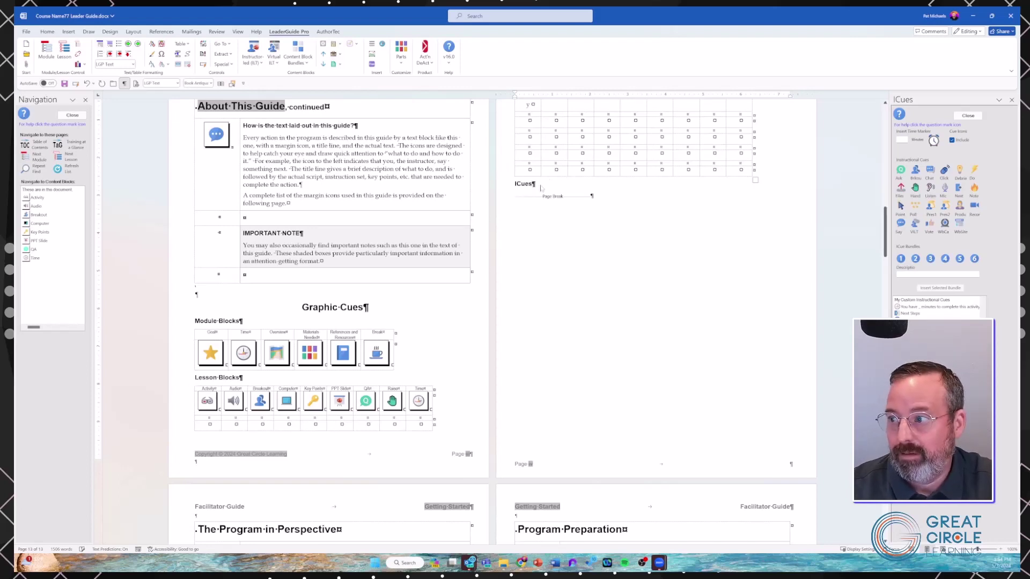
key(Return)
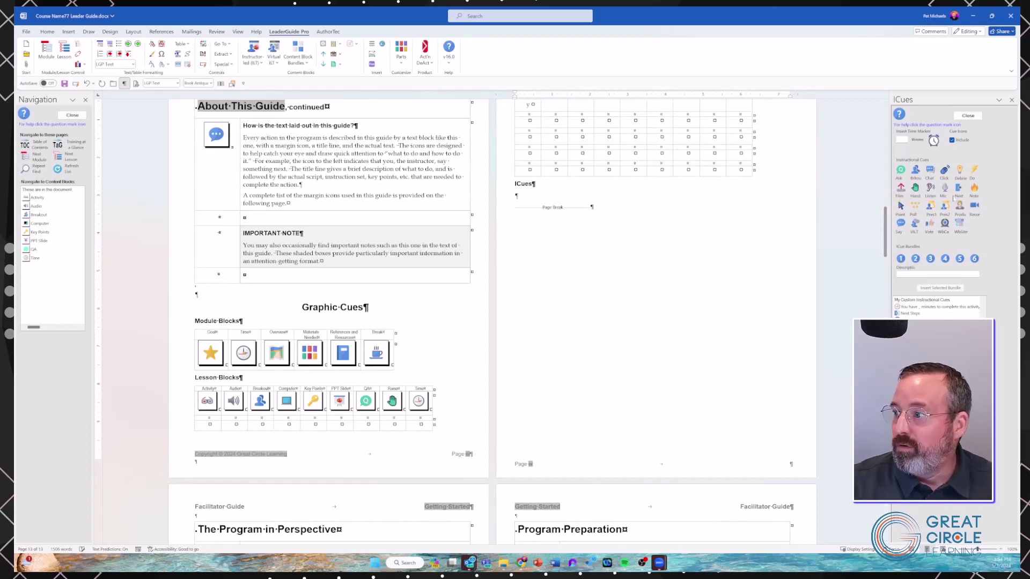
Insert an Ask cue without its placeholder text under the ICues heading, and add a line above the Graphic Cues heading.
click(900, 171)
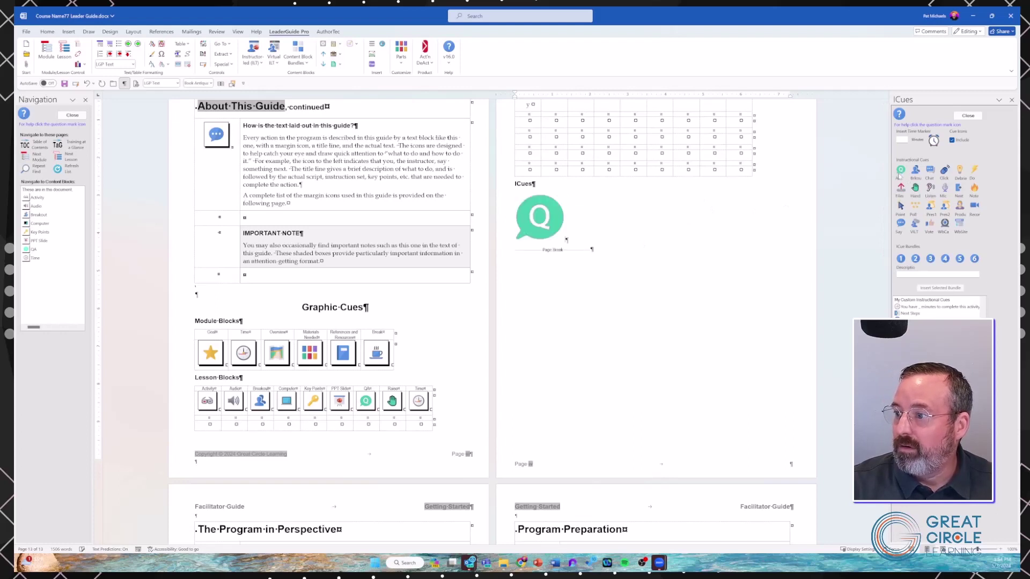
key(Return)
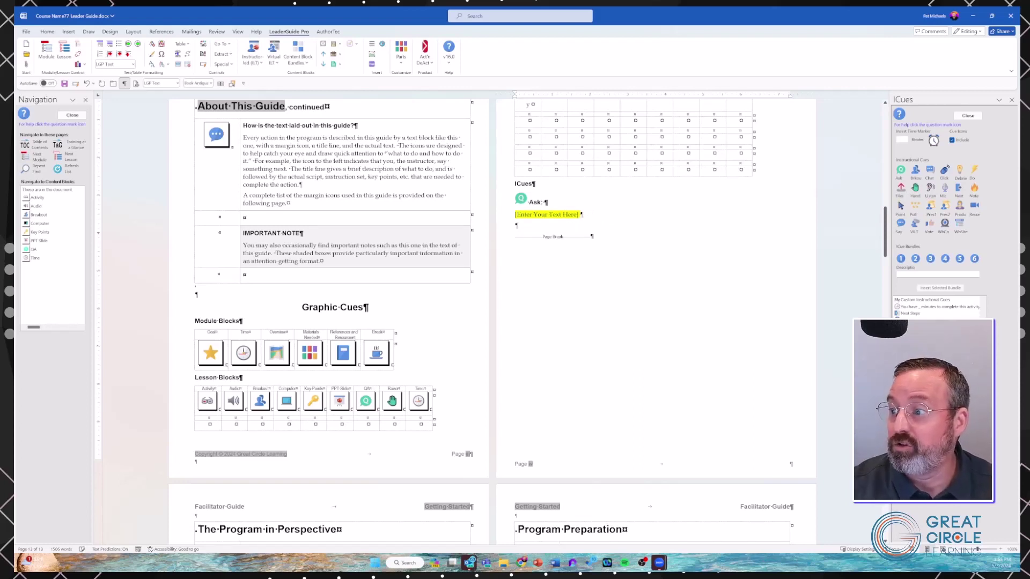
click(543, 215)
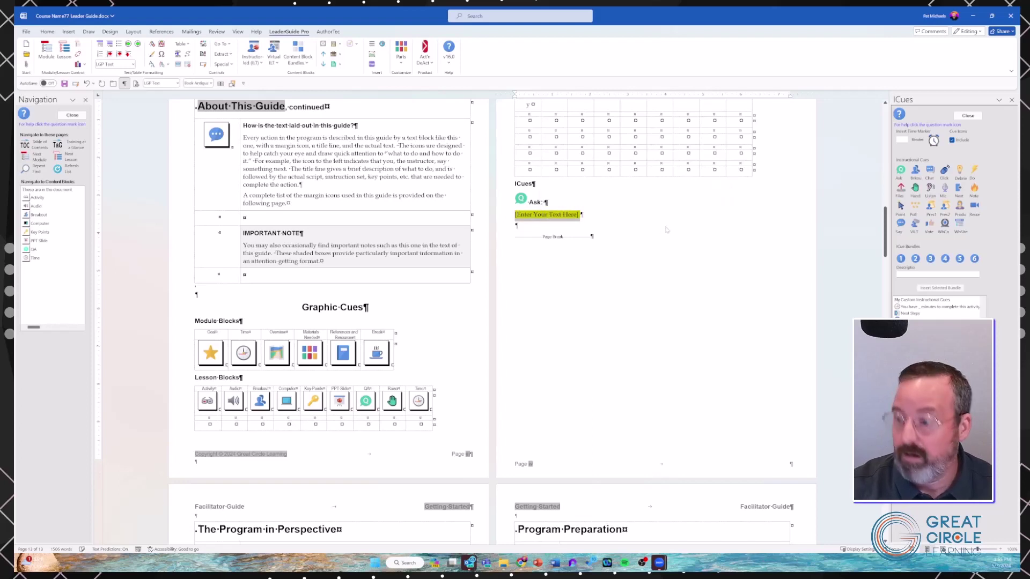
key(Delete)
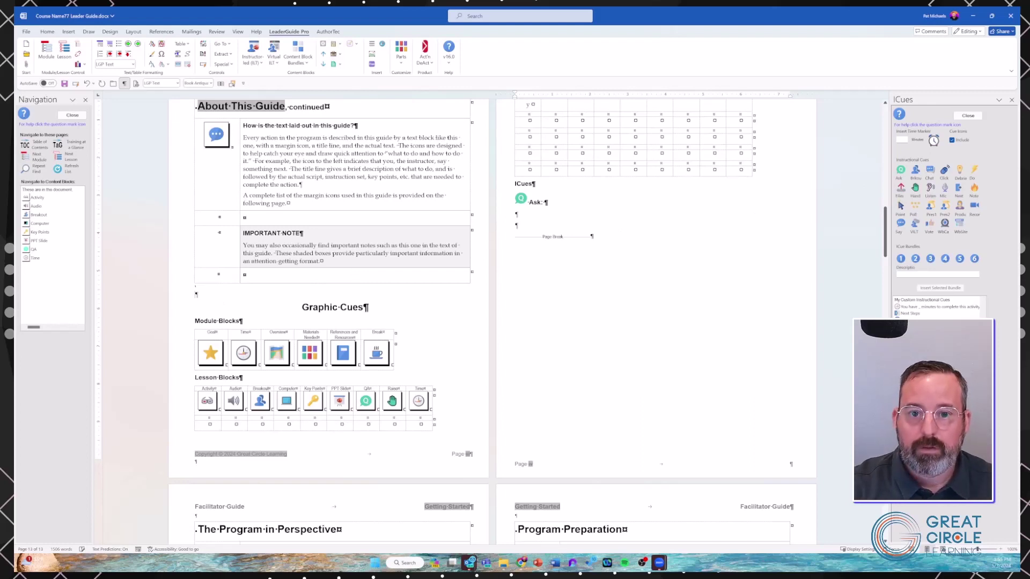
key(shift+Return)
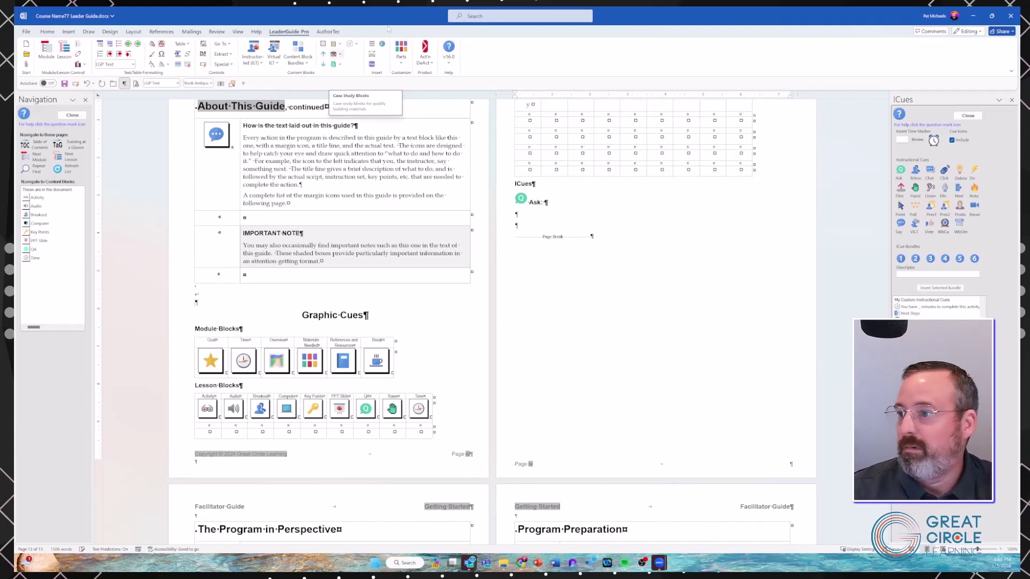
Minimize the open guides and open the Default Collection for modification through the collection management options.
click(972, 19)
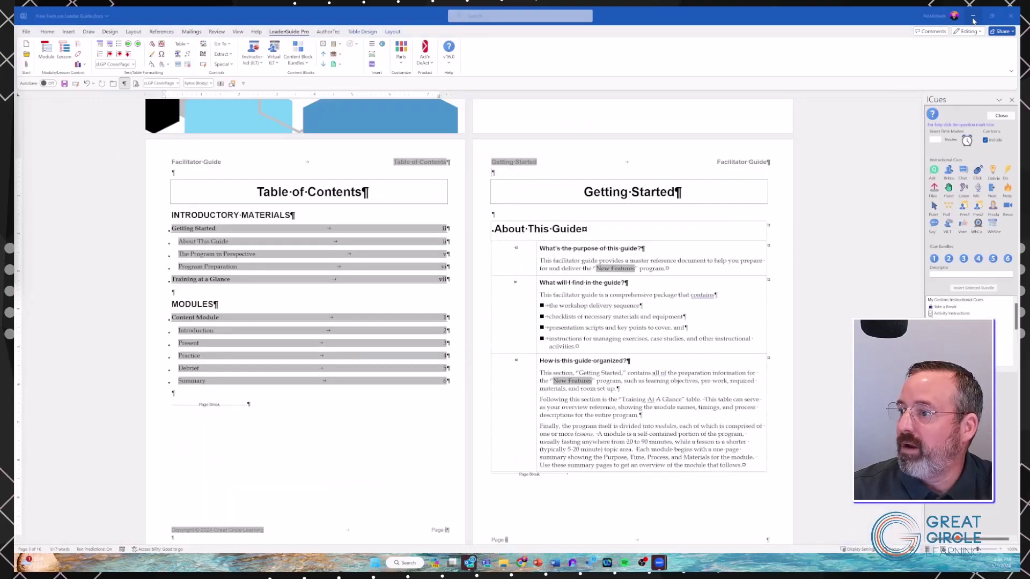
click(970, 20)
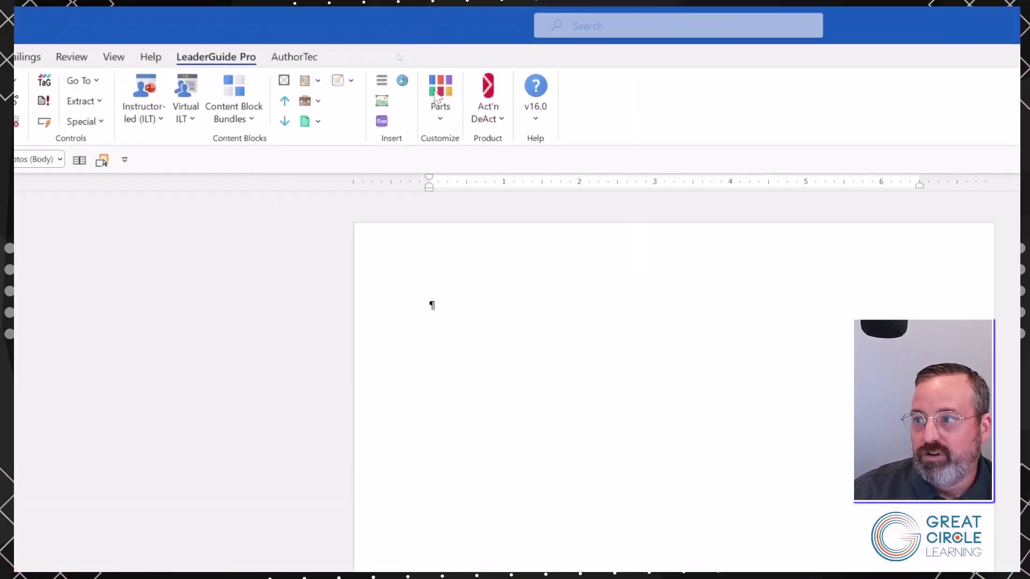
click(440, 121)
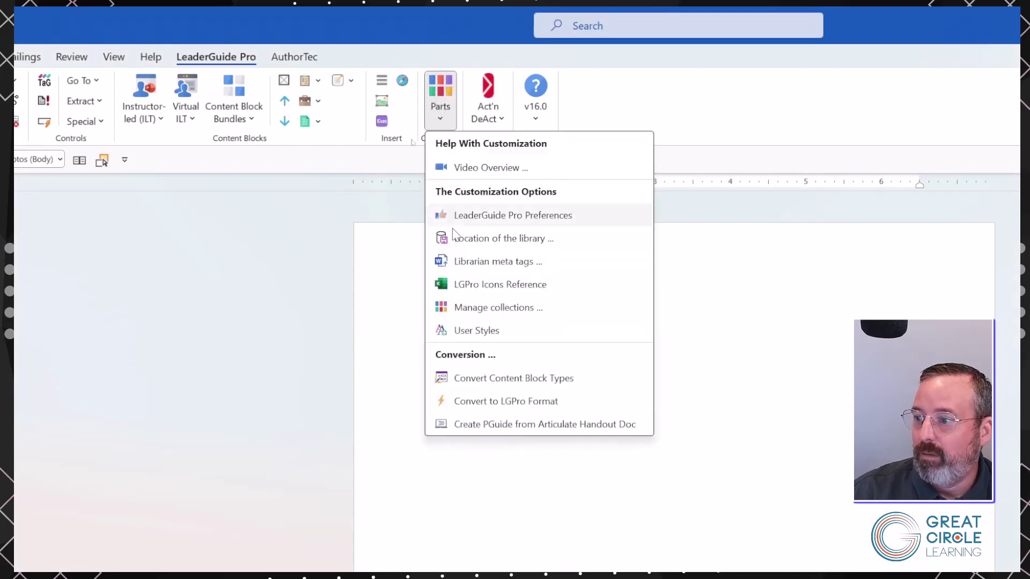
click(467, 310)
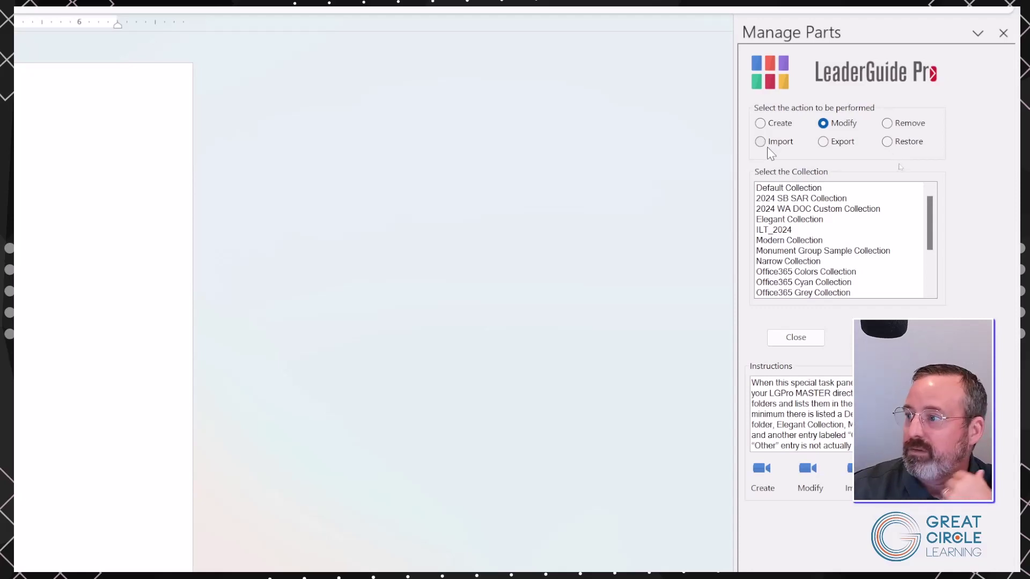
click(787, 189)
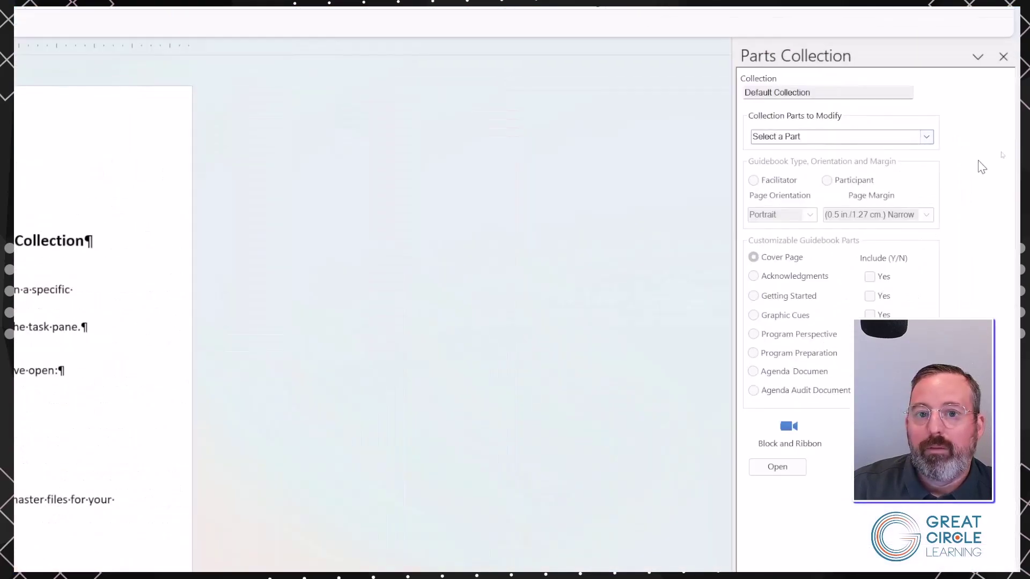
Open the ICue Icons part of the Default Collection and select the Ask cue for customizing.
click(927, 140)
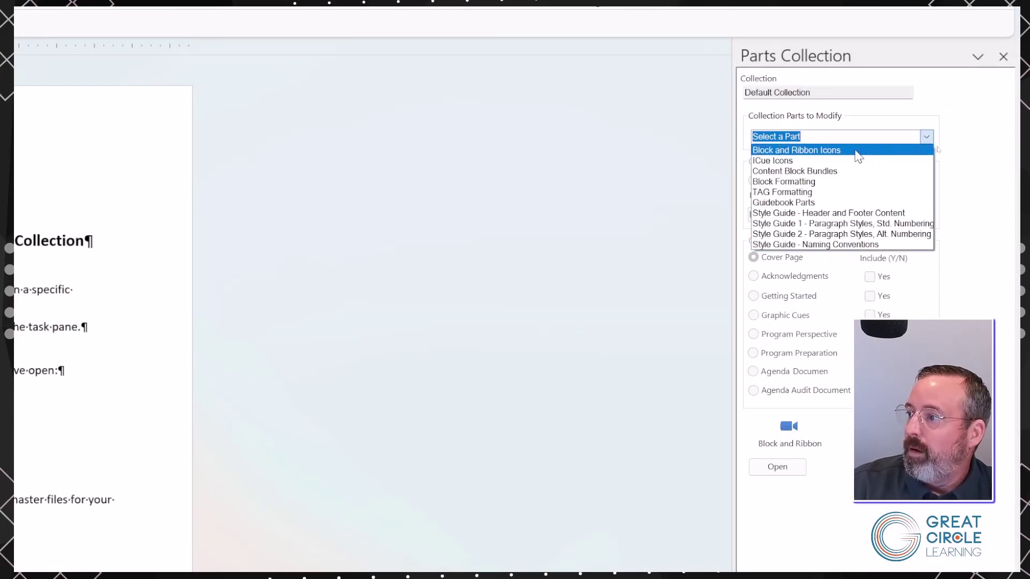
click(782, 163)
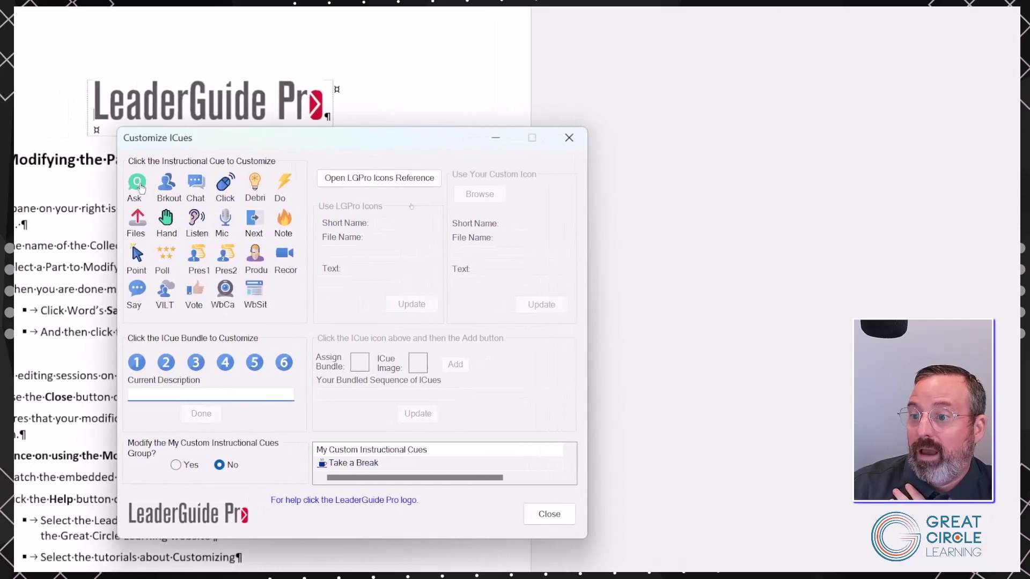
click(124, 187)
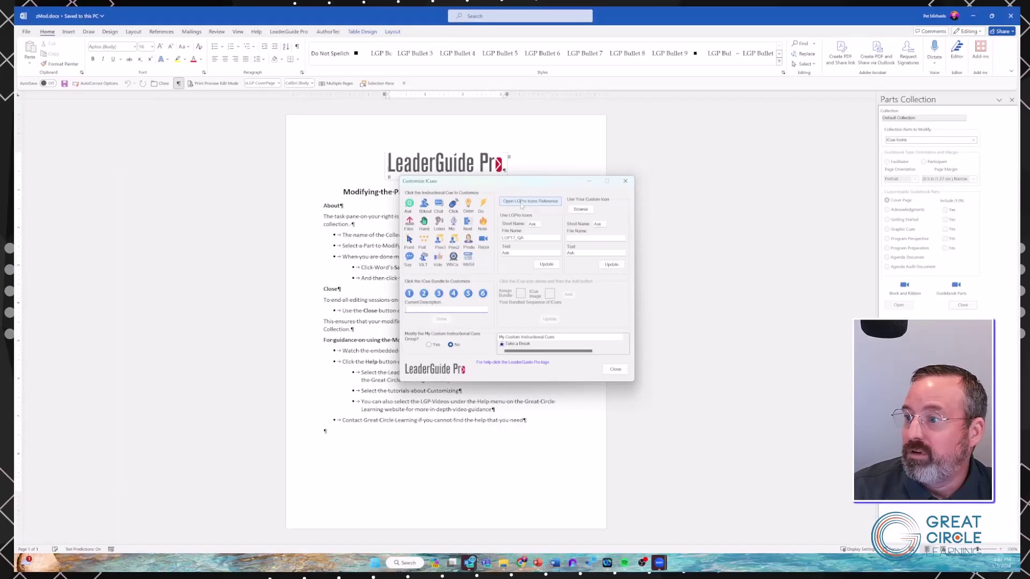
Open the LGPro icons reference workbook, arrange it beside the Customize ICues dialog and view its Content Blocks sheet.
click(522, 205)
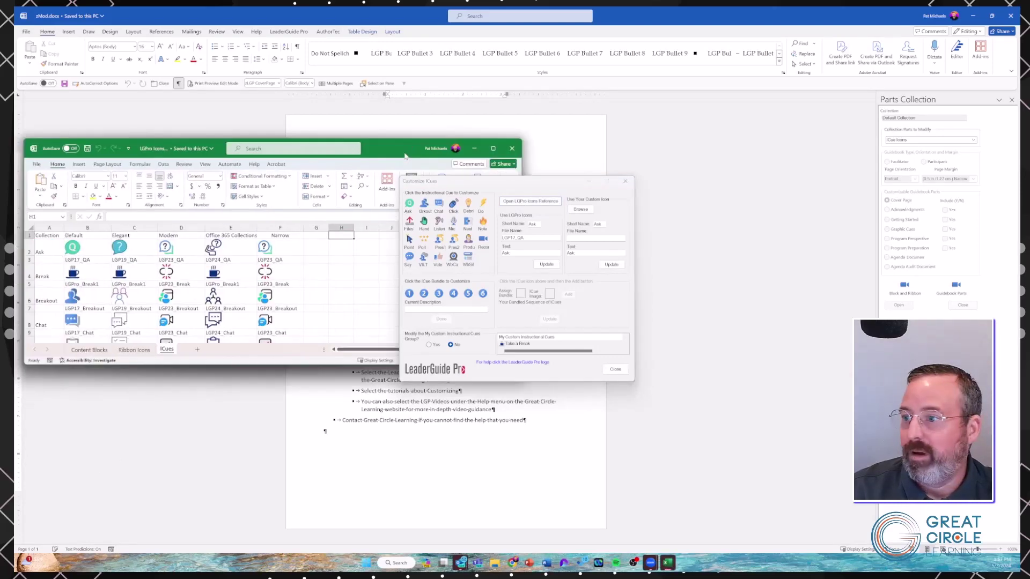
drag(532, 184, 770, 125)
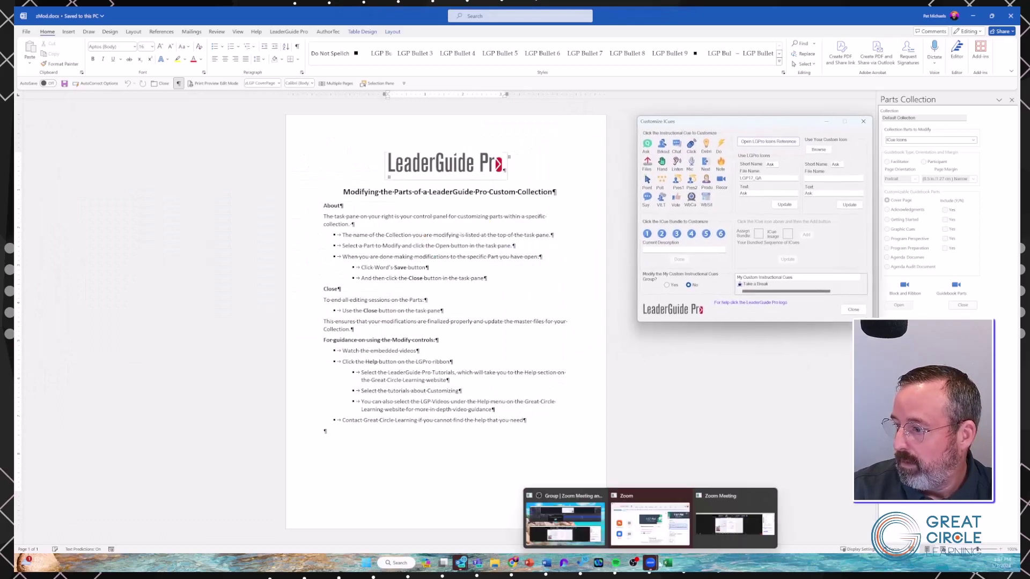
click(561, 523)
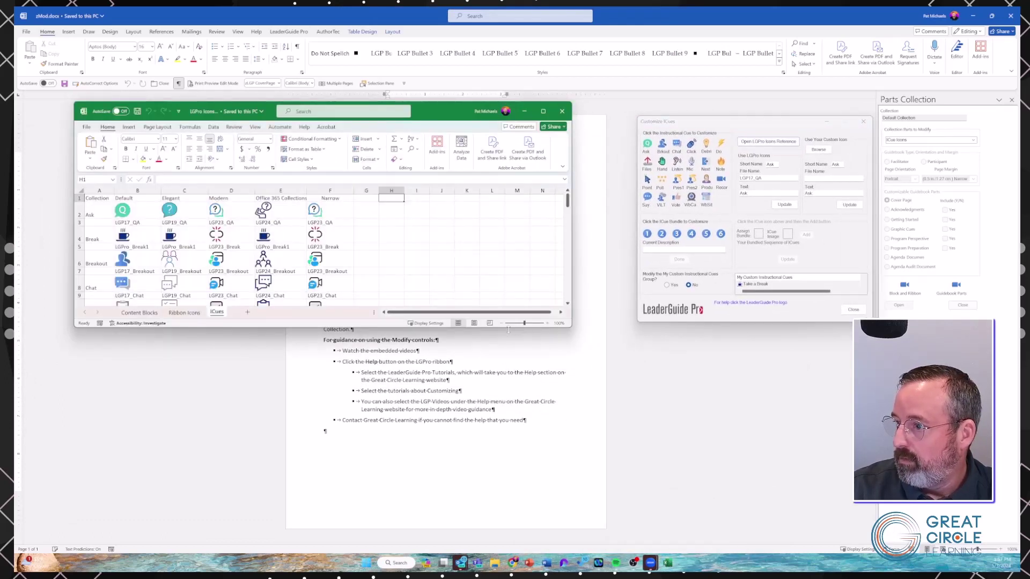
drag(508, 329, 508, 483)
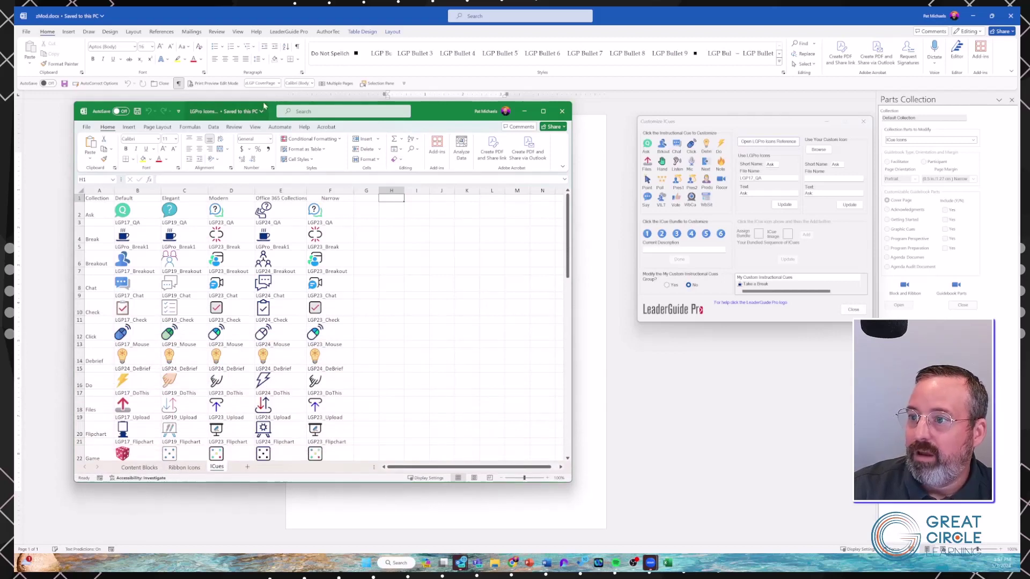
drag(418, 103, 418, 49)
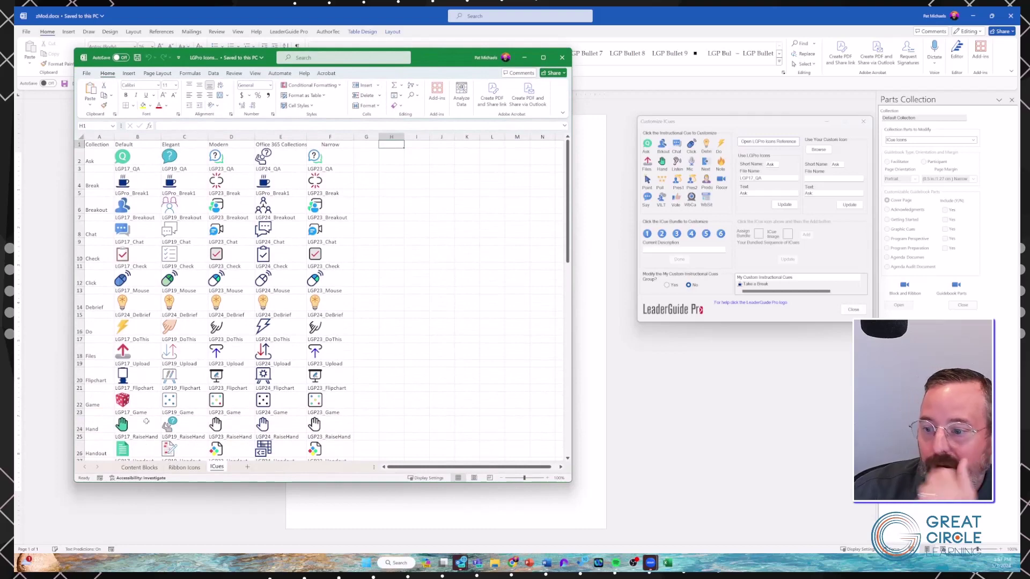
click(139, 468)
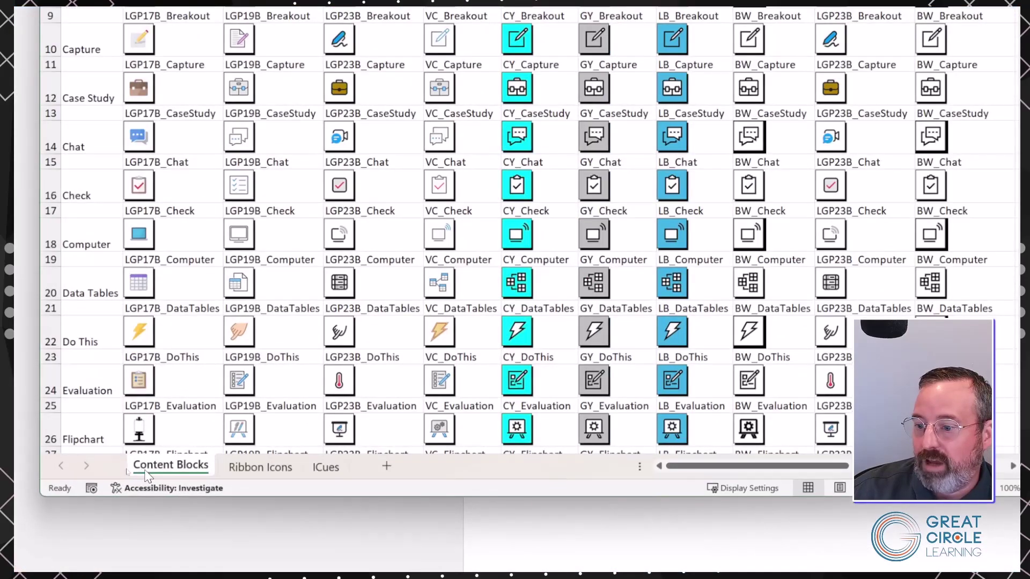
View the Ribbon Icons and ICues sheets of the icons reference workbook and select the LGP19_Chat name on the ICues sheet.
click(250, 473)
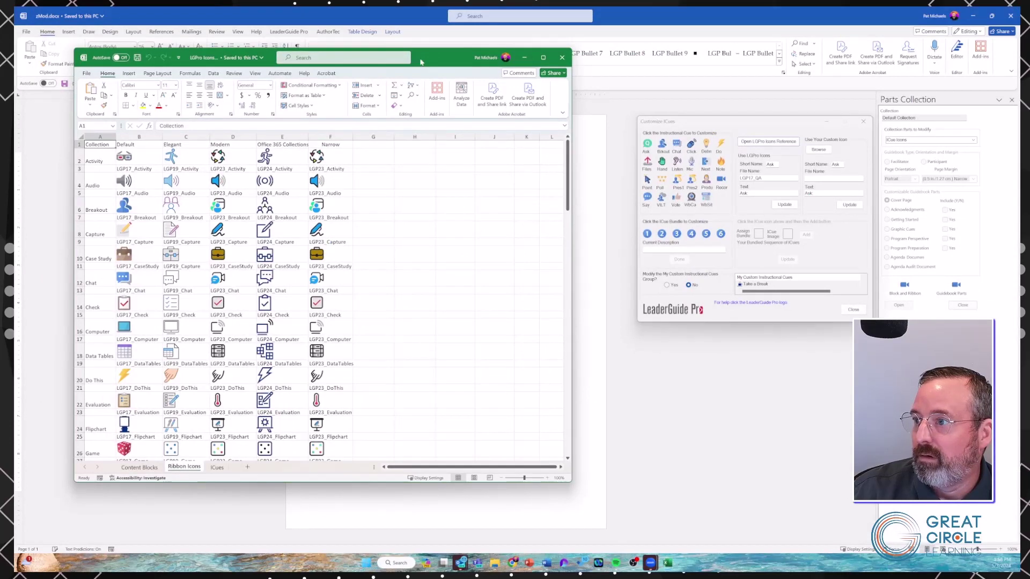
drag(420, 62, 404, 130)
click(301, 38)
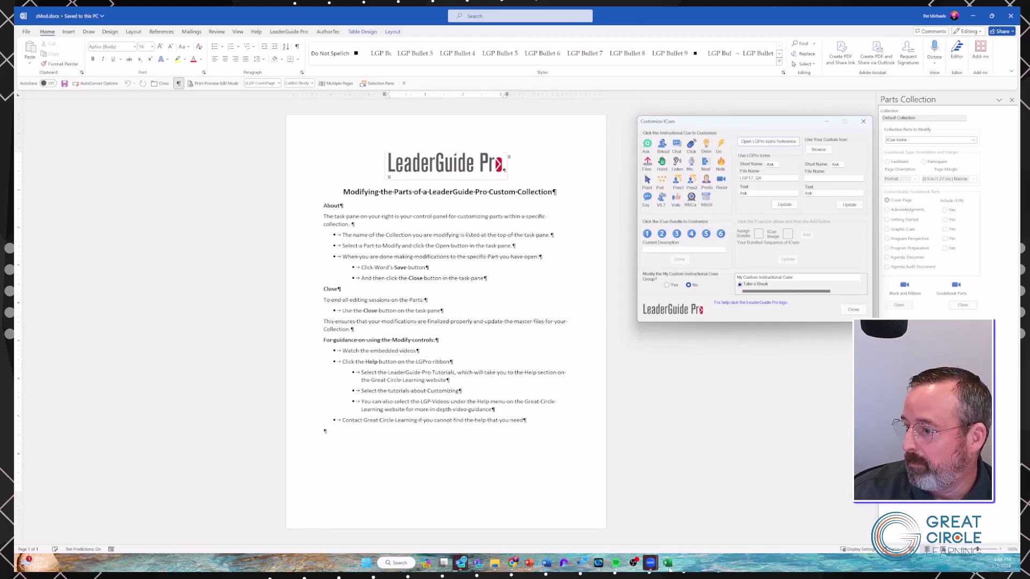
click(667, 564)
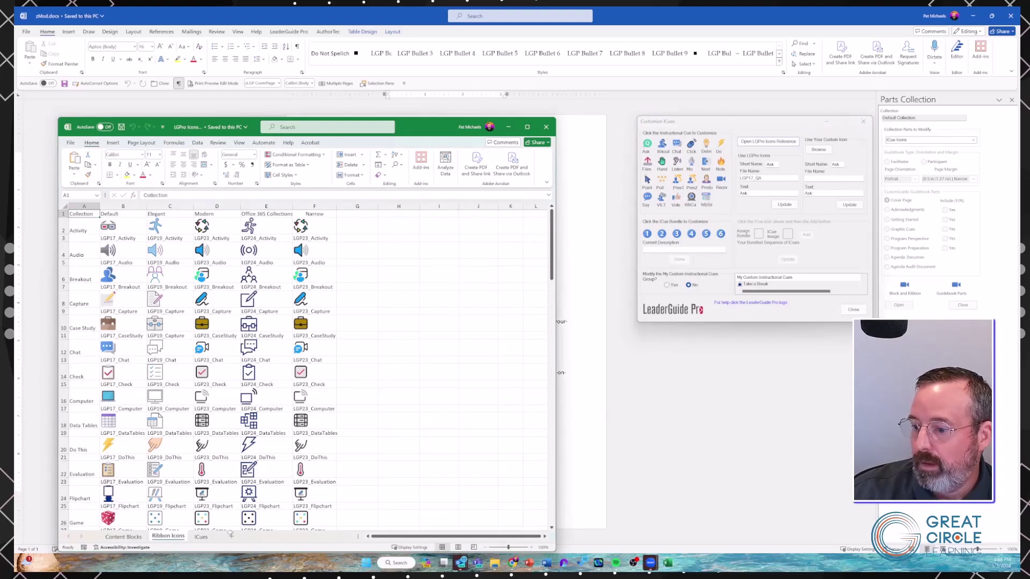
drag(212, 132, 209, 42)
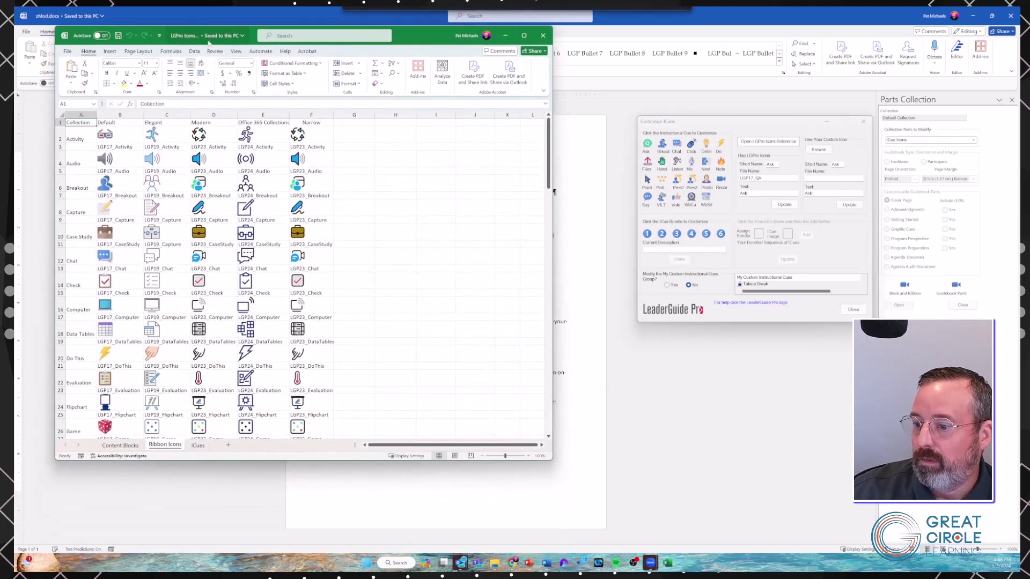
click(198, 446)
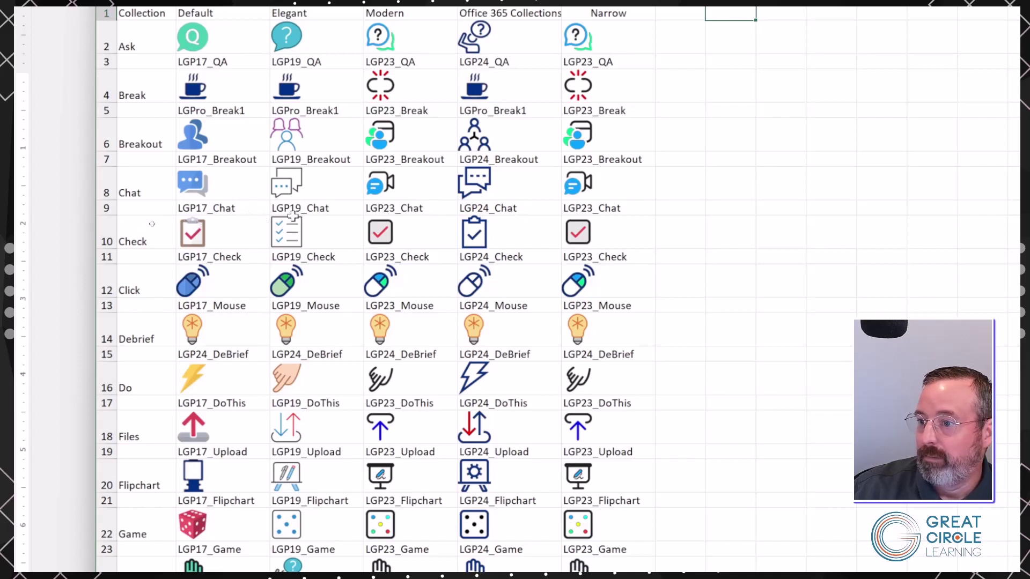
click(314, 209)
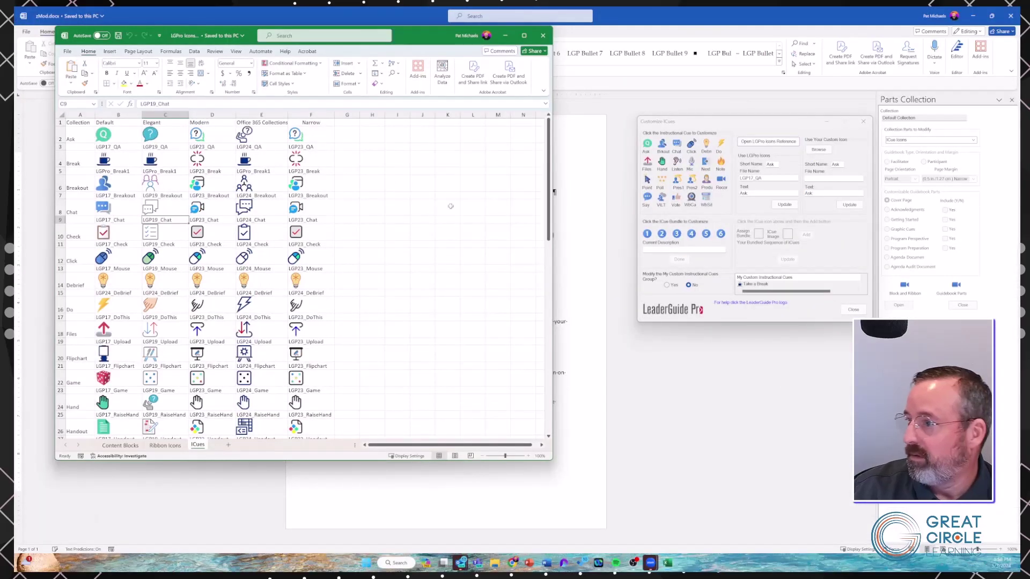
Set the Chat cue's LGPro icon file name to LGP19_Chat in the Customize ICues dialog and update the cue.
click(751, 131)
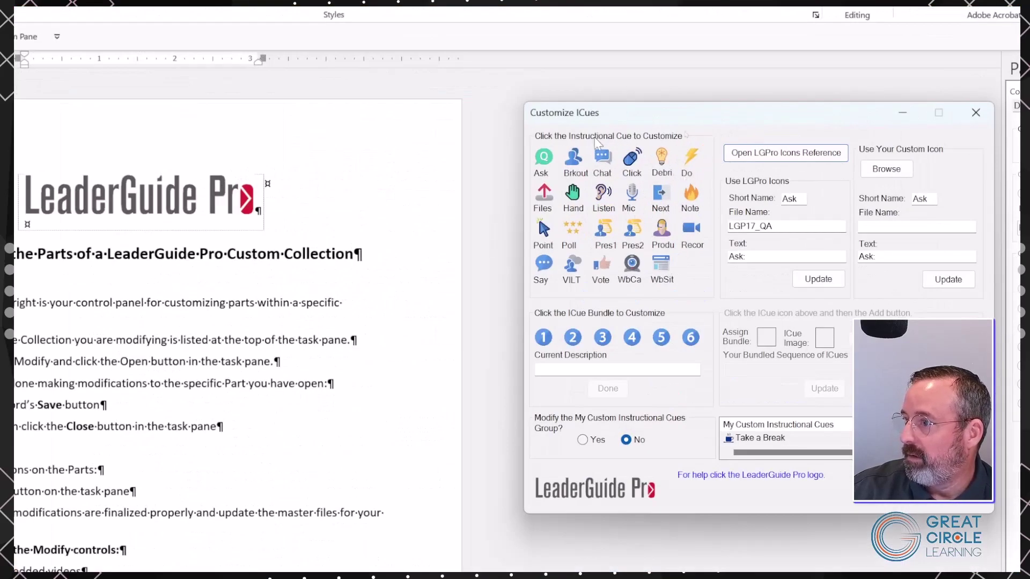
click(597, 163)
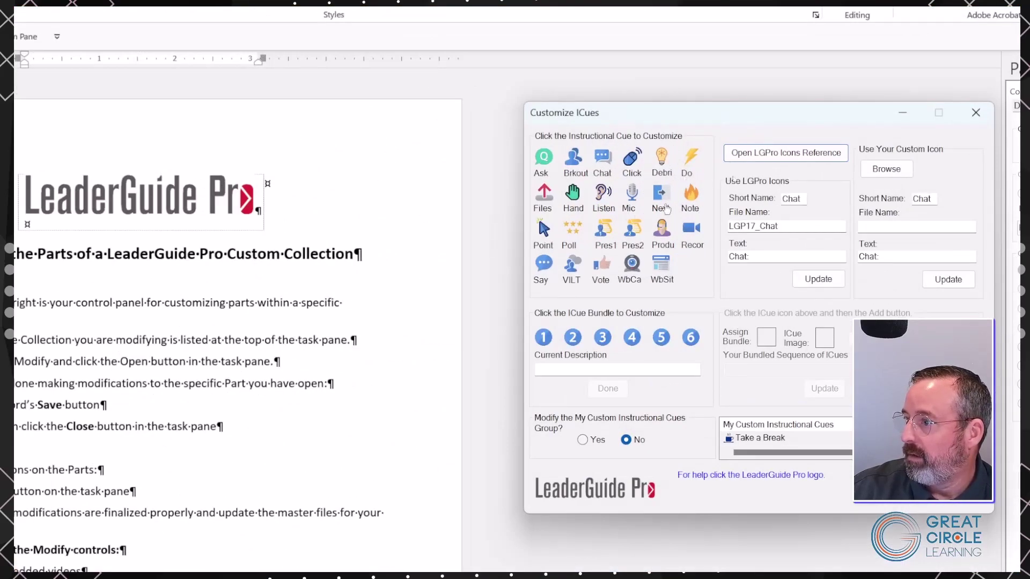
click(751, 226)
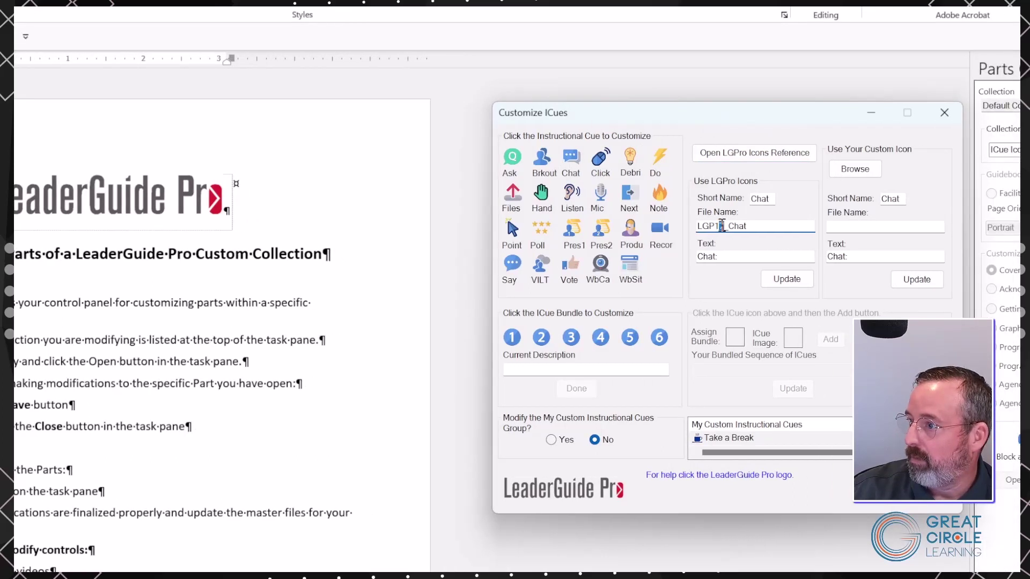
text(9)
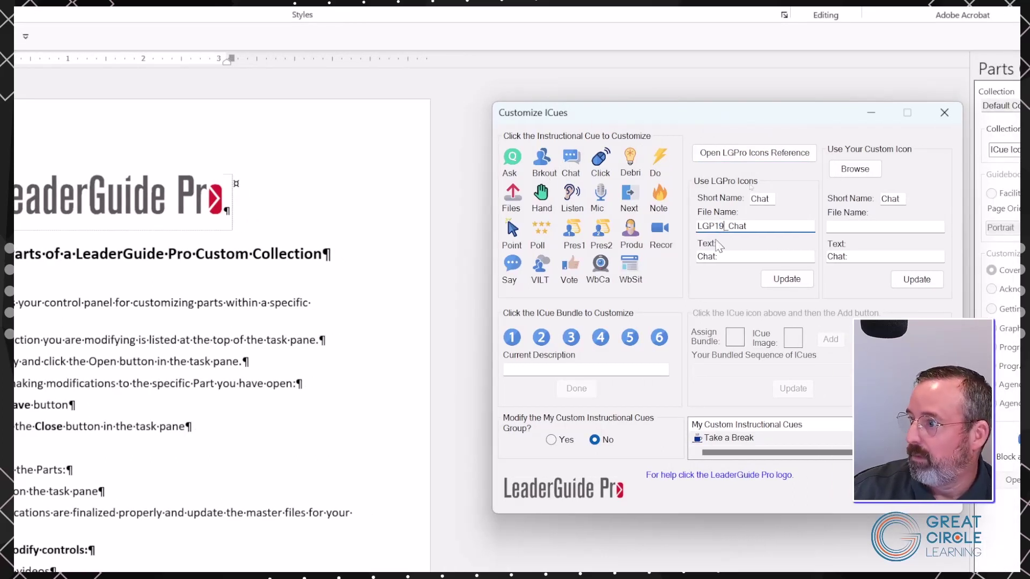
click(786, 279)
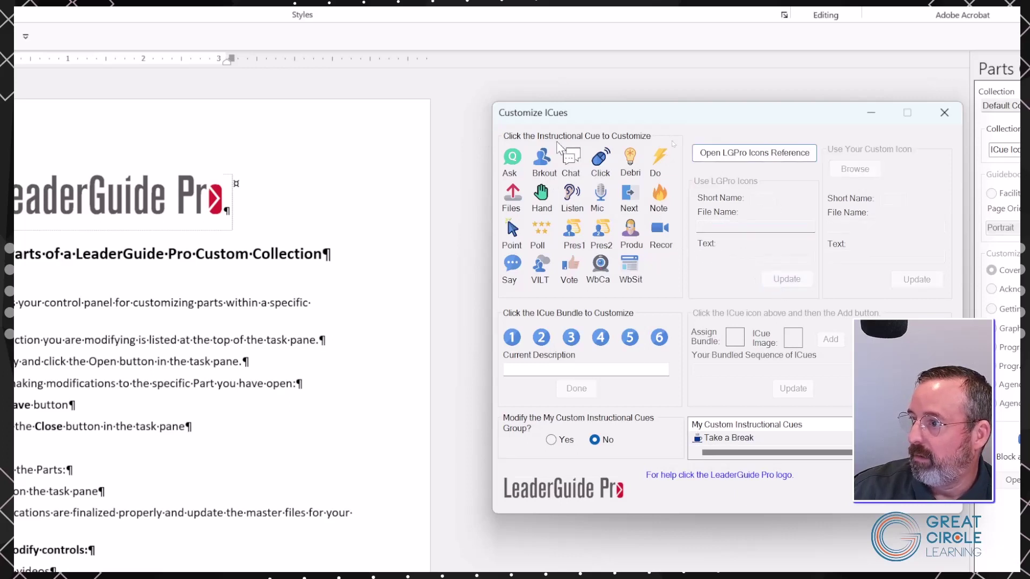
Reselect the Chat cue and highlight its label text in both the LGPro icon and custom icon settings.
click(575, 164)
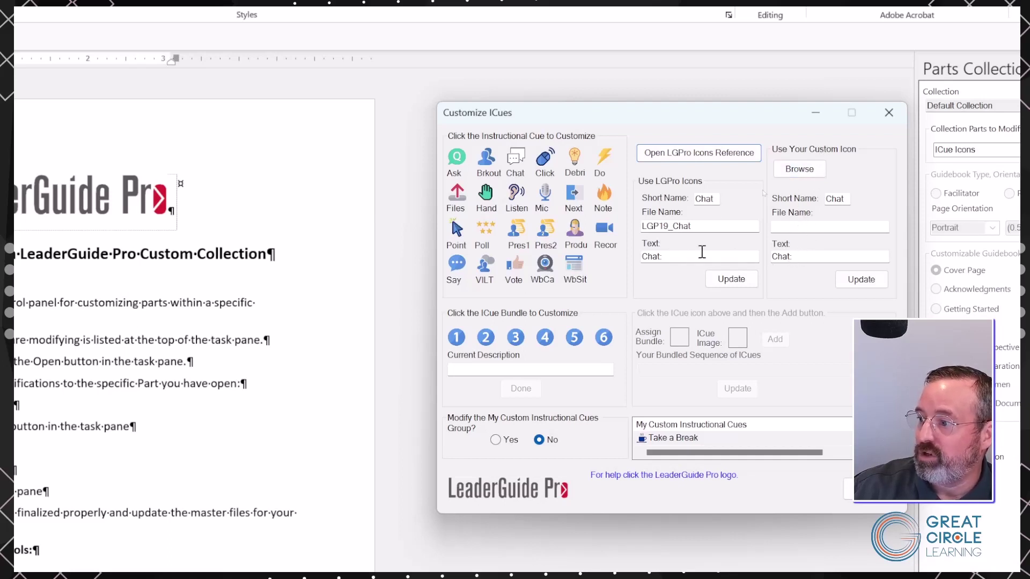
drag(678, 258, 634, 257)
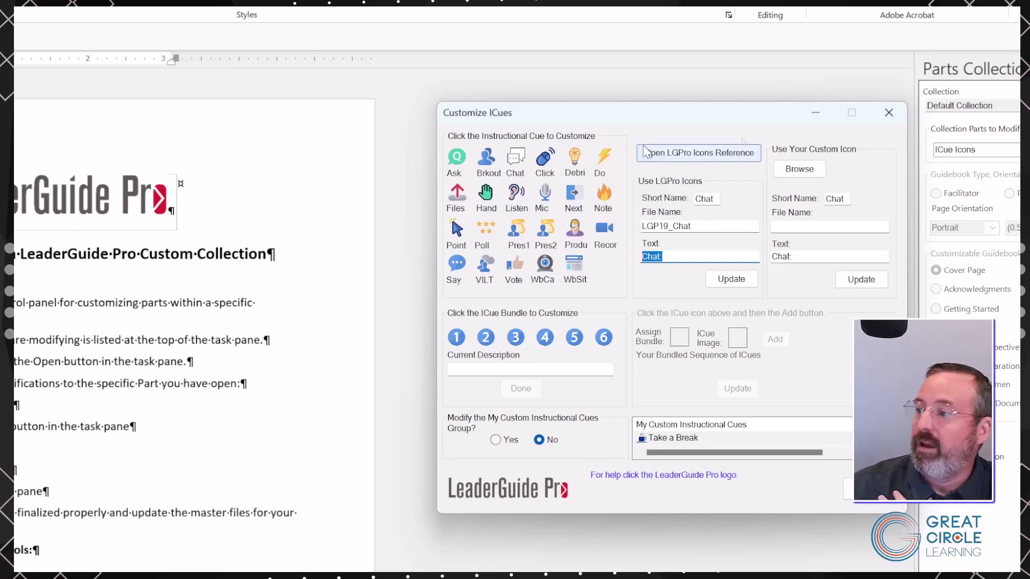
drag(794, 261, 755, 258)
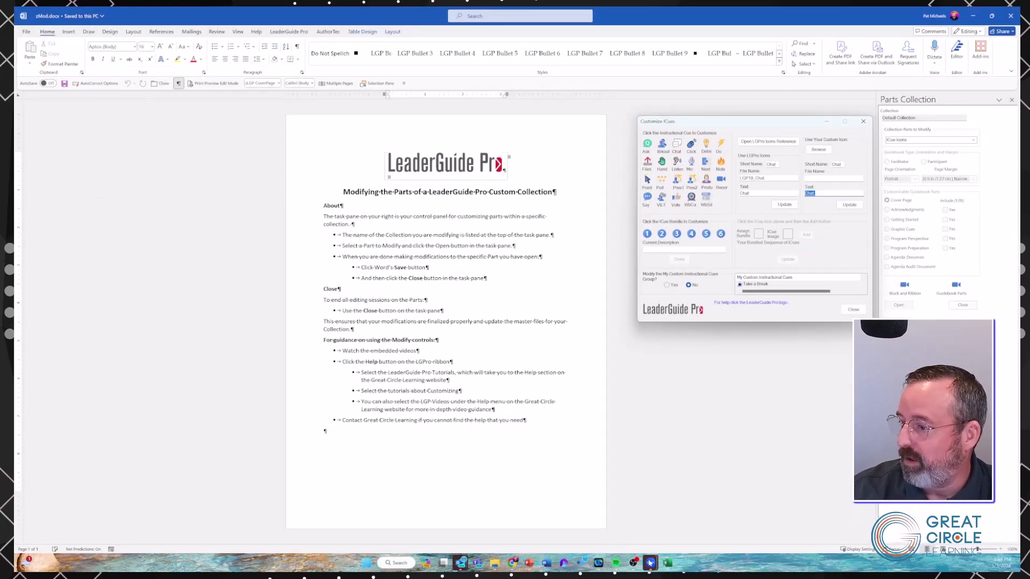
Look through the ICues sheet of the icons reference, and close both the workbook and the Customize ICues dialog.
click(666, 563)
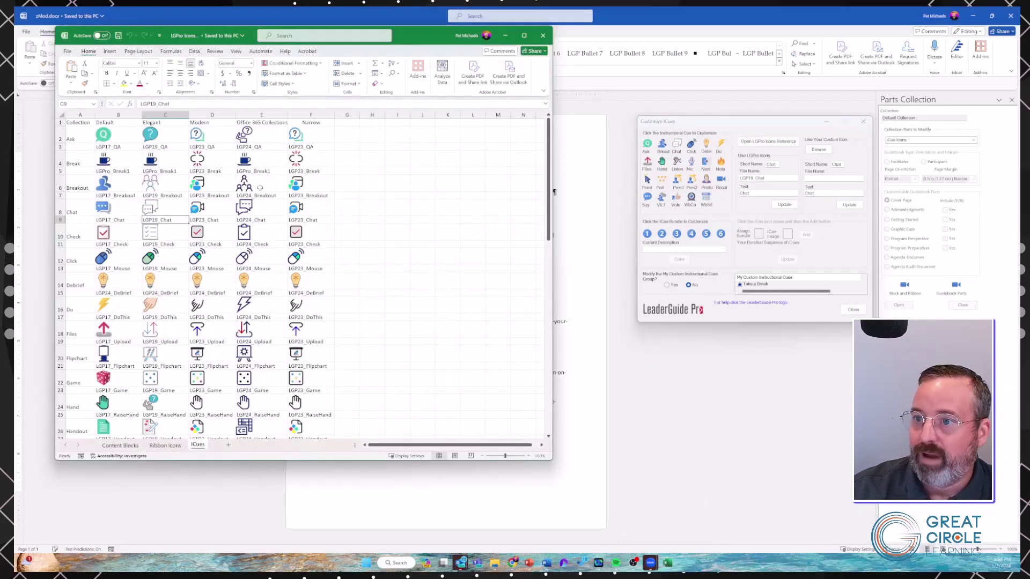
scroll(241, 289, down, 3)
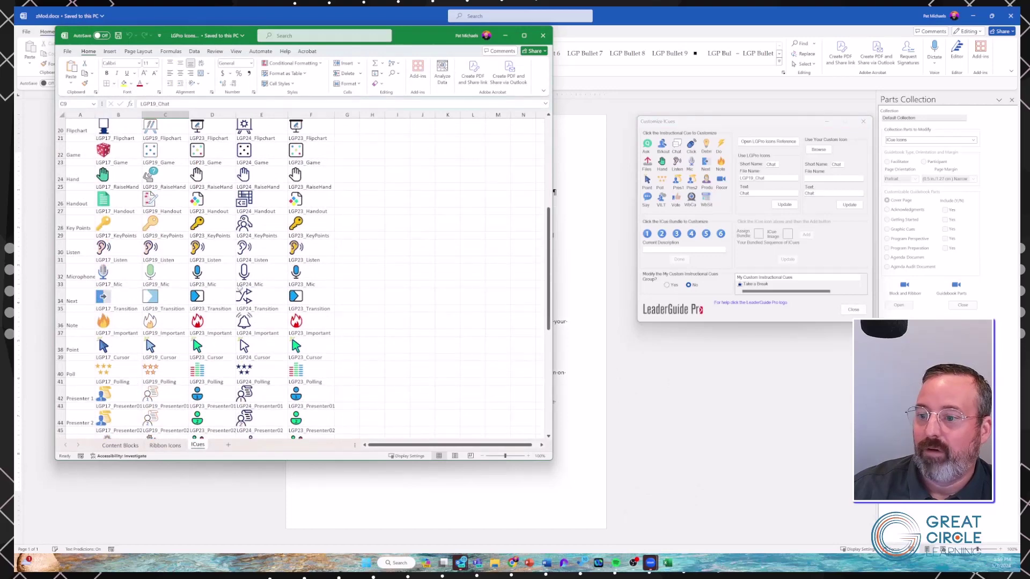
scroll(302, 278, up, 2)
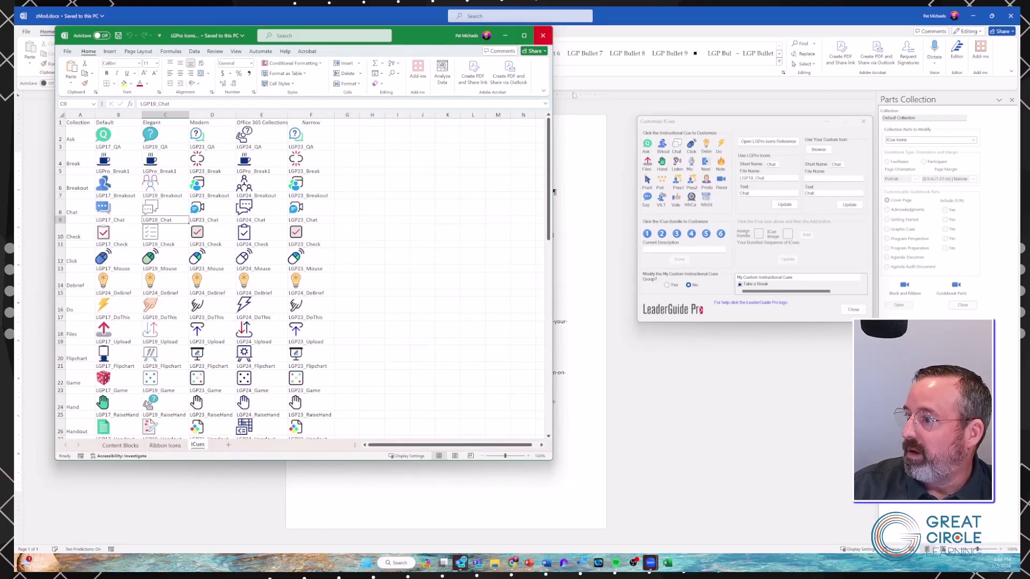
click(543, 35)
click(863, 122)
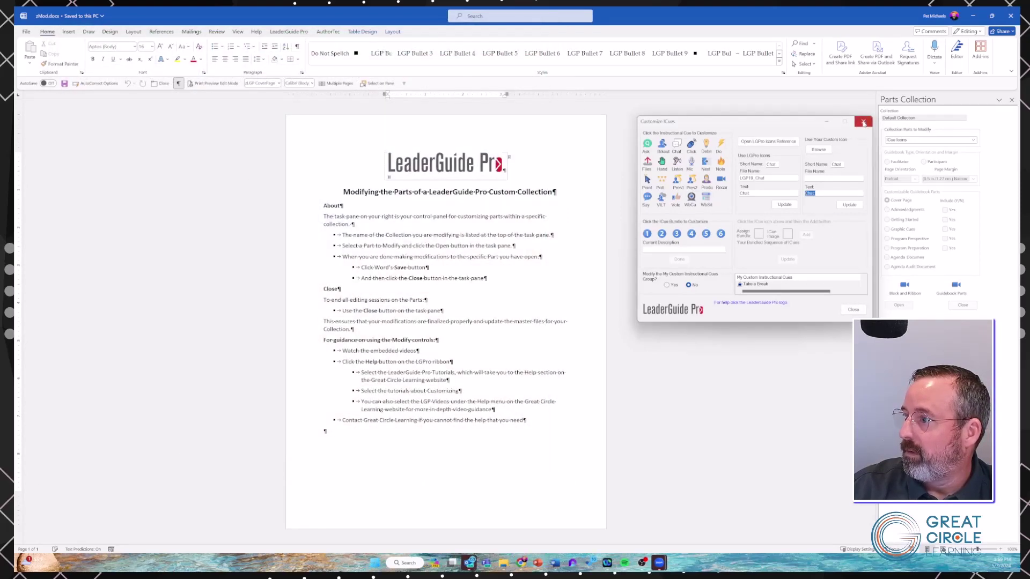
Open the Block and Ribbon Icons part of the Default Collection and move its dialog over the document page.
click(973, 141)
click(931, 148)
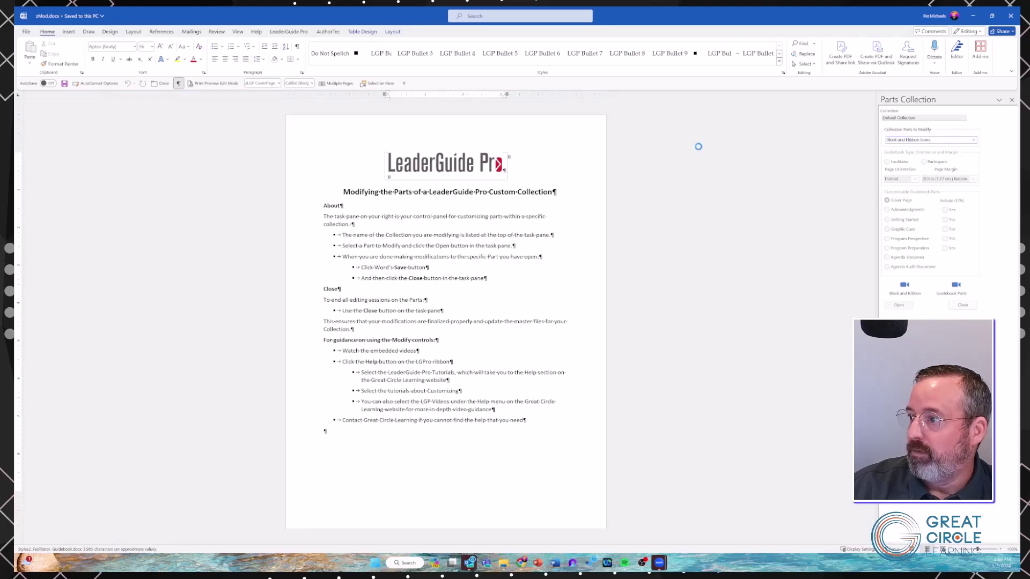
drag(294, 92, 494, 137)
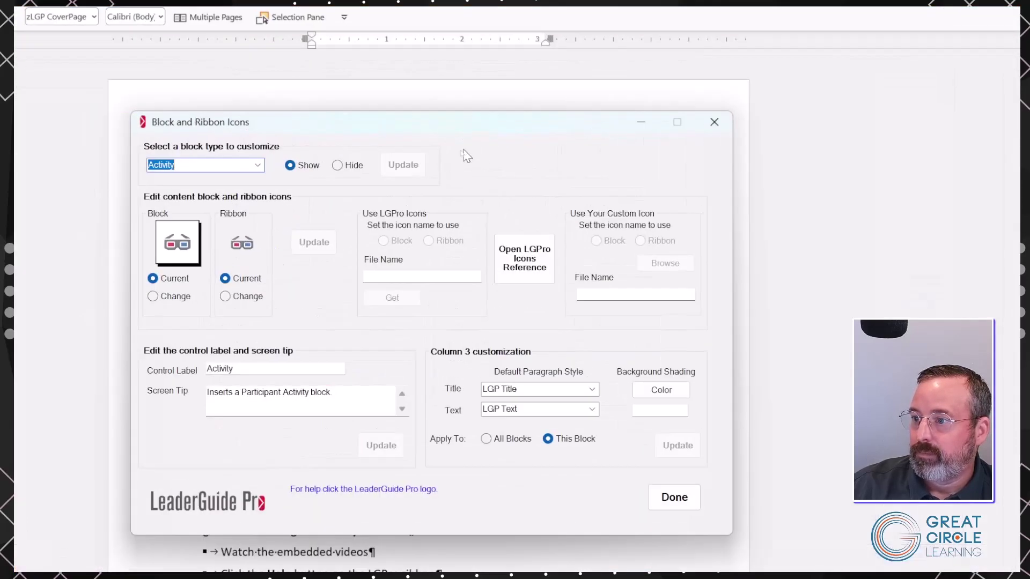
Choose the Do This block type, set its block icon to Change, and close the dialog without updating.
click(258, 165)
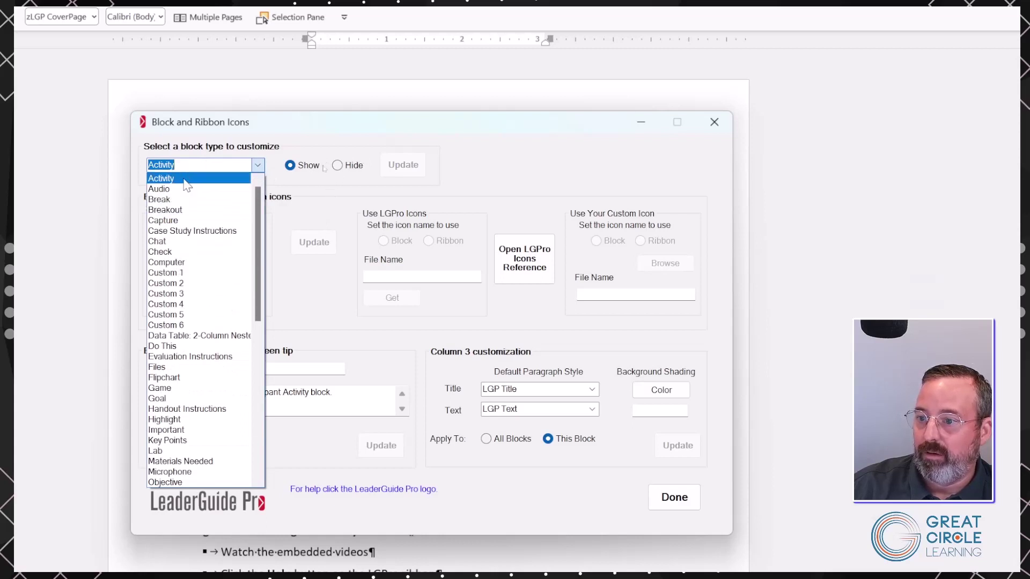
scroll(182, 213, down, 1)
scroll(182, 213, down, 3)
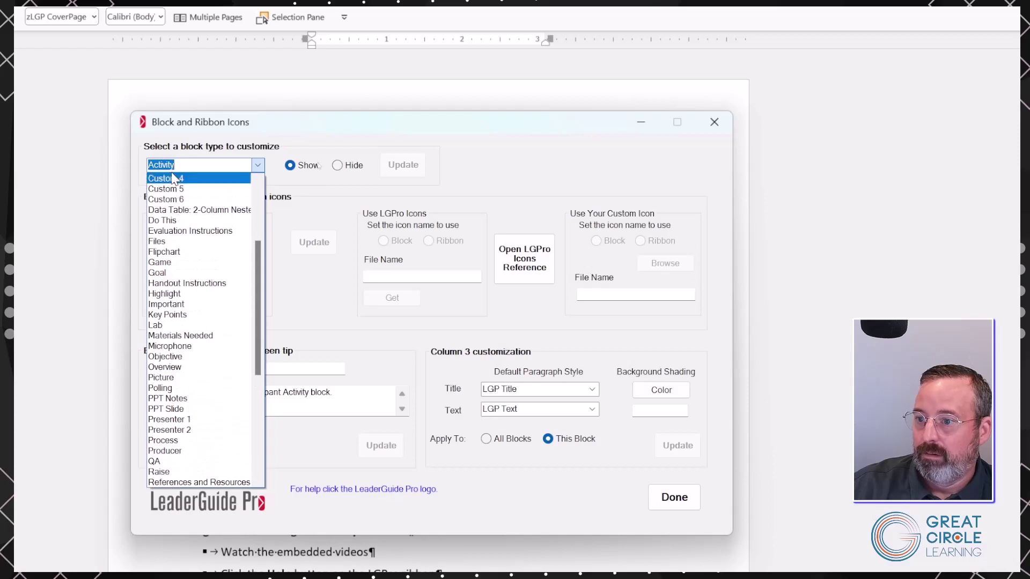
click(183, 221)
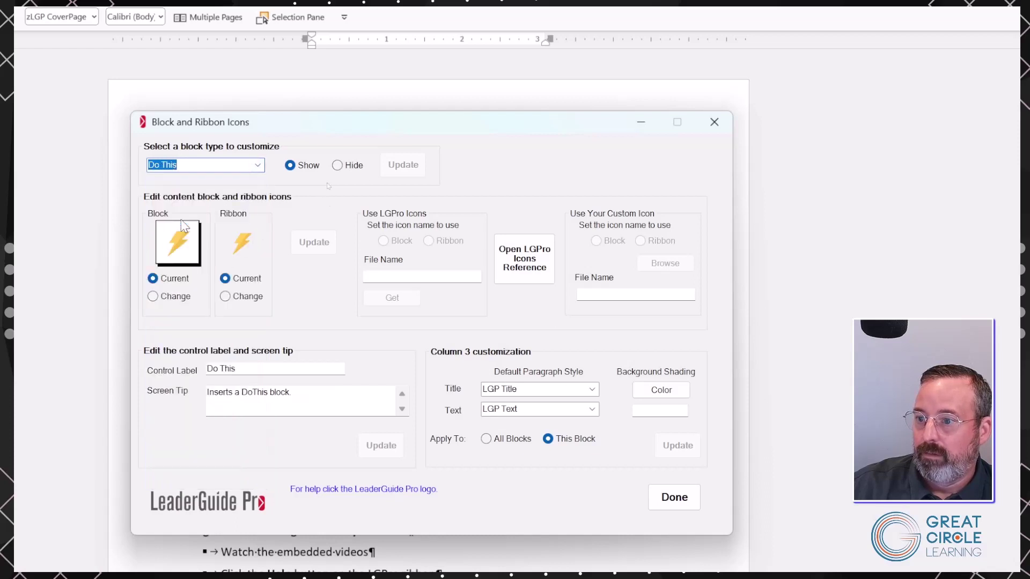
click(157, 298)
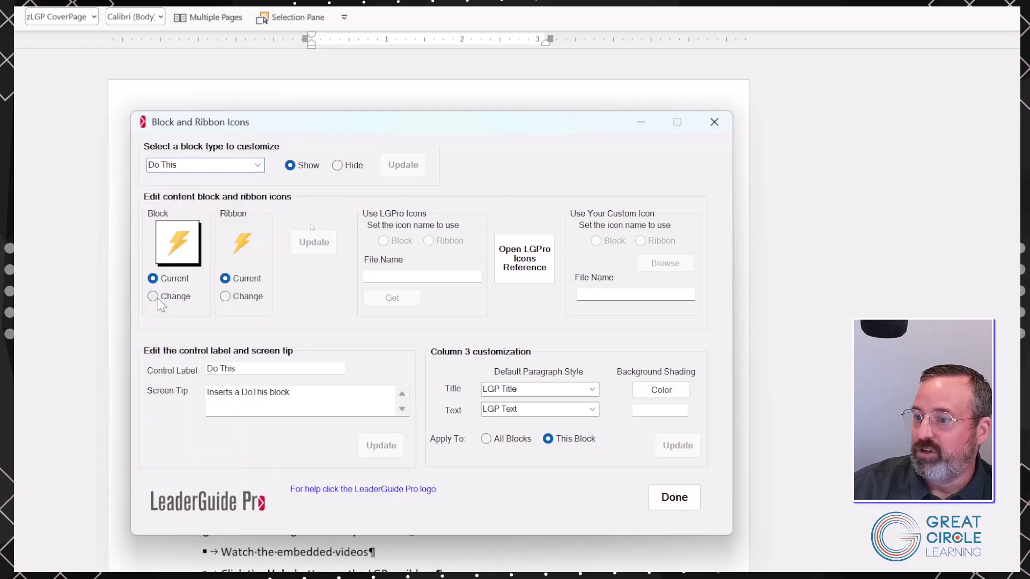
click(379, 280)
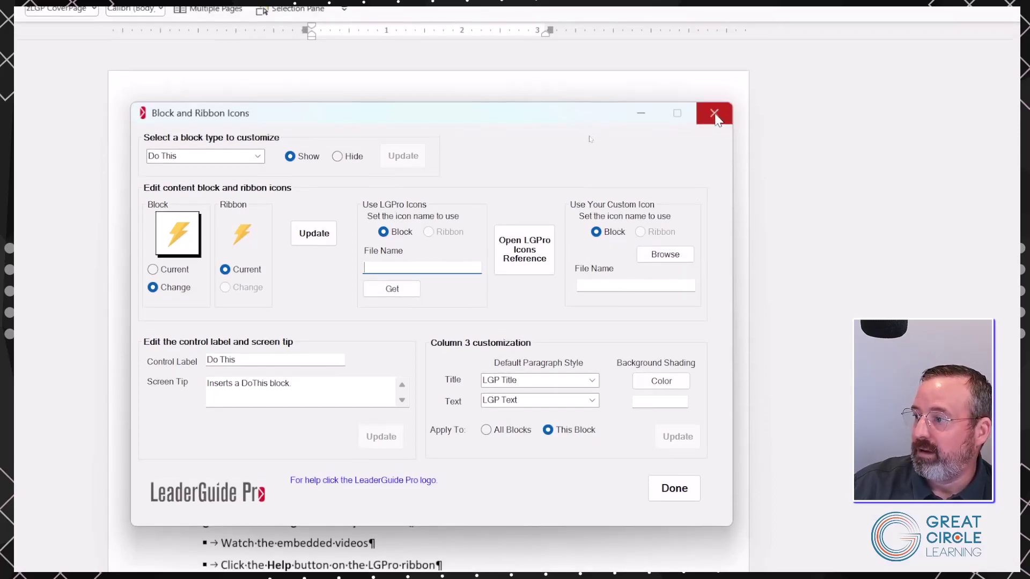
click(714, 114)
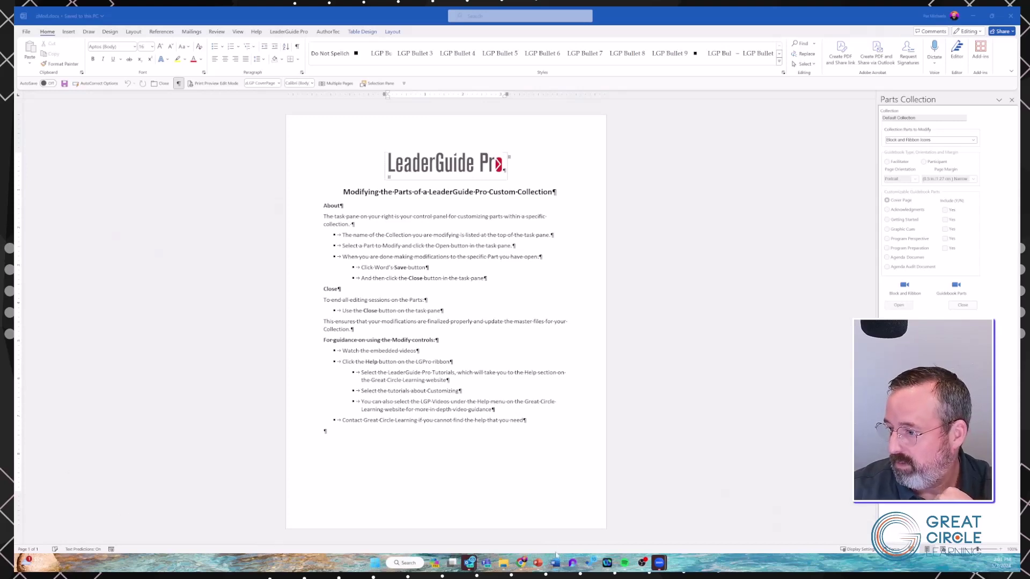
Minimize the collection modification document and bring up the DPLG_Vertical_Cover.docx cover page.
mouse_move(556, 565)
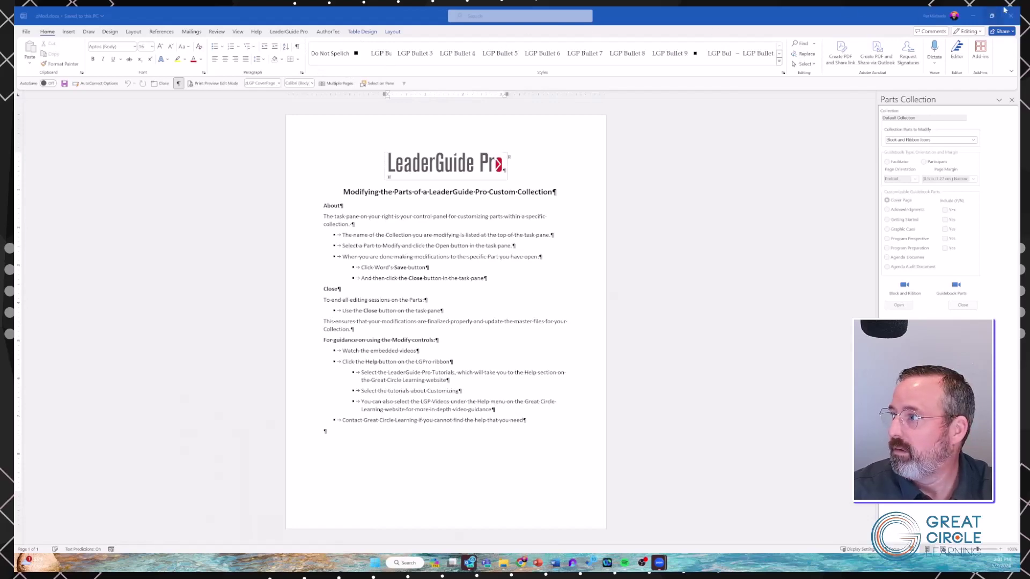
click(713, 22)
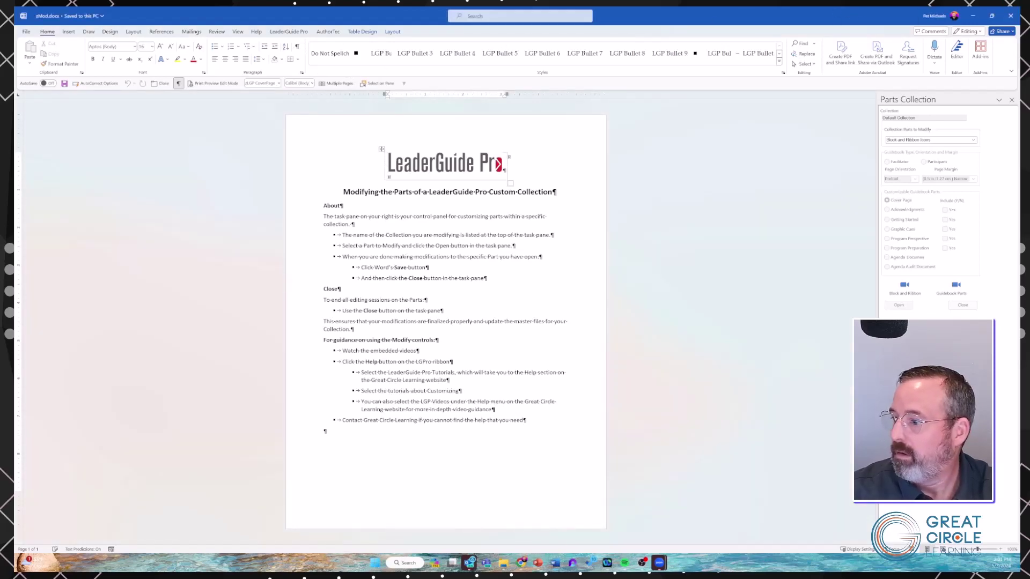
click(972, 16)
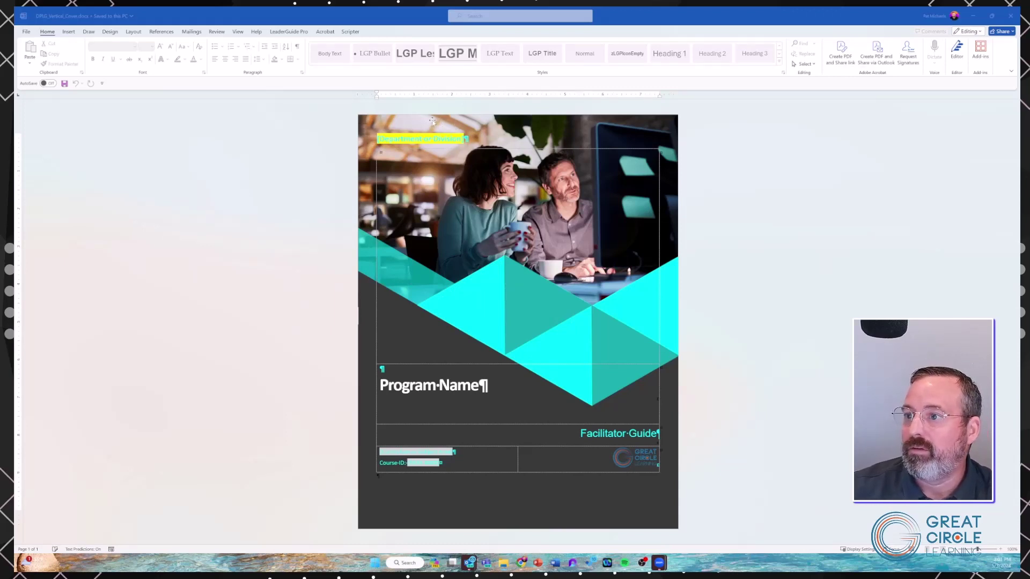
Select the cover's top picture shape and search for the Selection Pane command to display the cover's object list.
click(397, 124)
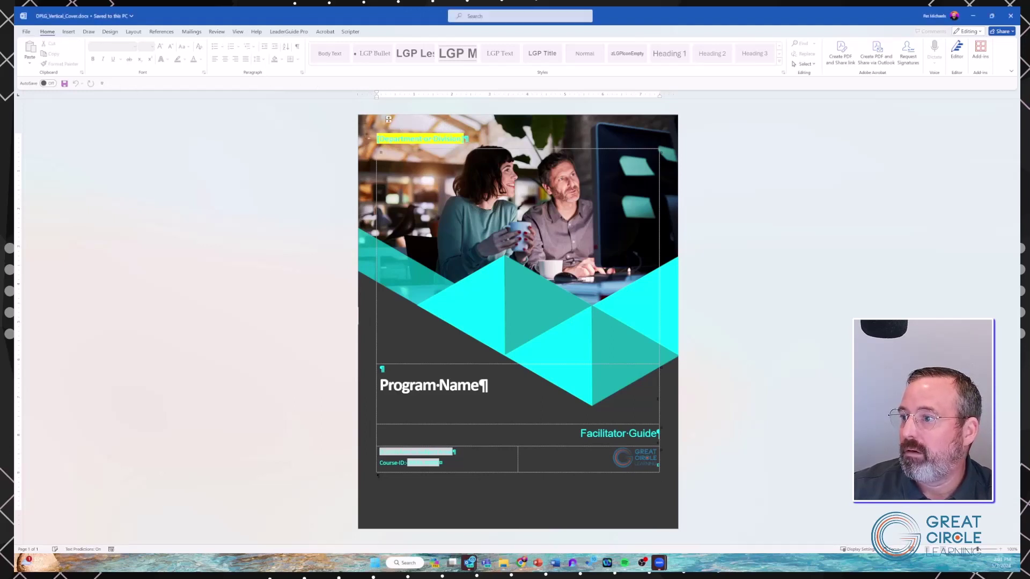
right_click(390, 122)
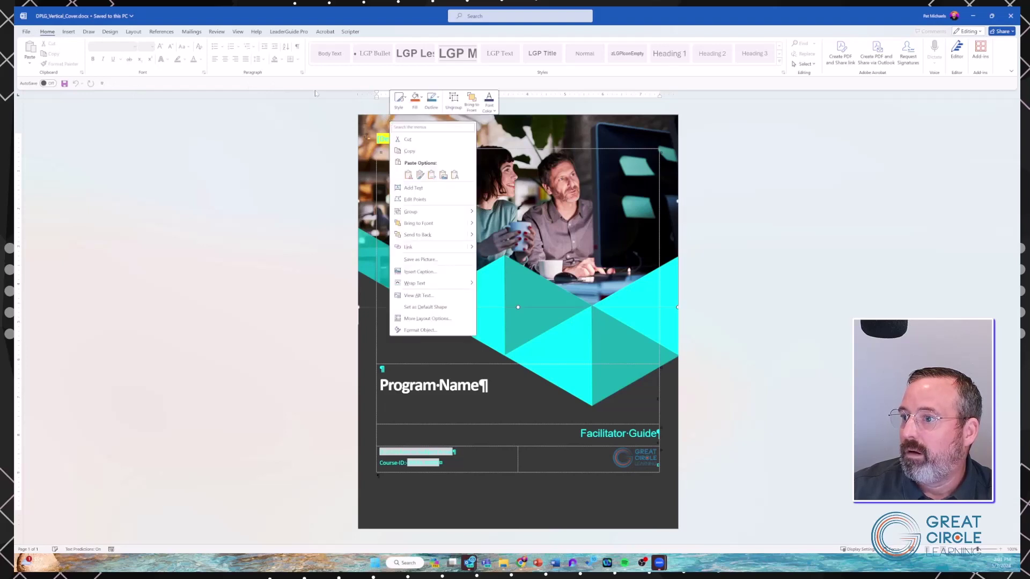
click(469, 21)
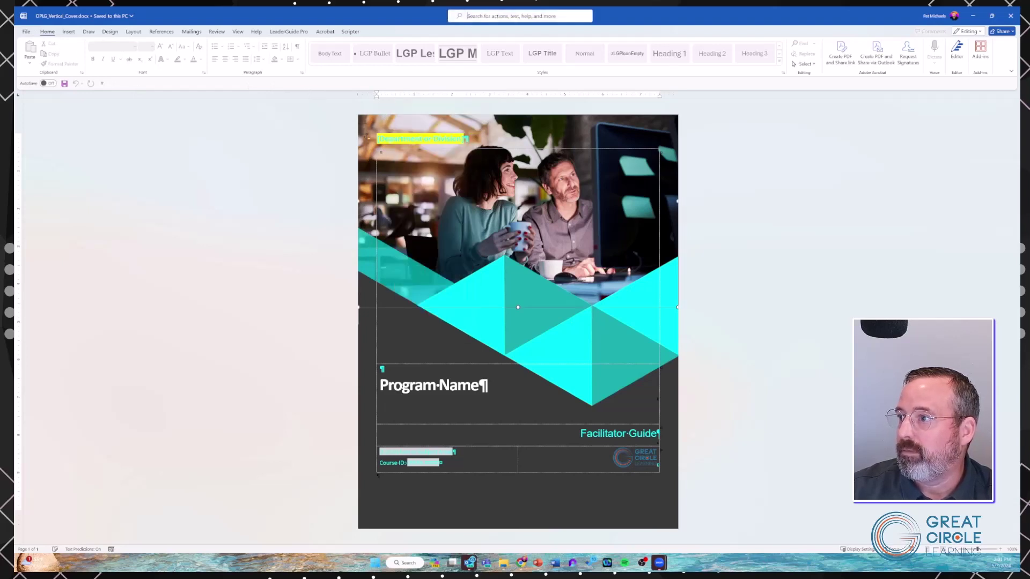
text(sele)
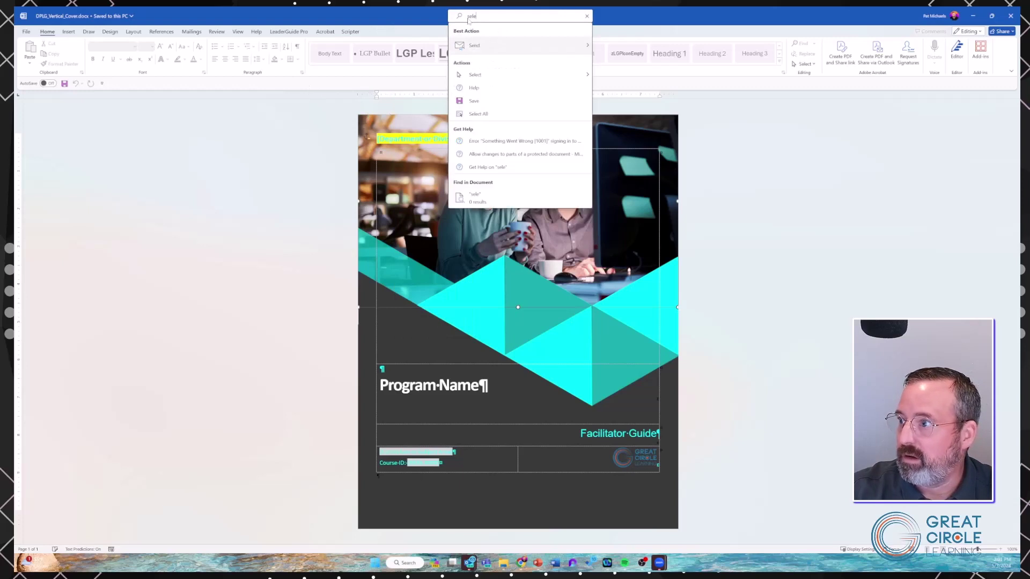
text(c)
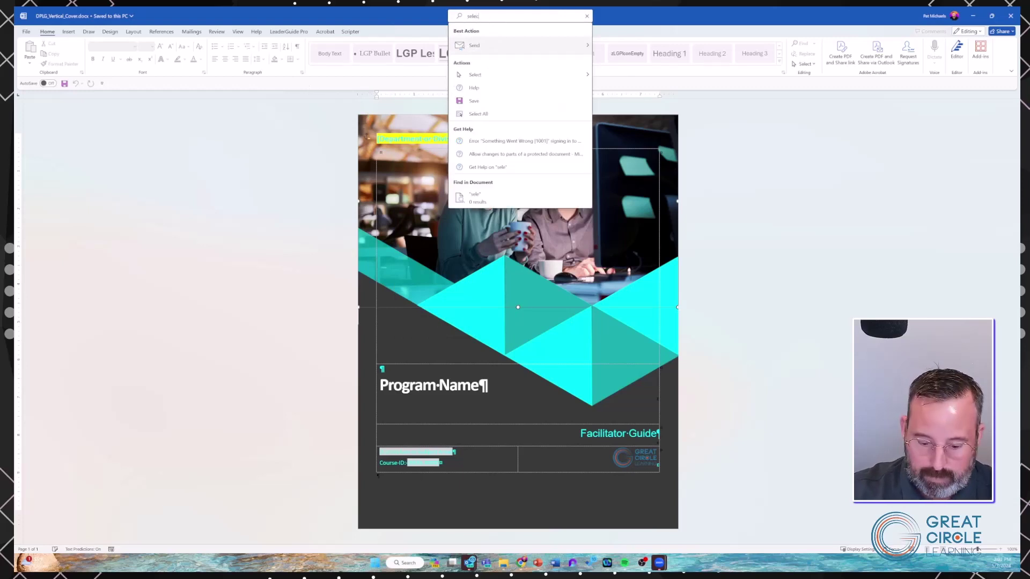
text(tion)
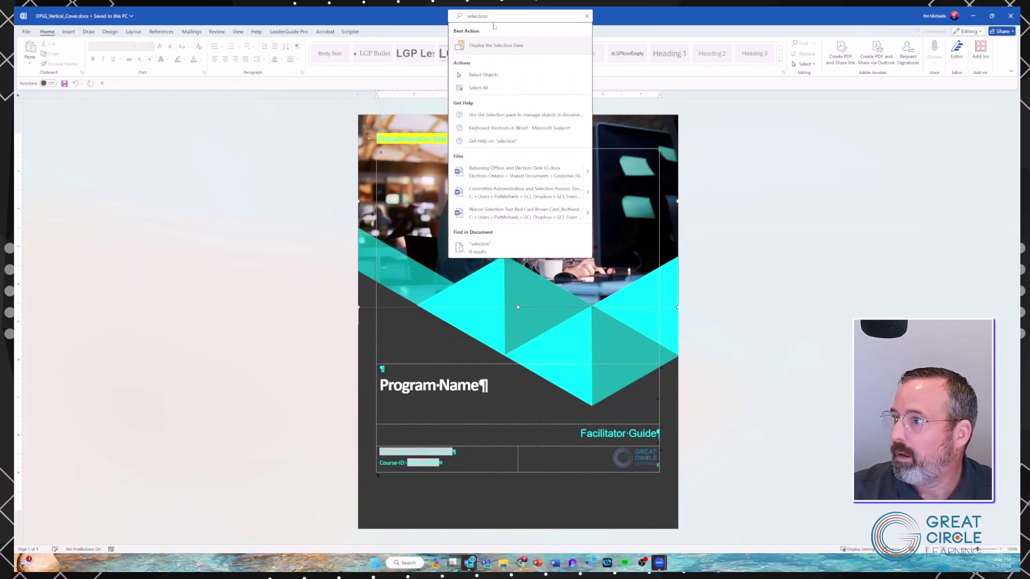
click(497, 47)
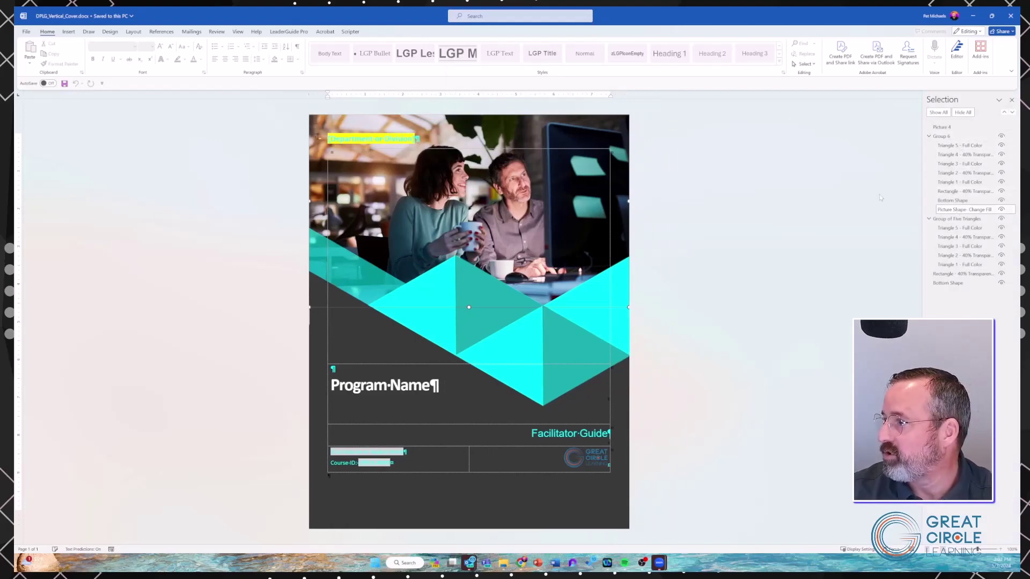
Replace the picture fill of the cover's top shape with the stock image of the bridge in fog.
right_click(523, 124)
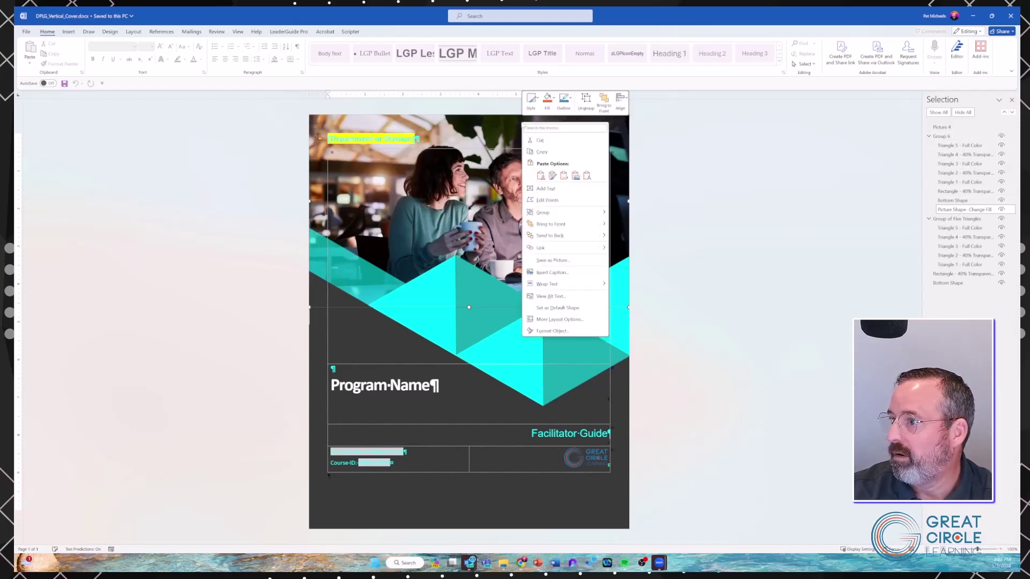
click(554, 99)
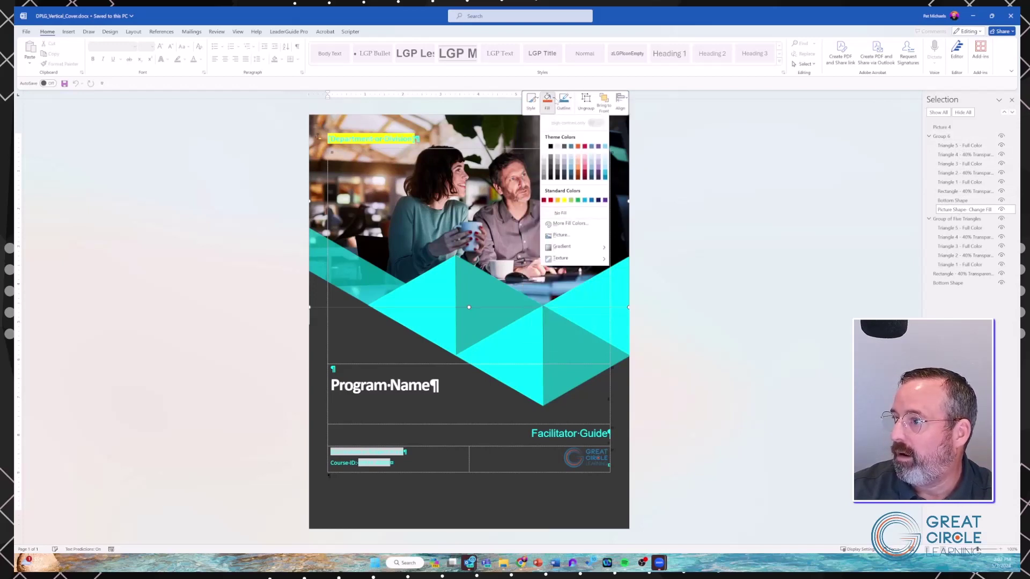
click(560, 236)
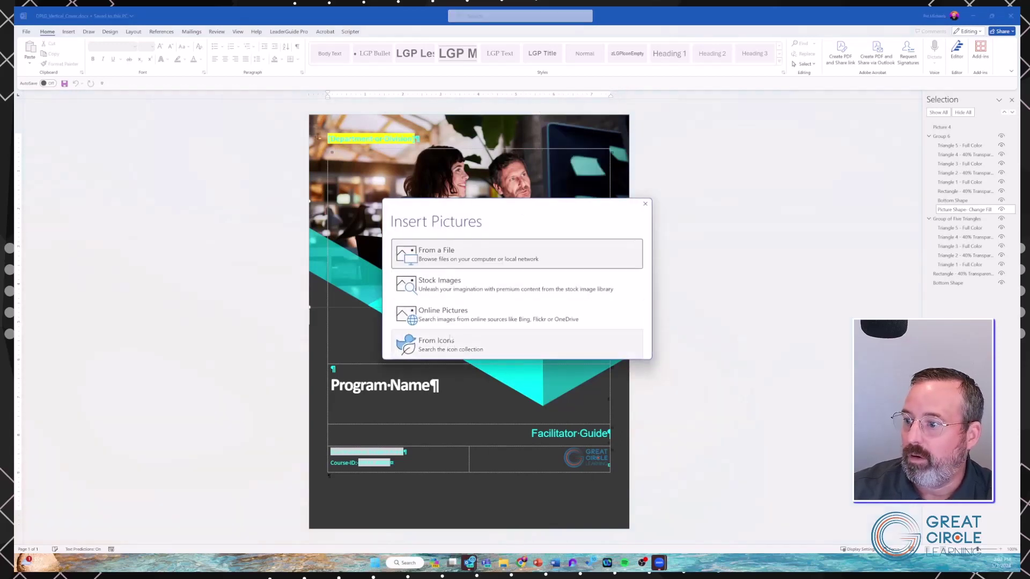
click(450, 289)
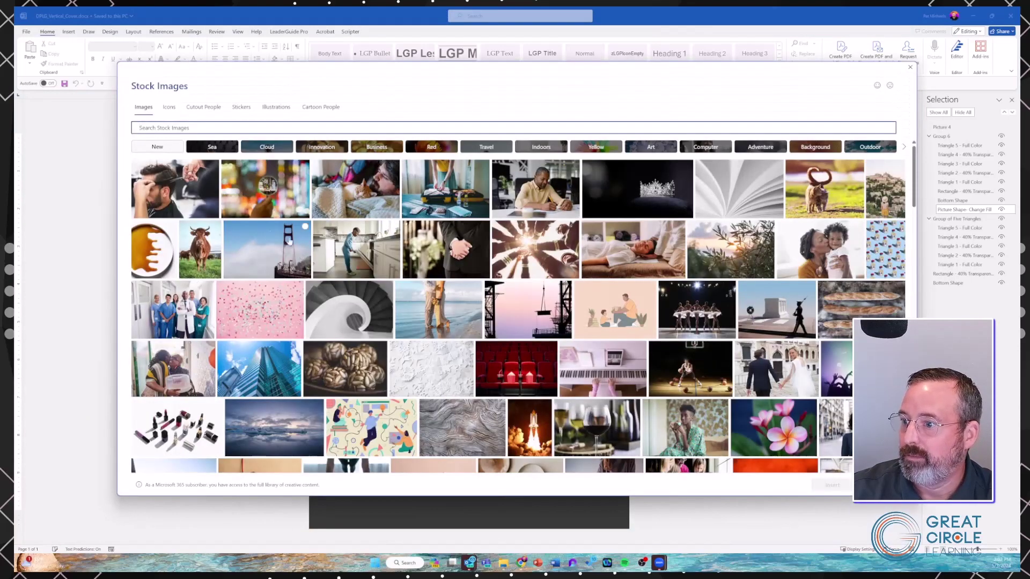
click(289, 242)
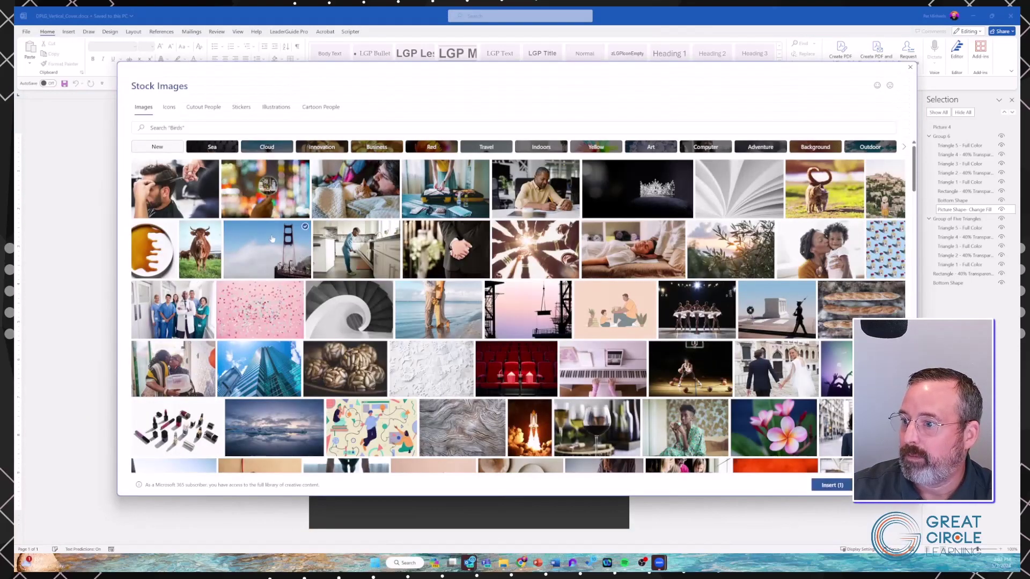
click(832, 485)
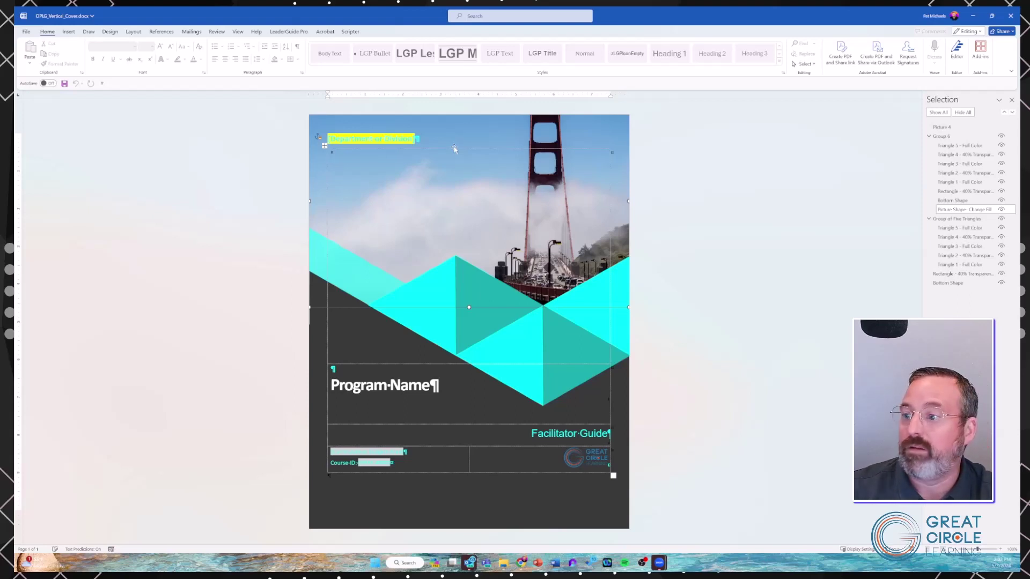
click(322, 291)
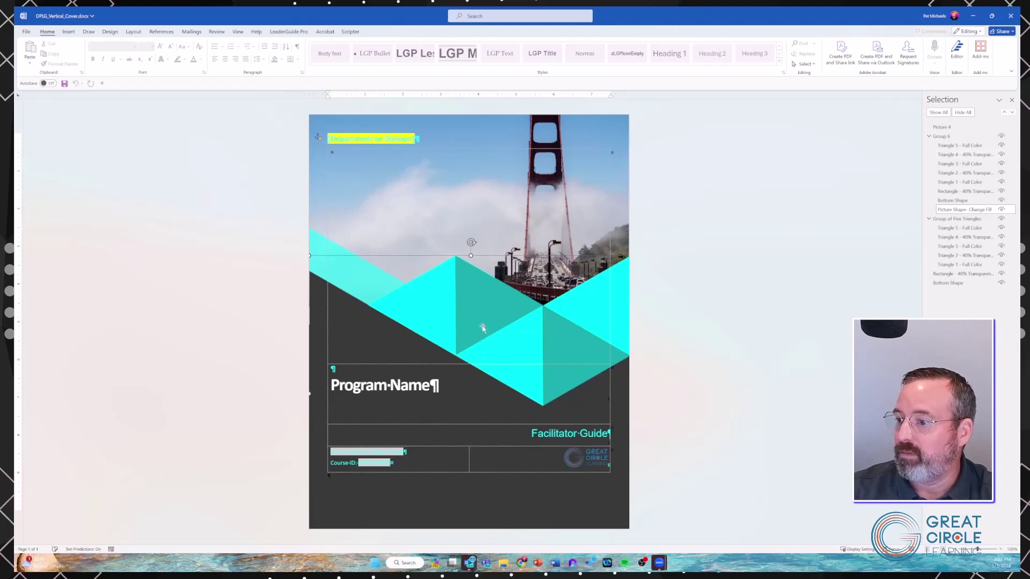
right_click(369, 502)
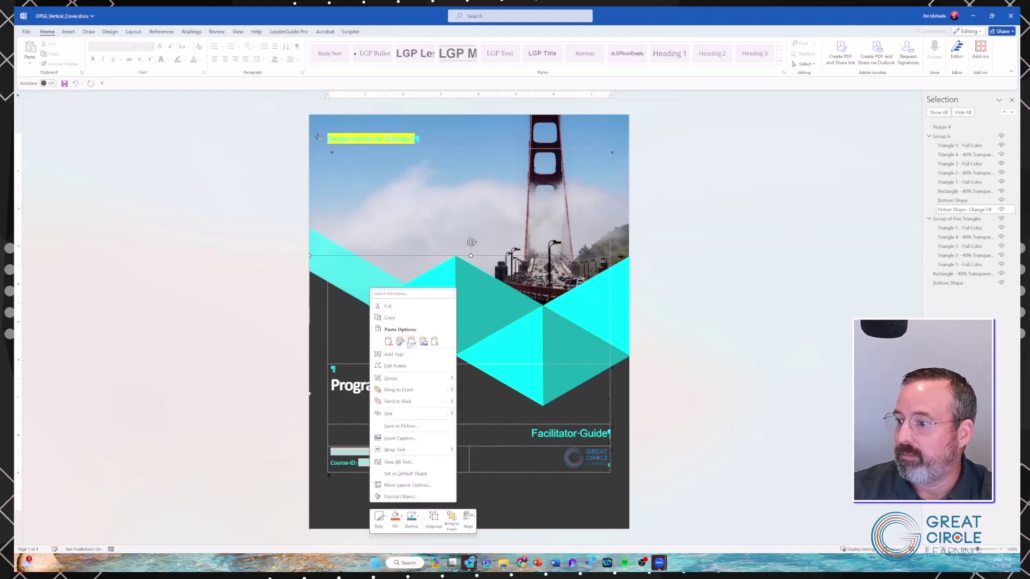
click(313, 351)
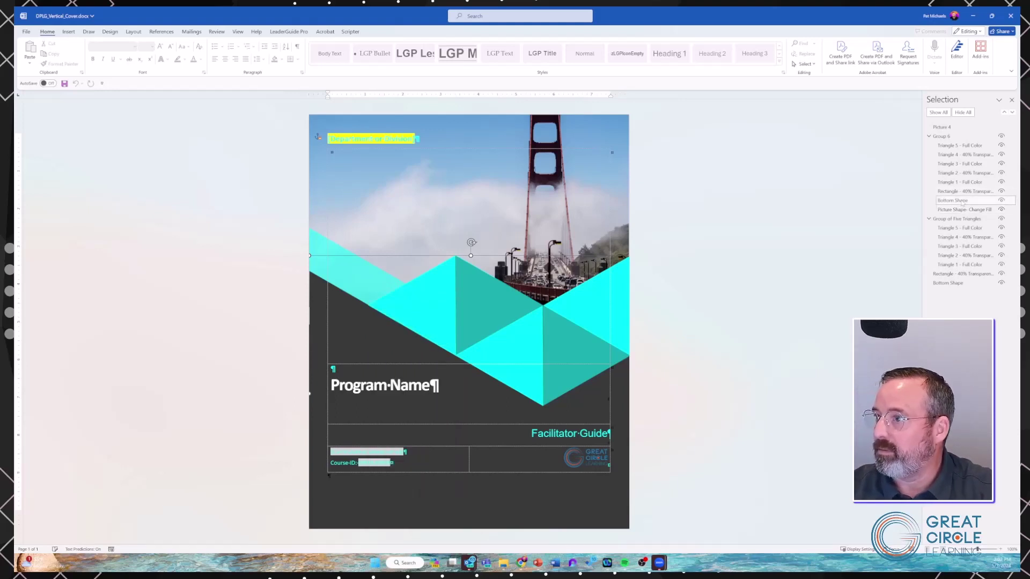
key(Escape)
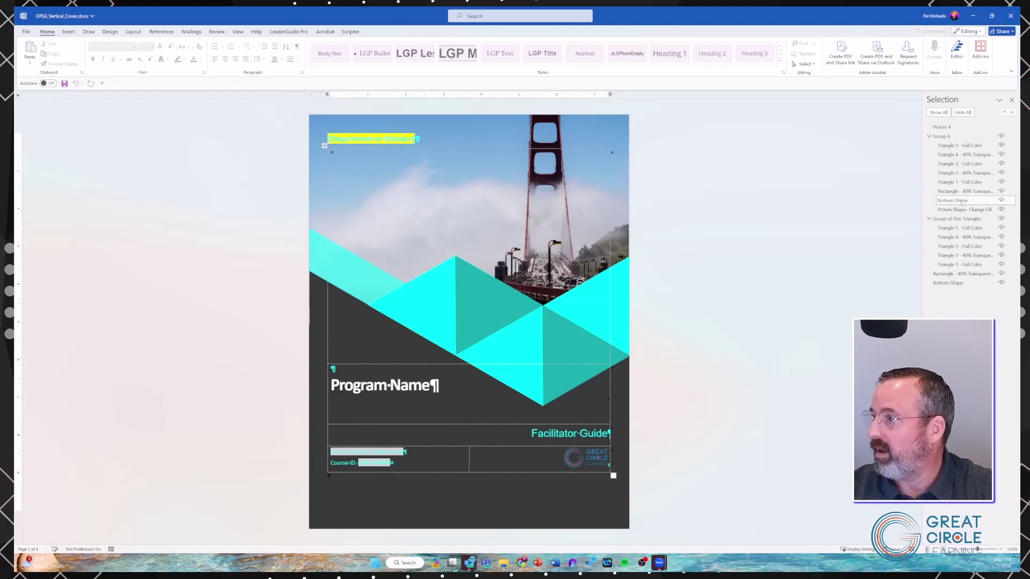
click(441, 276)
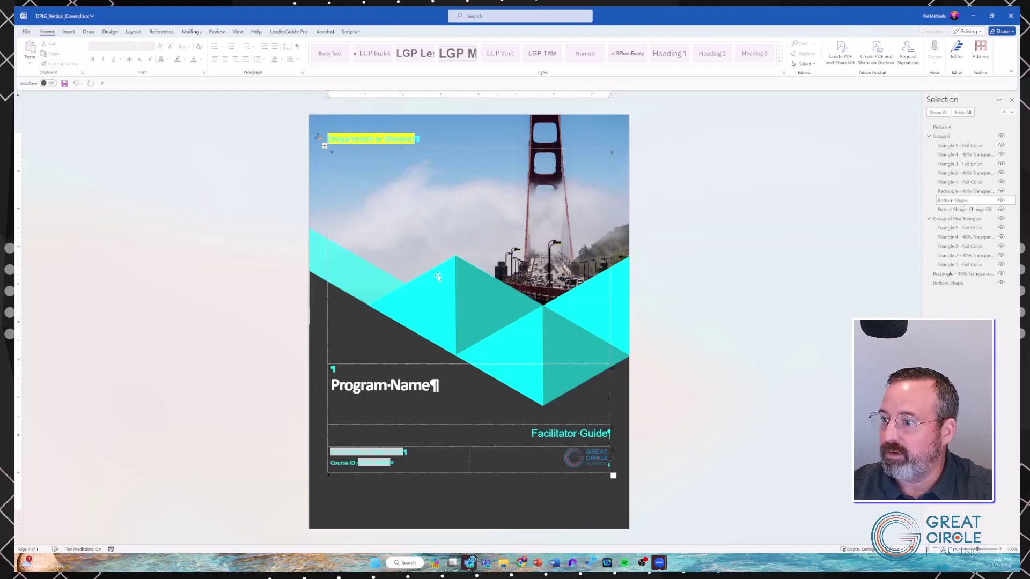
right_click(441, 277)
click(483, 256)
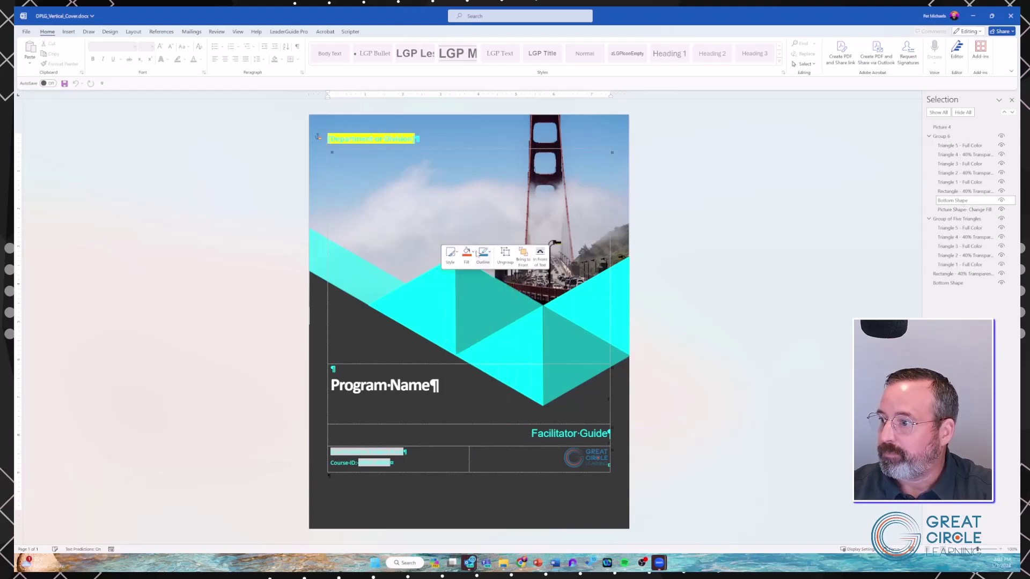
click(474, 256)
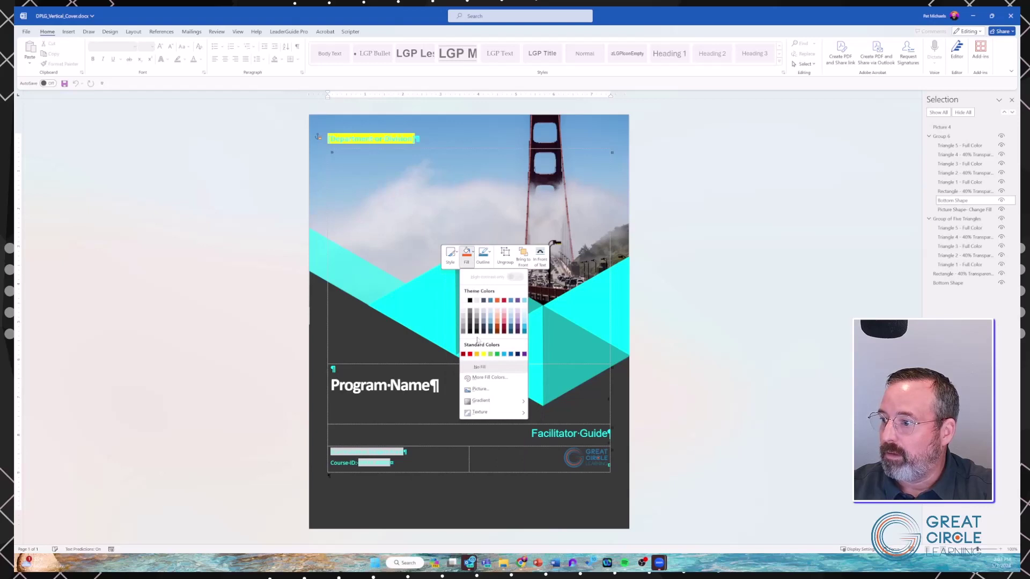
Fill the cover's dark bottom shape with the dark orange theme color.
click(346, 304)
right_click(347, 304)
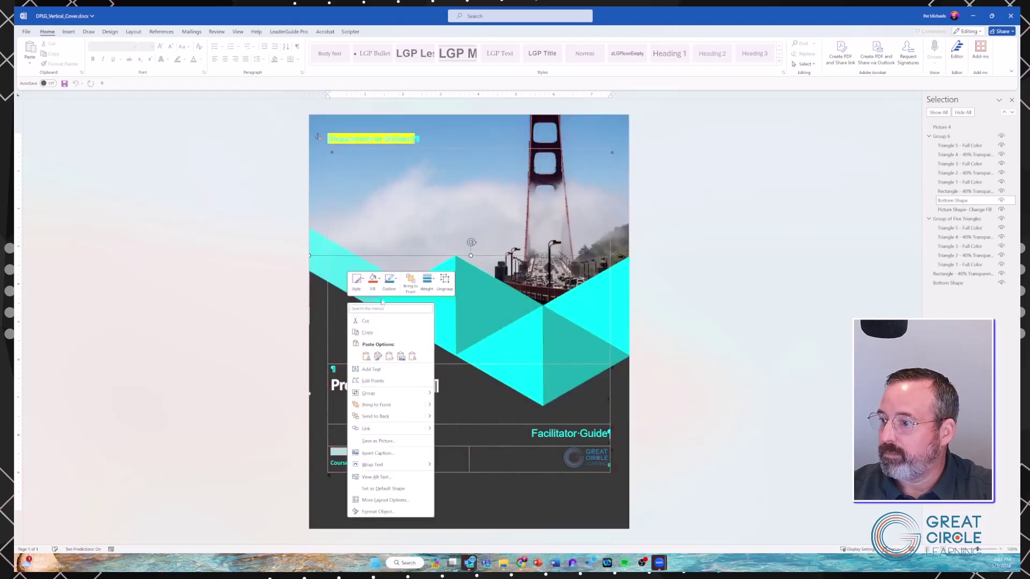
click(373, 282)
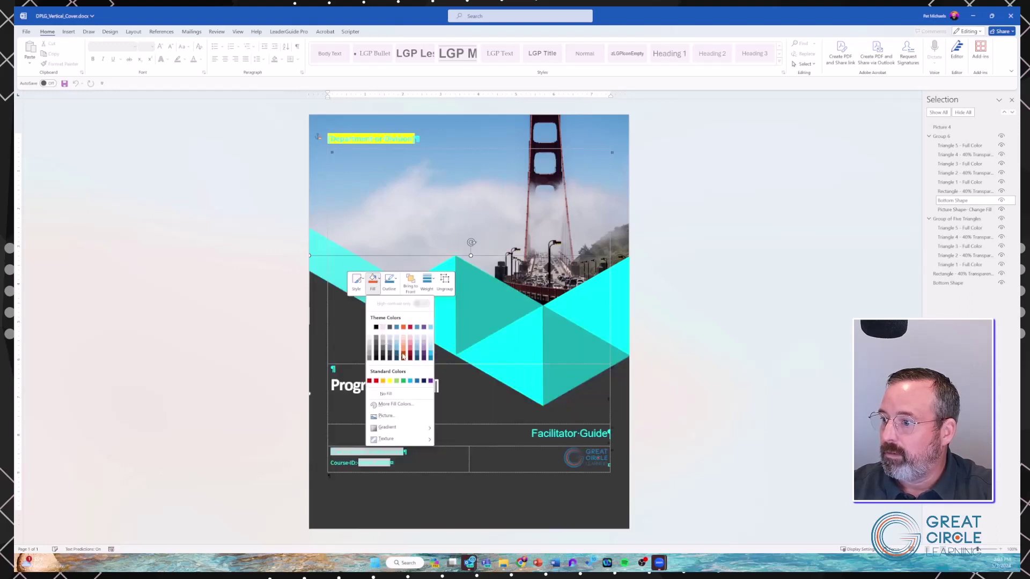
click(403, 356)
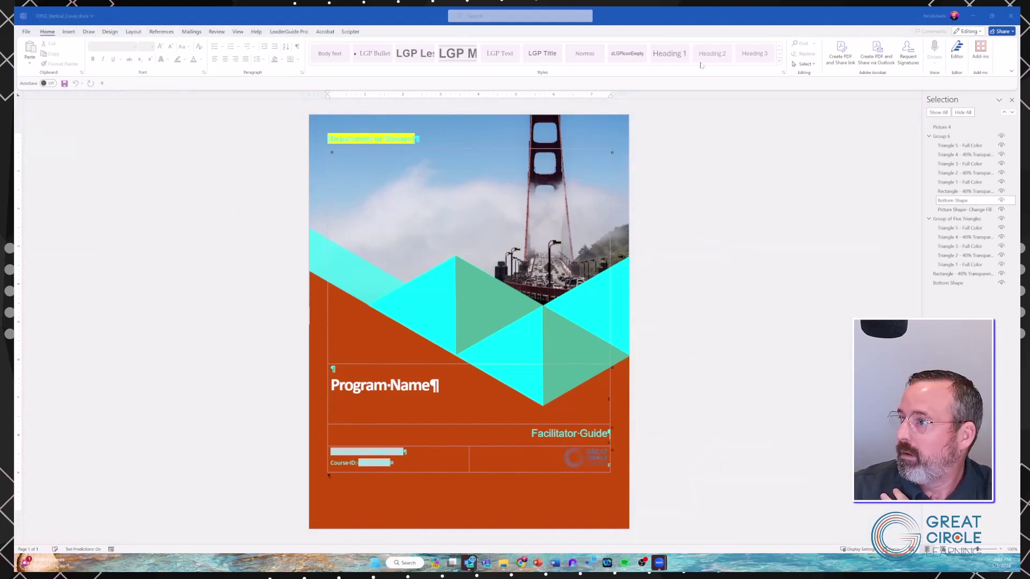
Minimize the recolored cover and look at the cover design with the circular bookshelf picture.
click(974, 16)
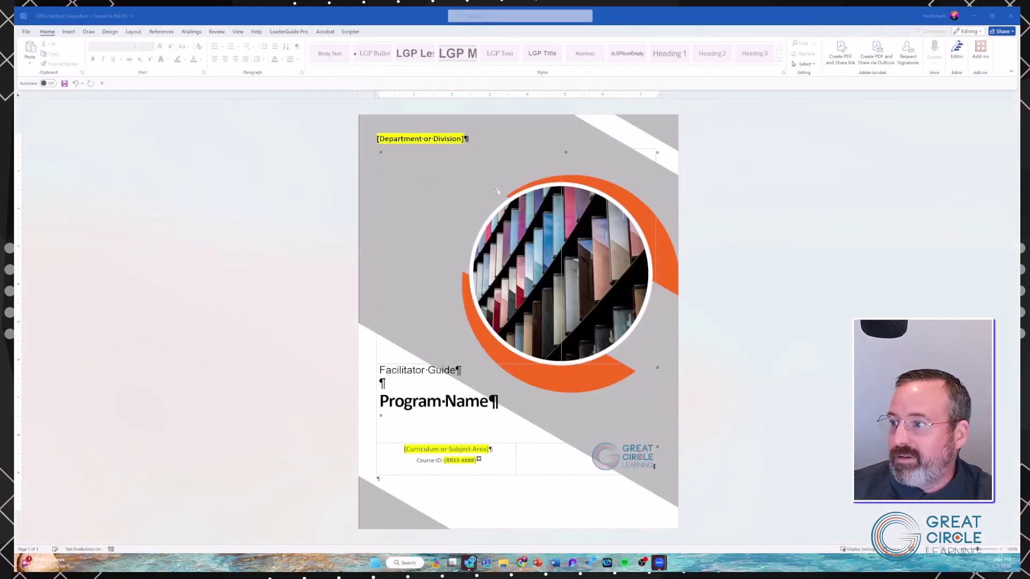
click(526, 230)
click(520, 221)
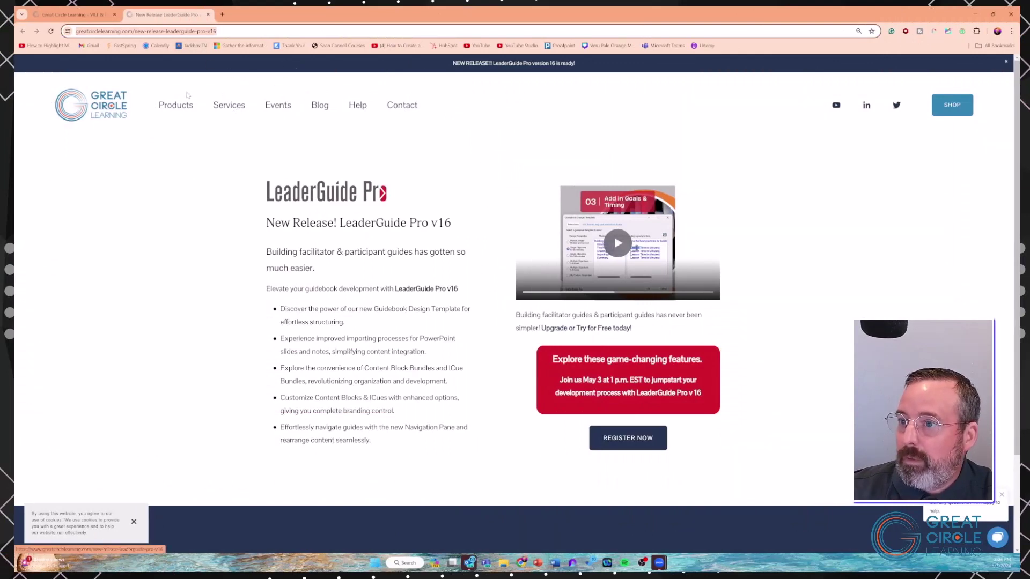
Go to the Great Circle Learning home page and open the LeaderGuide Pro version 16 release page from its announcement.
click(95, 116)
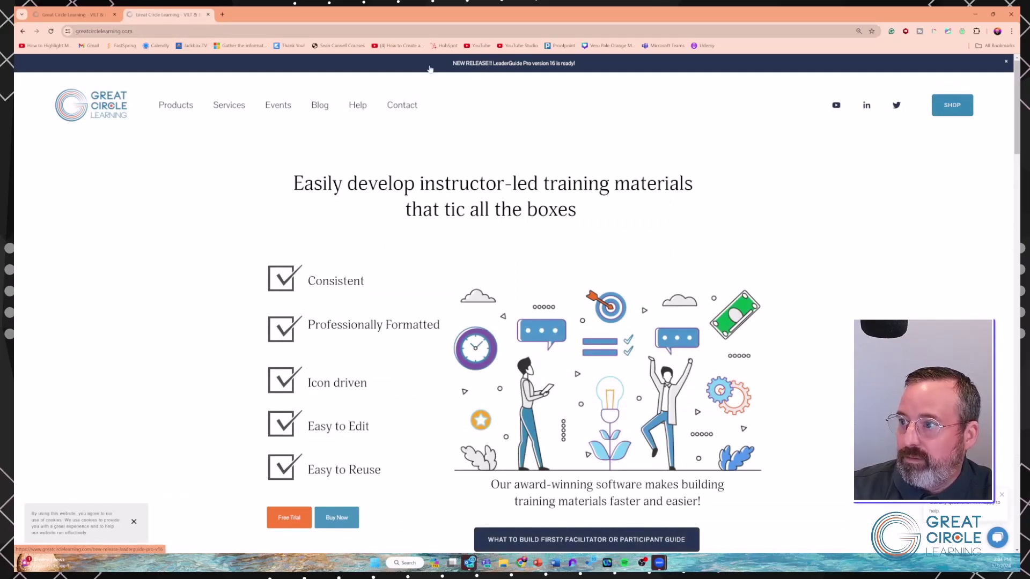
click(472, 65)
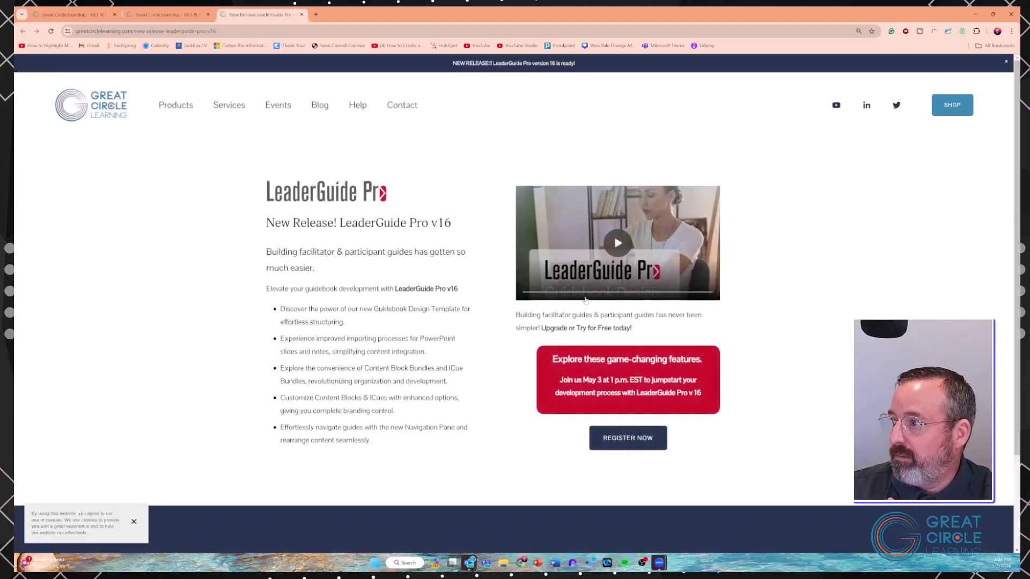
scroll(586, 300, down, 3)
scroll(457, 222, up, 3)
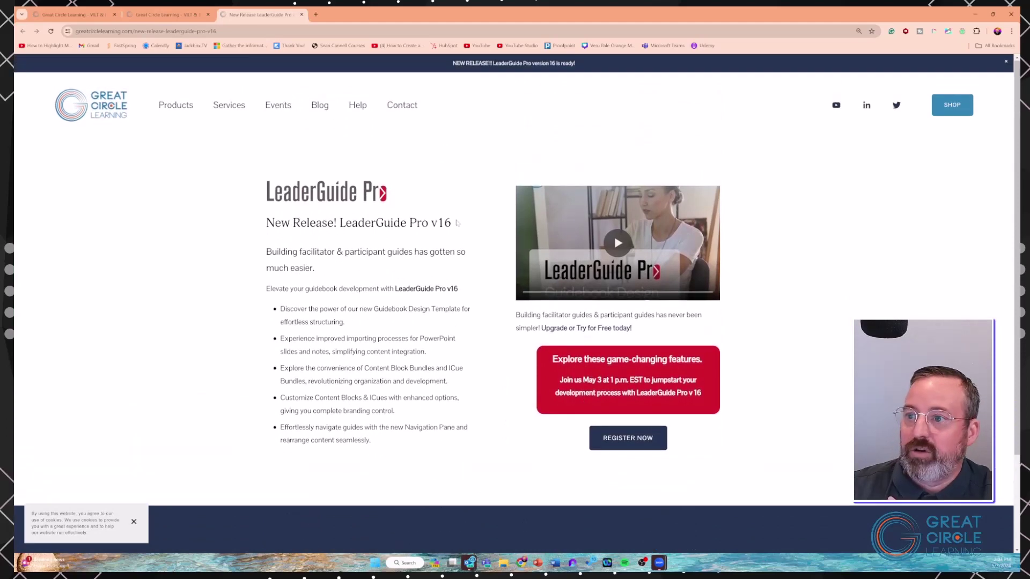
Open the website's products page and go to the free trial download form for LeaderGuide Pro.
click(166, 111)
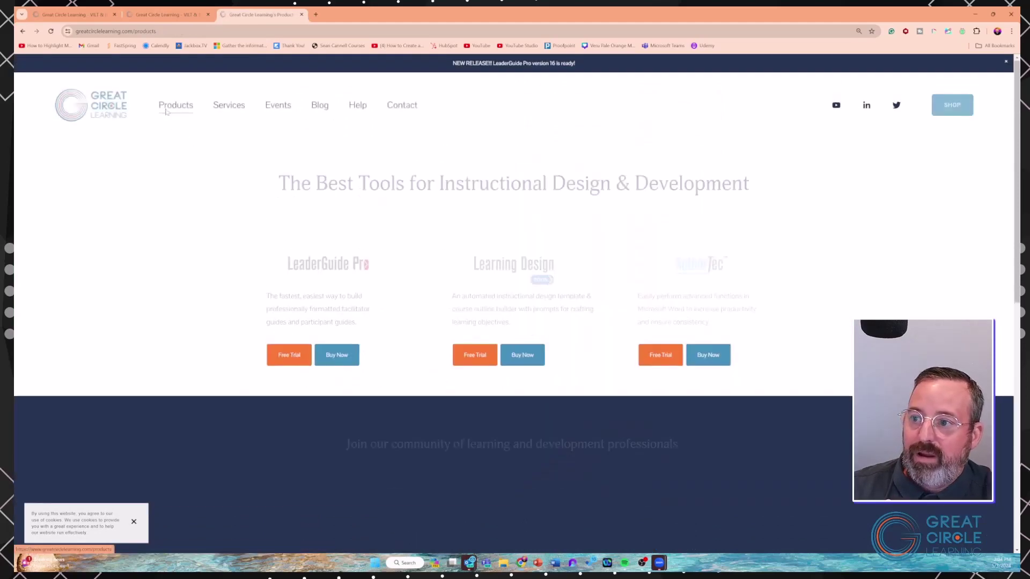
click(288, 355)
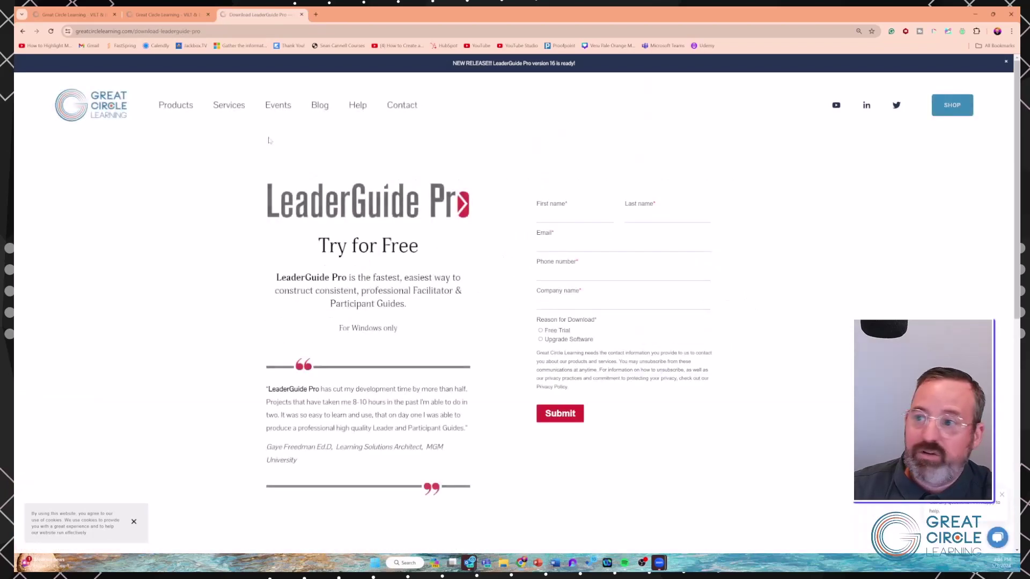
click(226, 32)
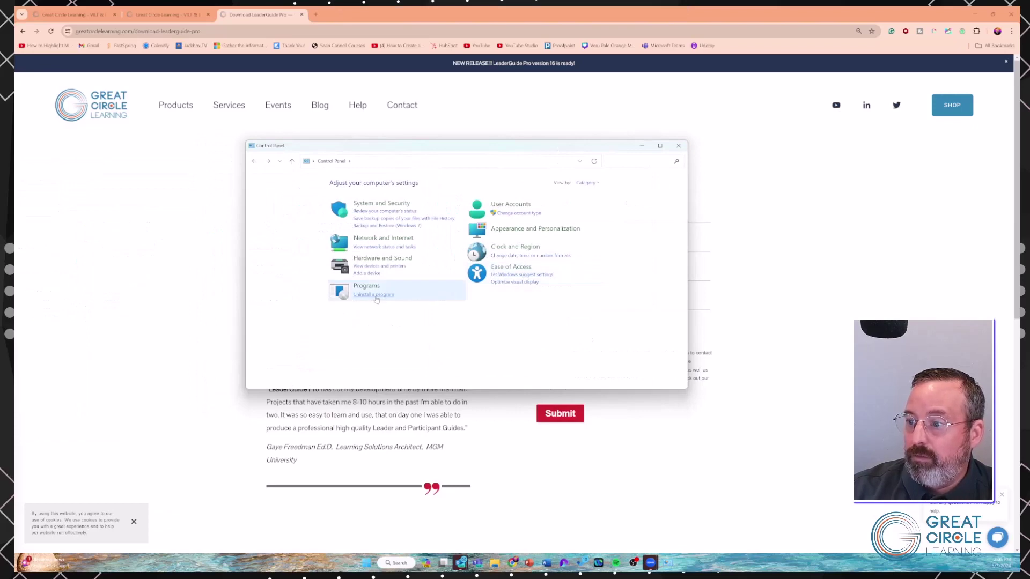
In Control Panel, open the list of programs that can be uninstalled and select Camtasia 2023.
click(375, 298)
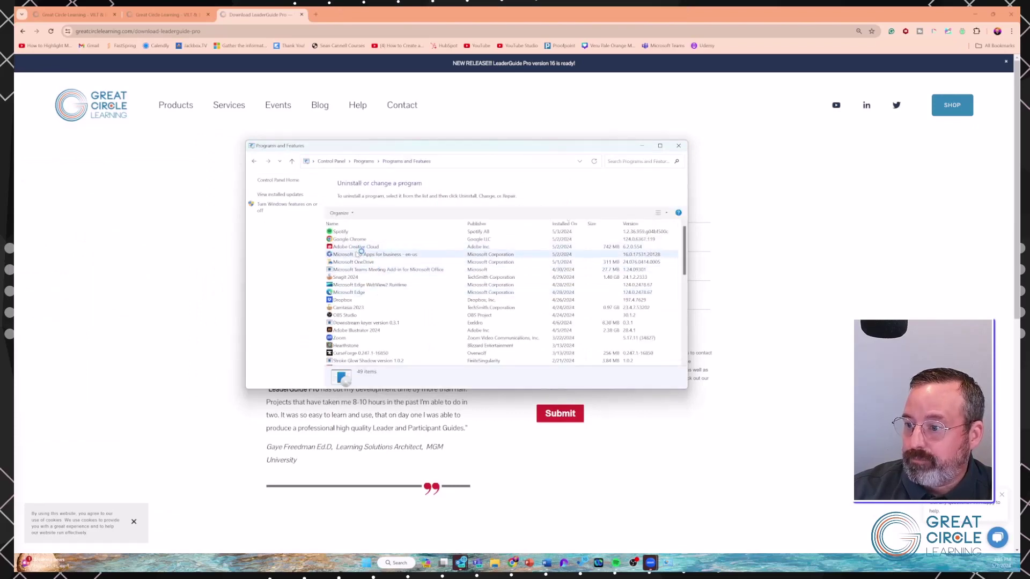
scroll(359, 257, down, 2)
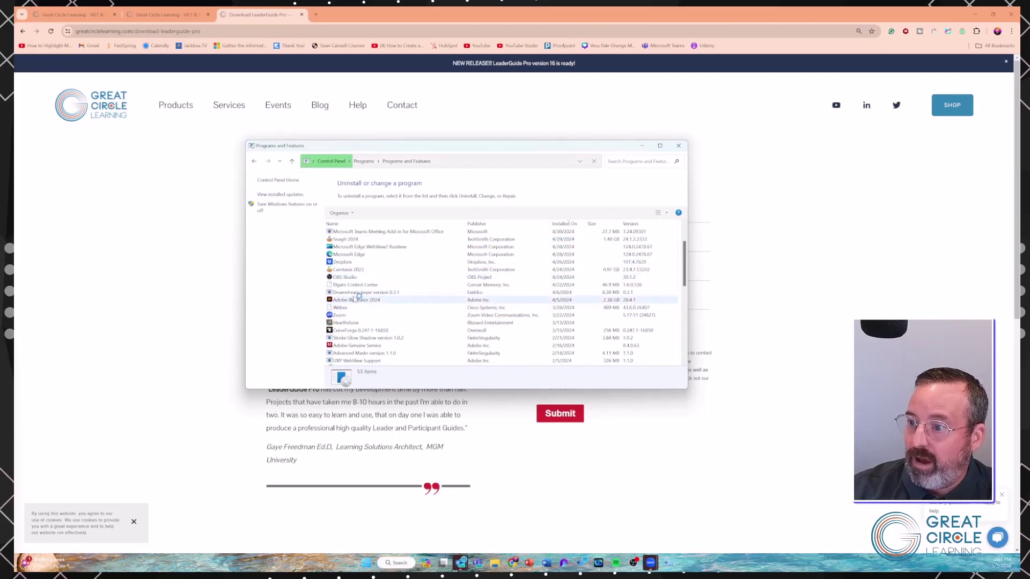
scroll(356, 298, down, 1)
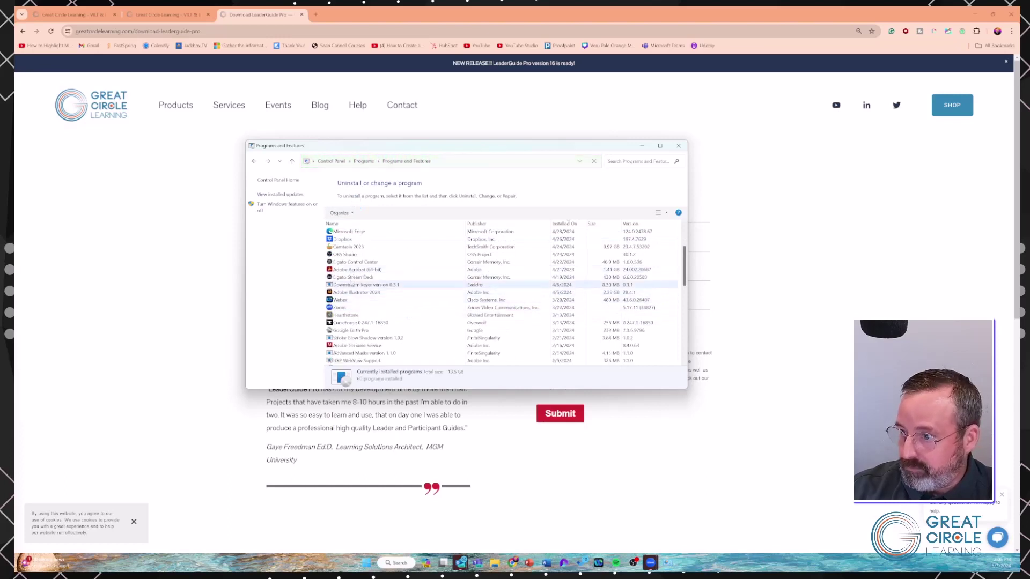
click(349, 248)
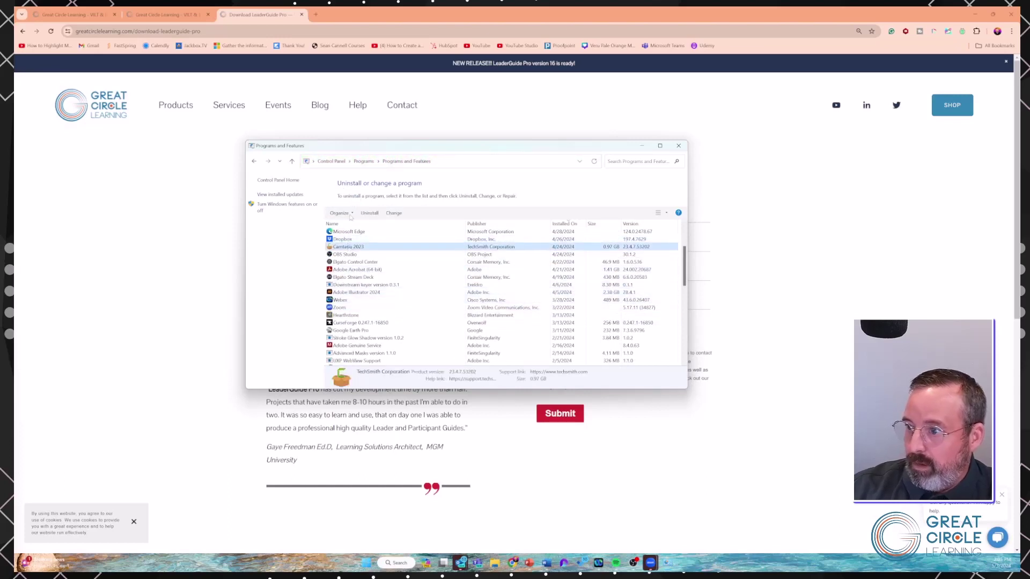
Look through the installed programs, select Stroke Glow Shadow version 1.0.2, and close the Programs and Features window.
scroll(367, 260, down, 1)
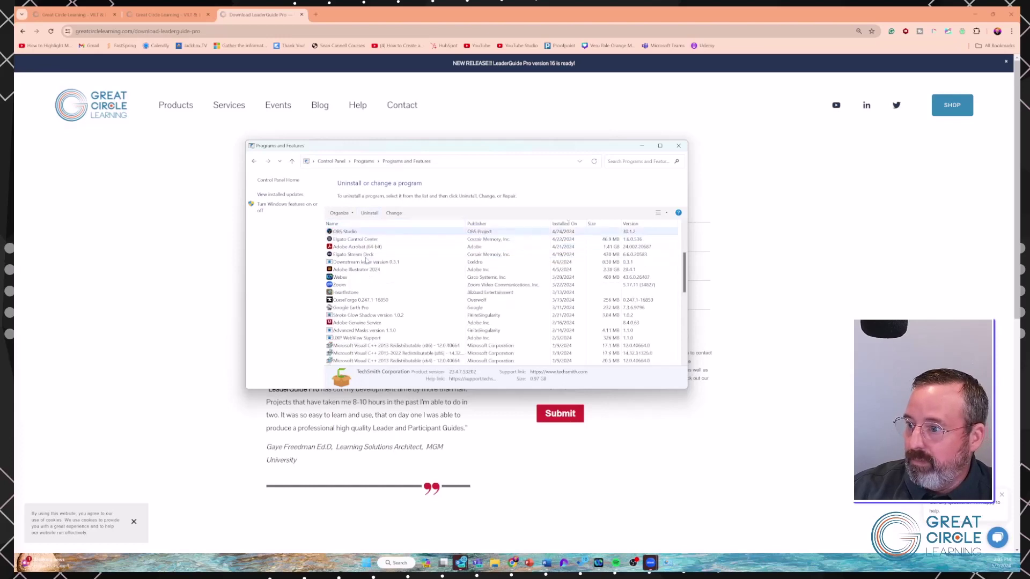
scroll(366, 261, down, 4)
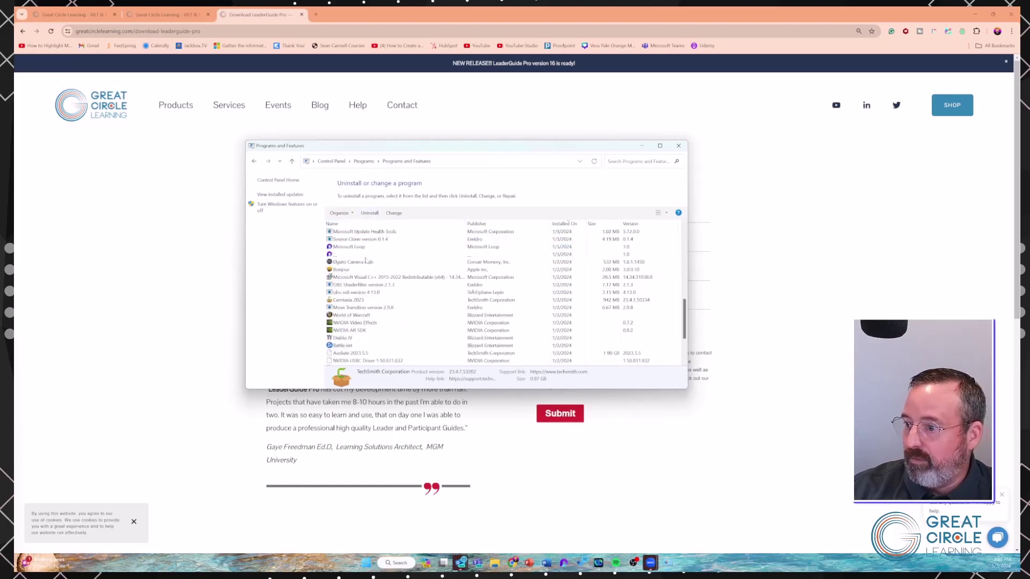
scroll(365, 261, up, 6)
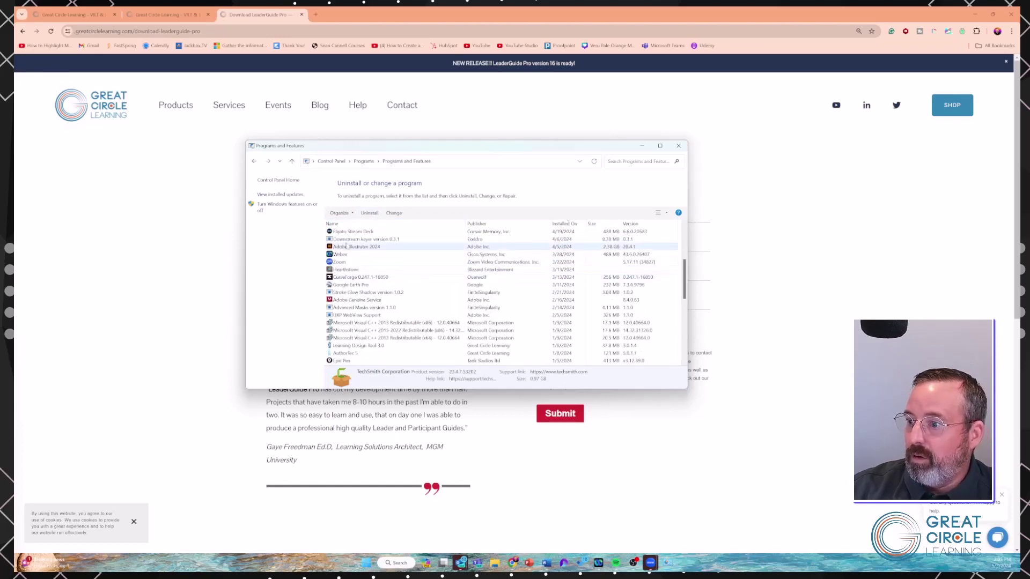
click(342, 293)
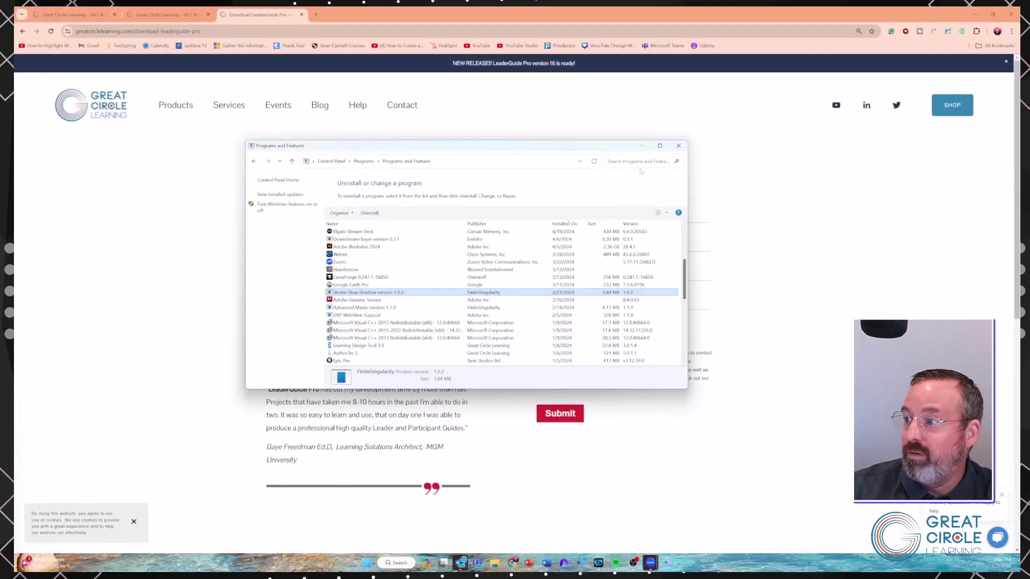
click(679, 146)
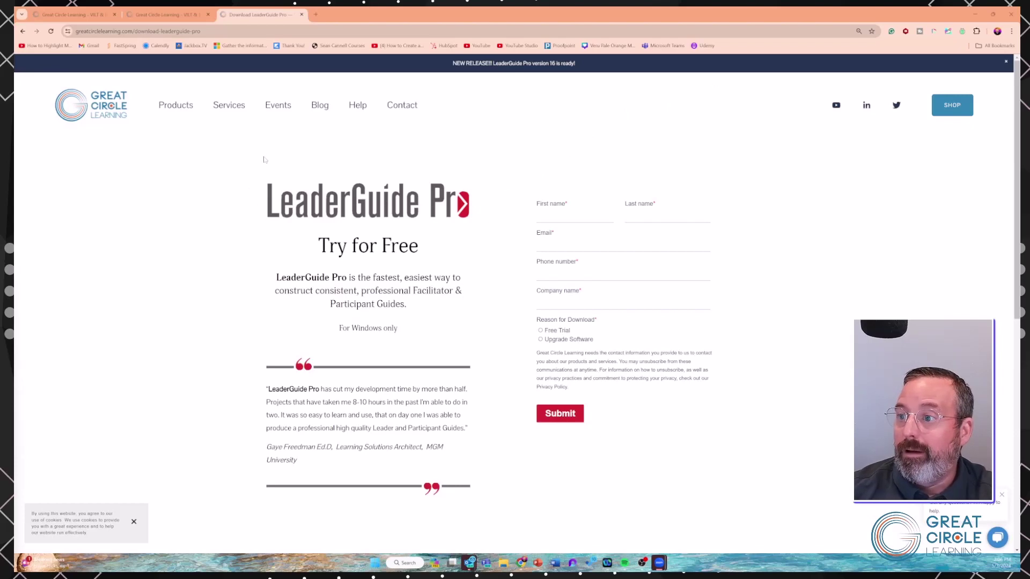
Open the Great Circle Learning events page and review the upcoming LeaderGuide Pro sessions through Working with PowerPoint Slides in Version 16.
click(283, 110)
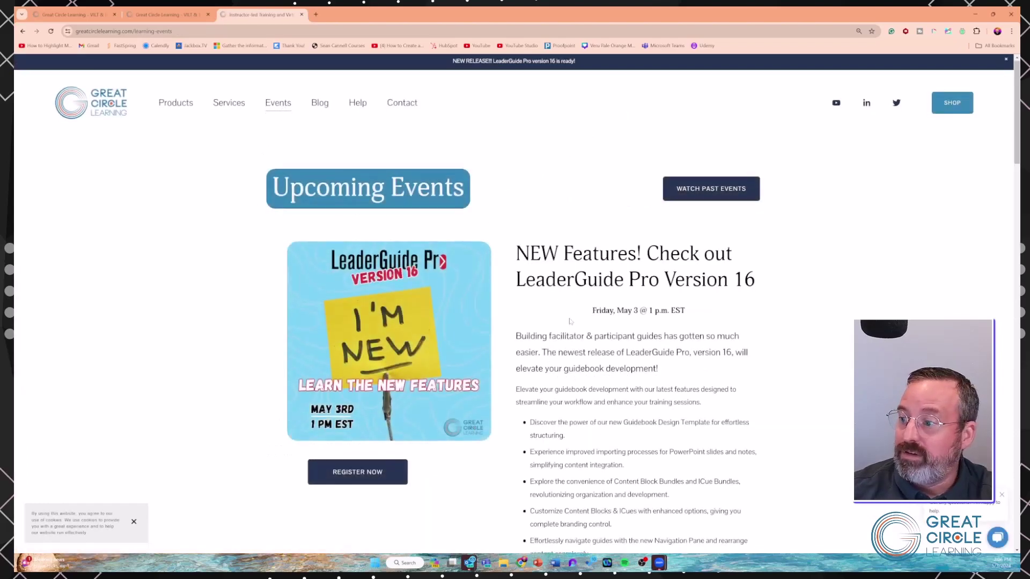
scroll(349, 161, down, 3)
scroll(570, 321, down, 7)
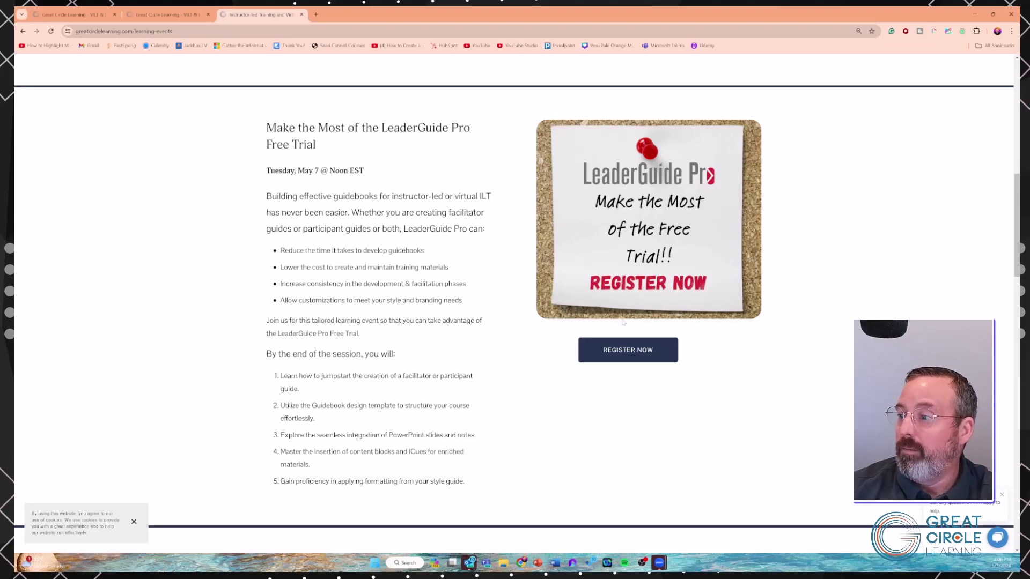
scroll(624, 323, down, 8)
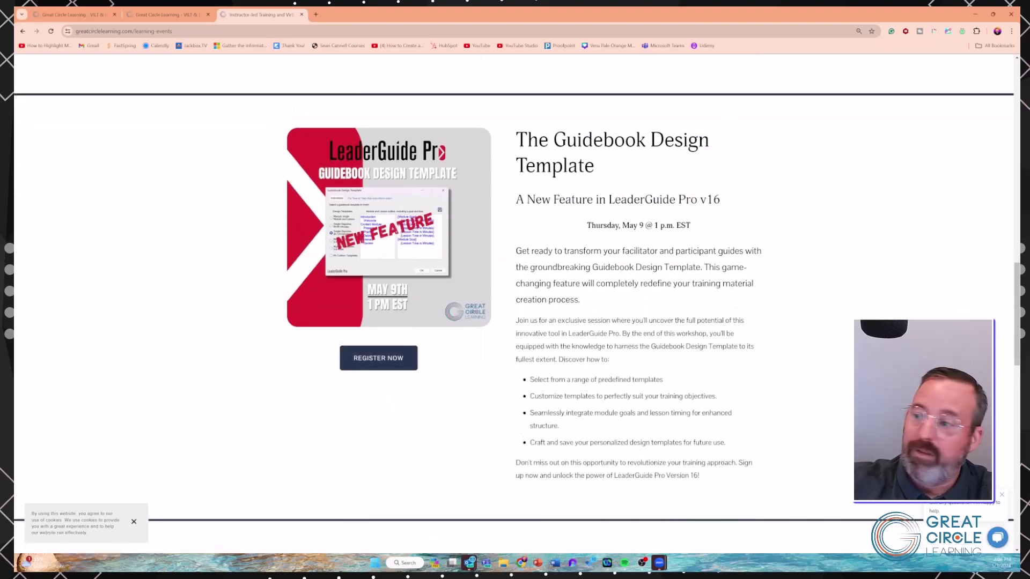
scroll(654, 331, down, 7)
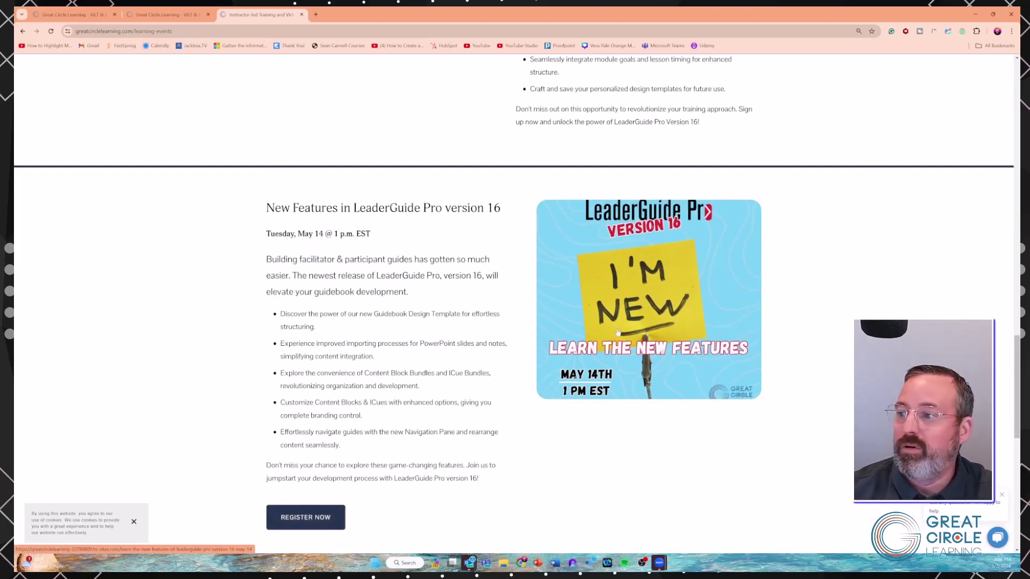
scroll(645, 304, down, 6)
scroll(503, 203, down, 2)
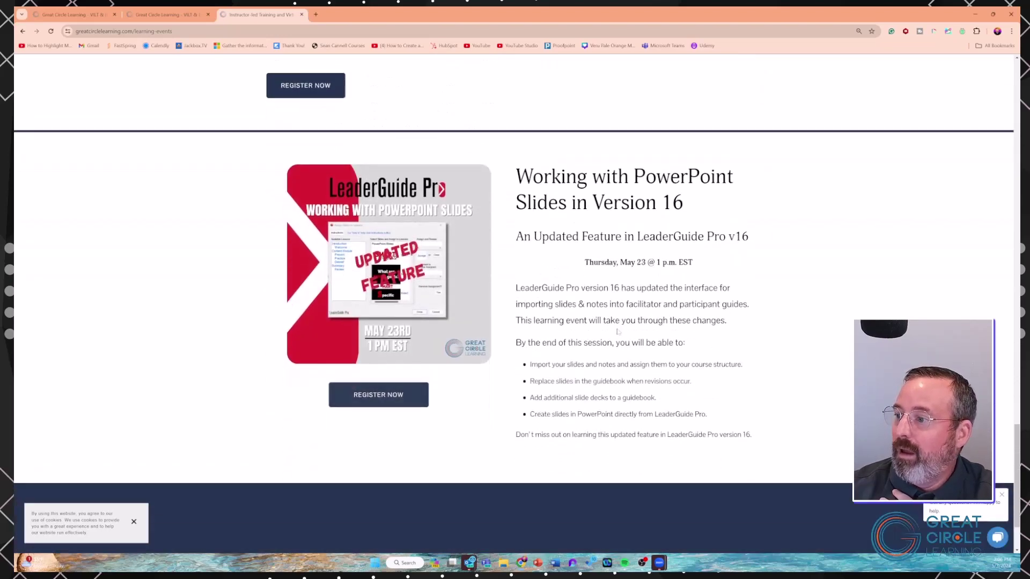